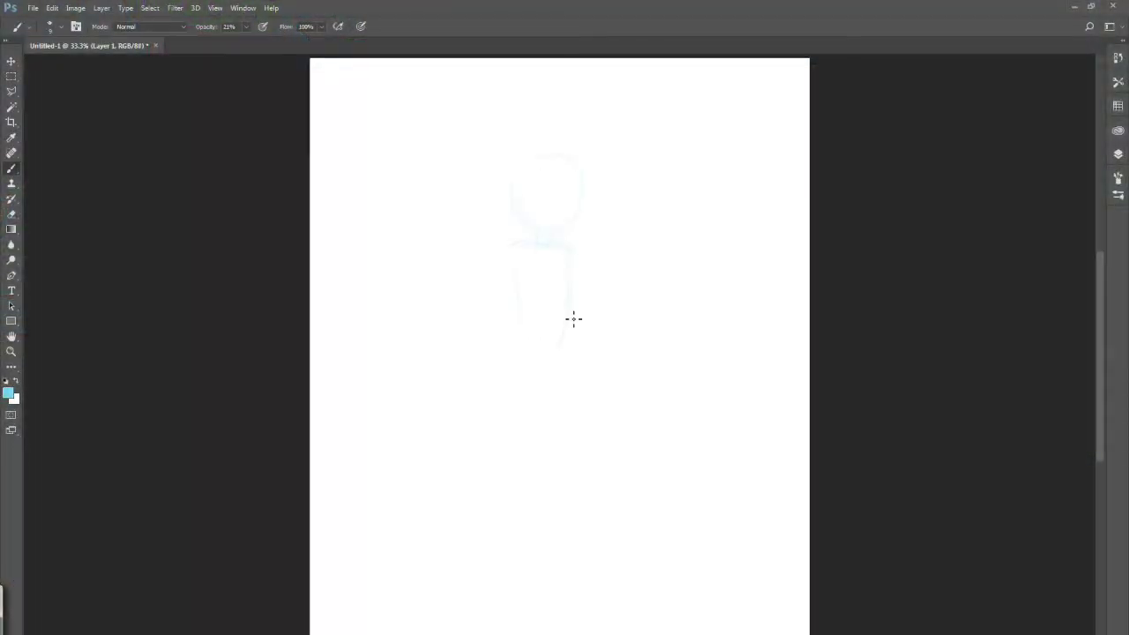
Step: Sketch the figure's legs and both shoes in light blue below the torso
drag(525, 366, 511, 531)
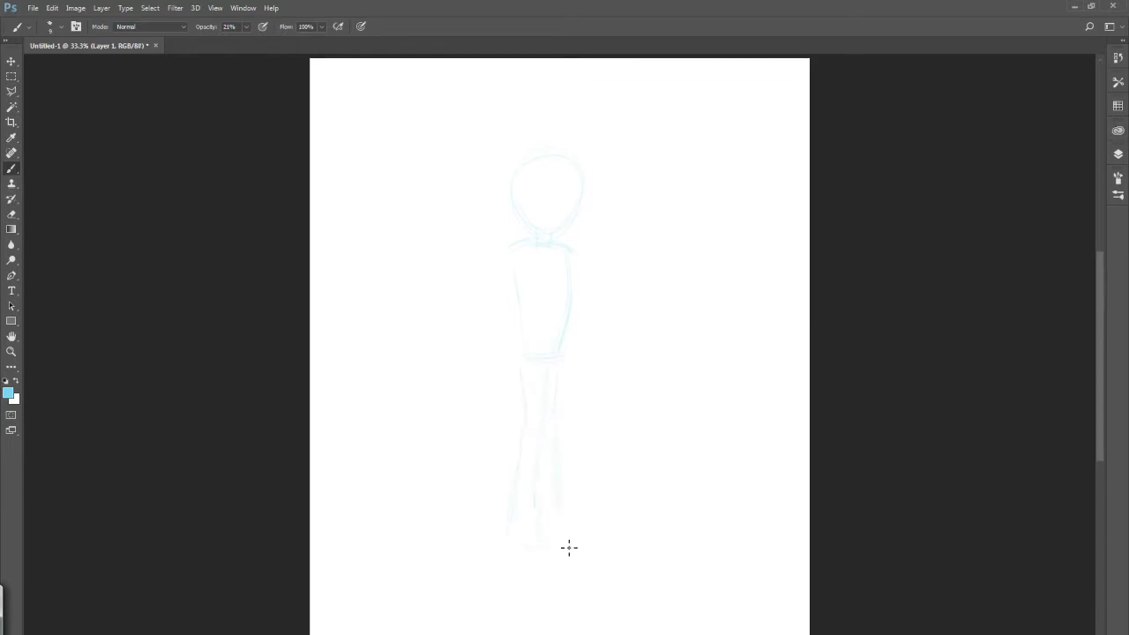
drag(483, 569, 539, 583)
drag(563, 533, 621, 564)
Step: Sketch the torso's centre line, both arms and an open, hooded jacket around the figure's upper body
mouse_move(552, 243)
mouse_down()
mouse_move(575, 258)
mouse_move(553, 335)
mouse_up()
drag(575, 305, 605, 351)
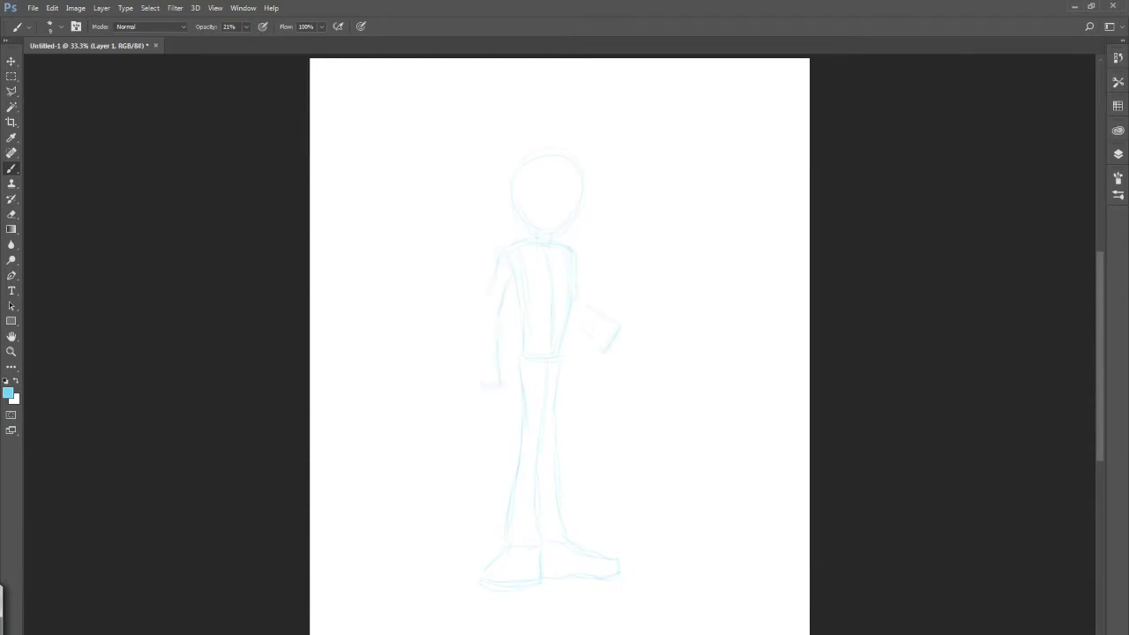
drag(511, 275, 505, 352)
mouse_move(564, 257)
mouse_down()
mouse_move(562, 353)
mouse_move(585, 371)
mouse_up()
drag(573, 301, 582, 361)
mouse_move(499, 259)
mouse_down()
mouse_move(567, 242)
mouse_move(504, 266)
mouse_up()
mouse_move(525, 282)
mouse_down()
mouse_move(513, 308)
mouse_move(576, 252)
mouse_up()
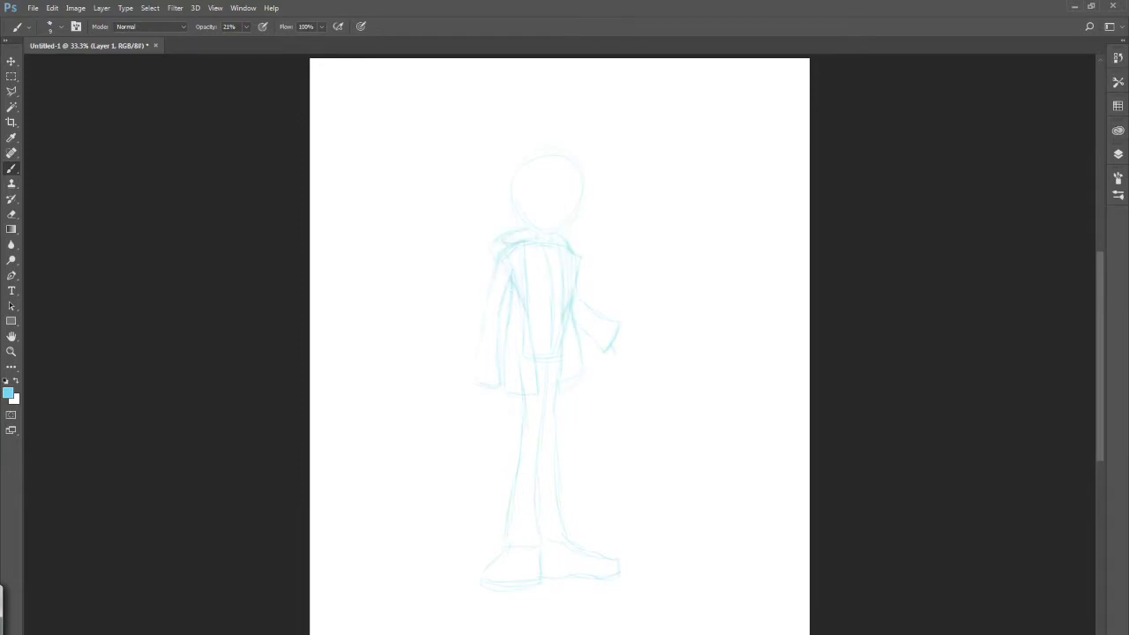
Step: Sketch a hand holding a sheet of paper, refine the jacket sleeves, and add the other hand hanging down
mouse_move(615, 351)
mouse_down()
mouse_move(619, 369)
mouse_move(635, 354)
mouse_move(603, 419)
mouse_up()
drag(642, 370, 645, 406)
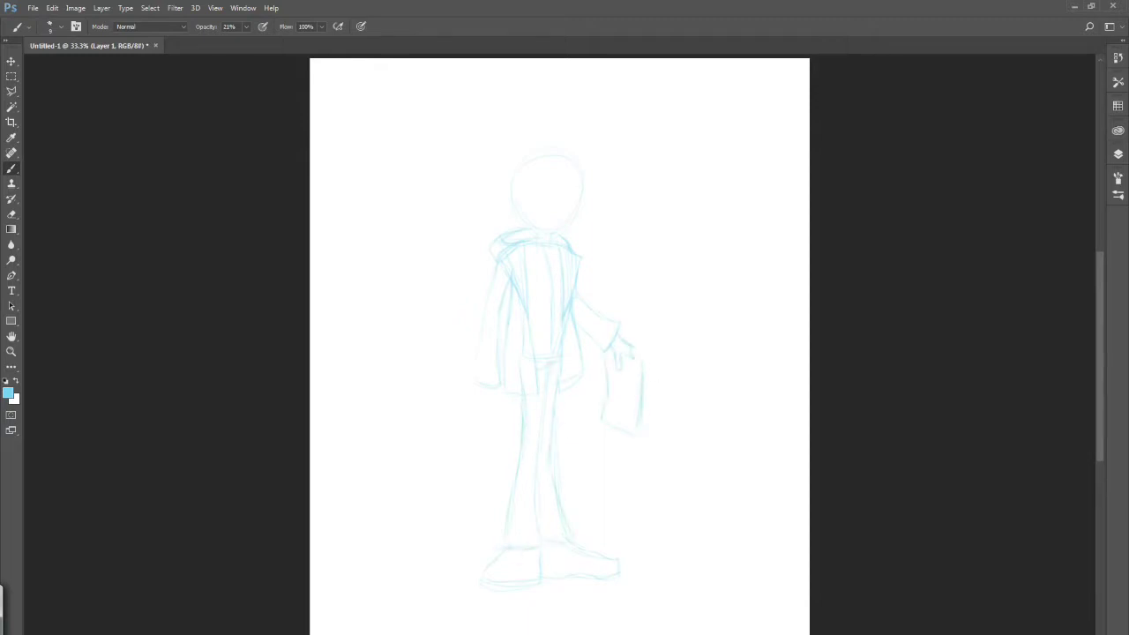
drag(488, 318, 469, 375)
drag(499, 274, 484, 315)
mouse_move(586, 315)
mouse_down()
mouse_move(618, 328)
mouse_move(596, 348)
mouse_move(627, 340)
mouse_up()
mouse_move(481, 388)
mouse_down()
mouse_move(483, 416)
mouse_move(516, 432)
mouse_up()
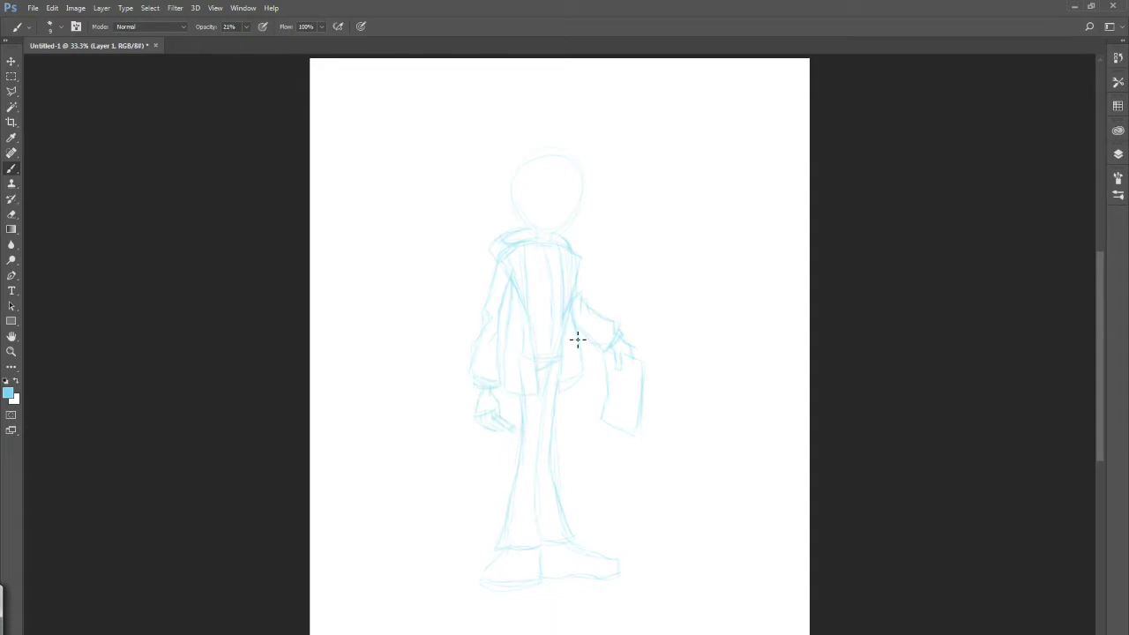
Step: Add jacket pockets, a shirt collar and horizontal stripes across the shirt in the sketch
drag(580, 345, 584, 366)
drag(506, 334, 529, 381)
mouse_move(536, 241)
mouse_down()
mouse_move(529, 286)
mouse_move(562, 284)
mouse_up()
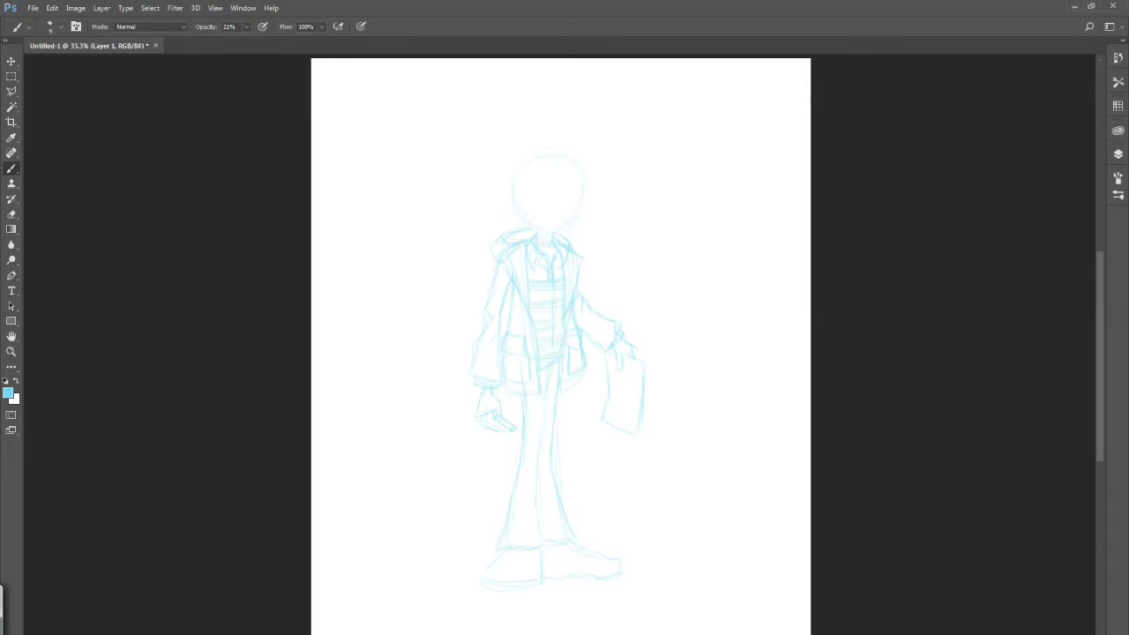
Step: Refine the hood, sleeve folds and trousers, and detail the shoes with soles and laces
drag(507, 247, 490, 231)
mouse_move(483, 578)
mouse_down()
mouse_move(512, 595)
mouse_move(539, 576)
mouse_move(621, 570)
mouse_up()
drag(514, 293, 508, 332)
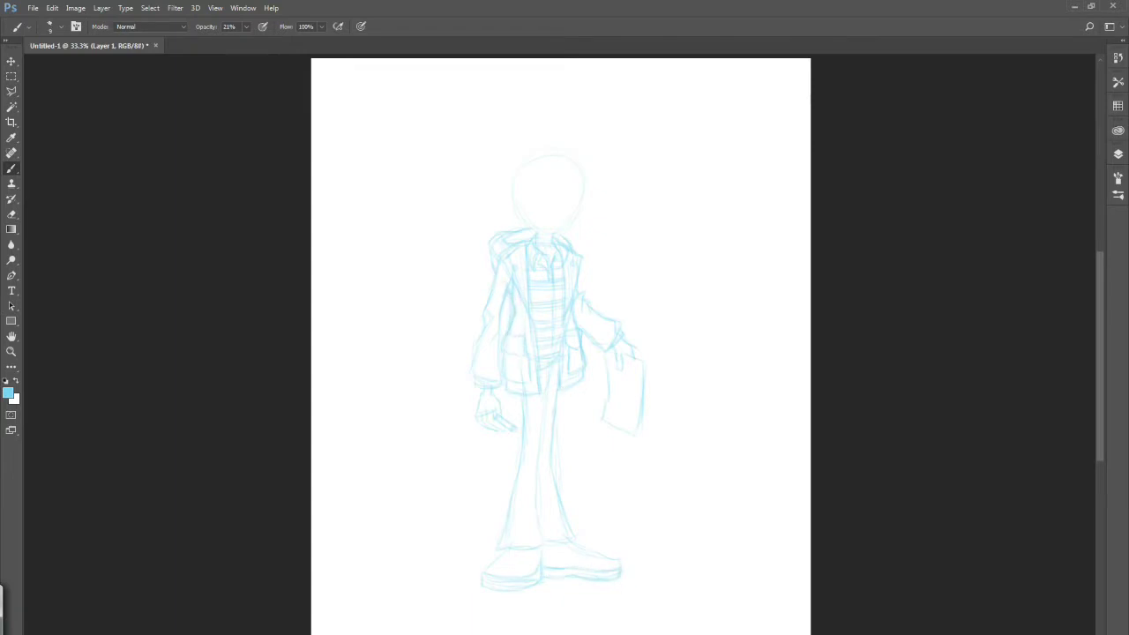
mouse_move(488, 578)
mouse_down()
mouse_move(574, 547)
mouse_move(576, 569)
mouse_move(536, 535)
mouse_up()
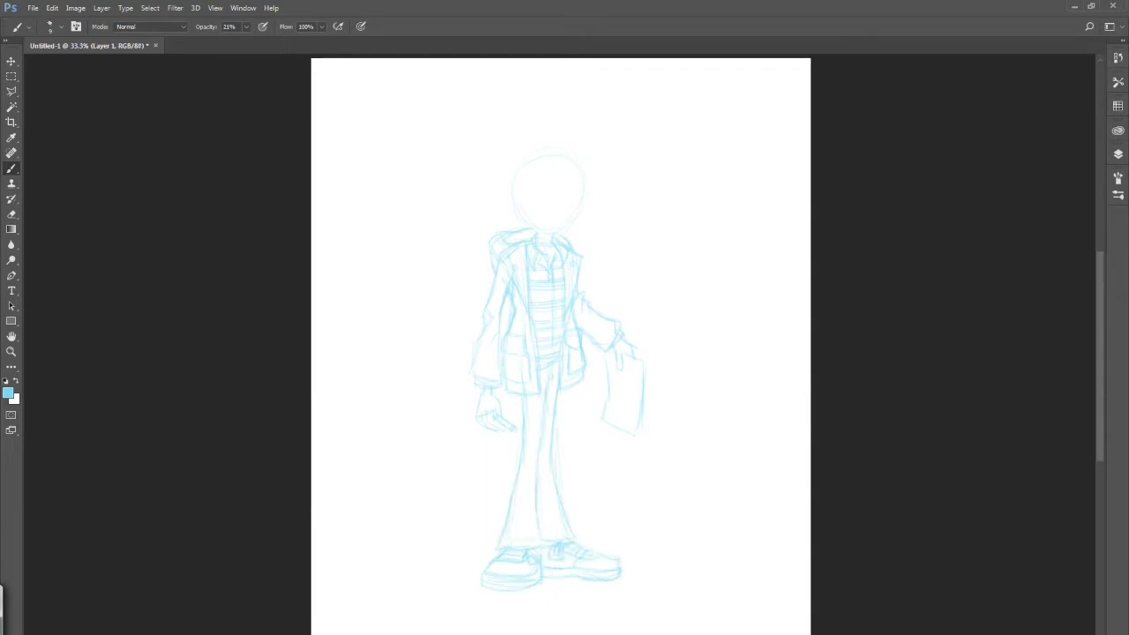
drag(540, 472, 549, 535)
drag(616, 355, 622, 369)
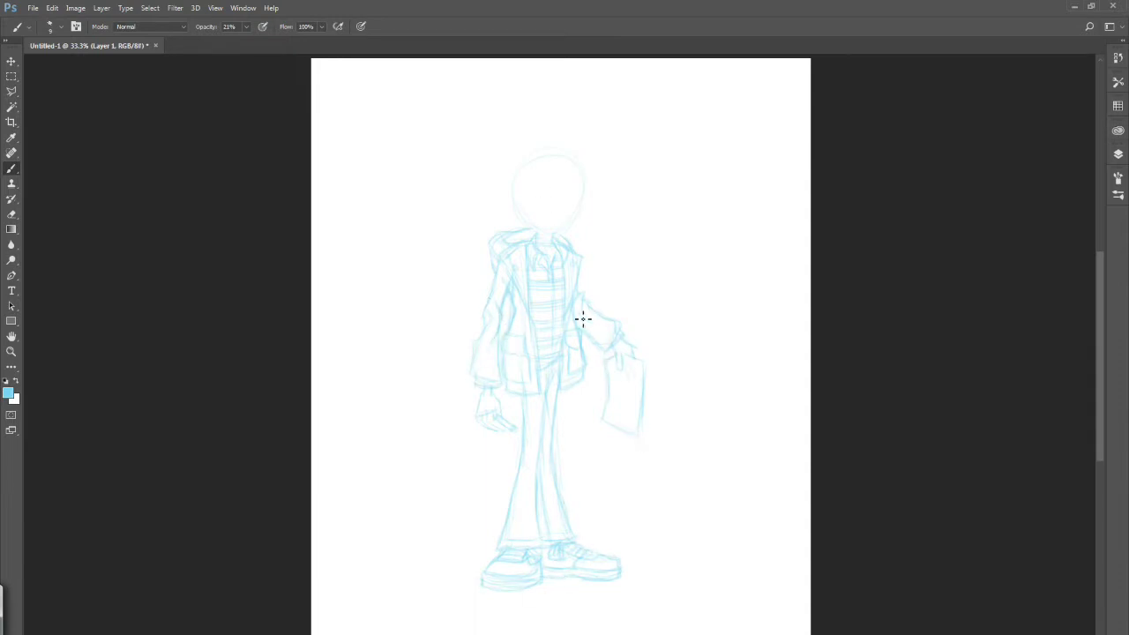
Step: Sketch loose sheets of paper scattered on the ground around the figure's feet
mouse_move(701, 566)
mouse_down()
mouse_move(687, 567)
mouse_move(730, 586)
mouse_up()
mouse_move(472, 569)
mouse_down()
mouse_move(421, 583)
mouse_move(452, 562)
mouse_up()
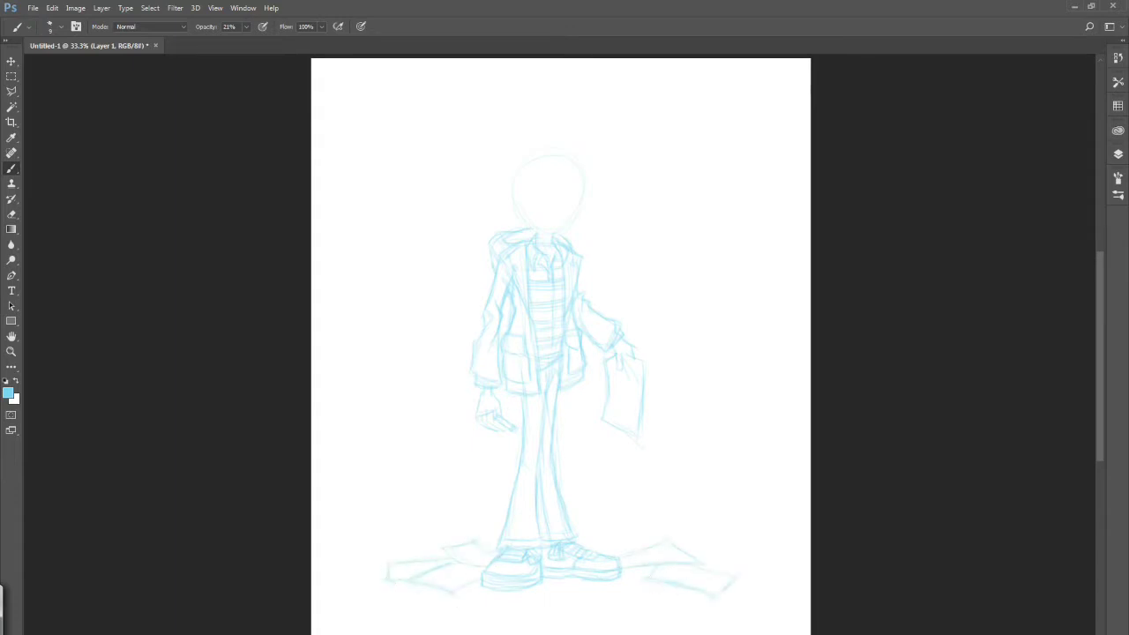
drag(564, 599, 598, 592)
Step: Sketch the bobbed hair with a straight fringe around the head, and rough in the eyes
mouse_move(587, 197)
mouse_down()
mouse_move(584, 160)
mouse_move(518, 160)
mouse_up()
drag(527, 221, 572, 216)
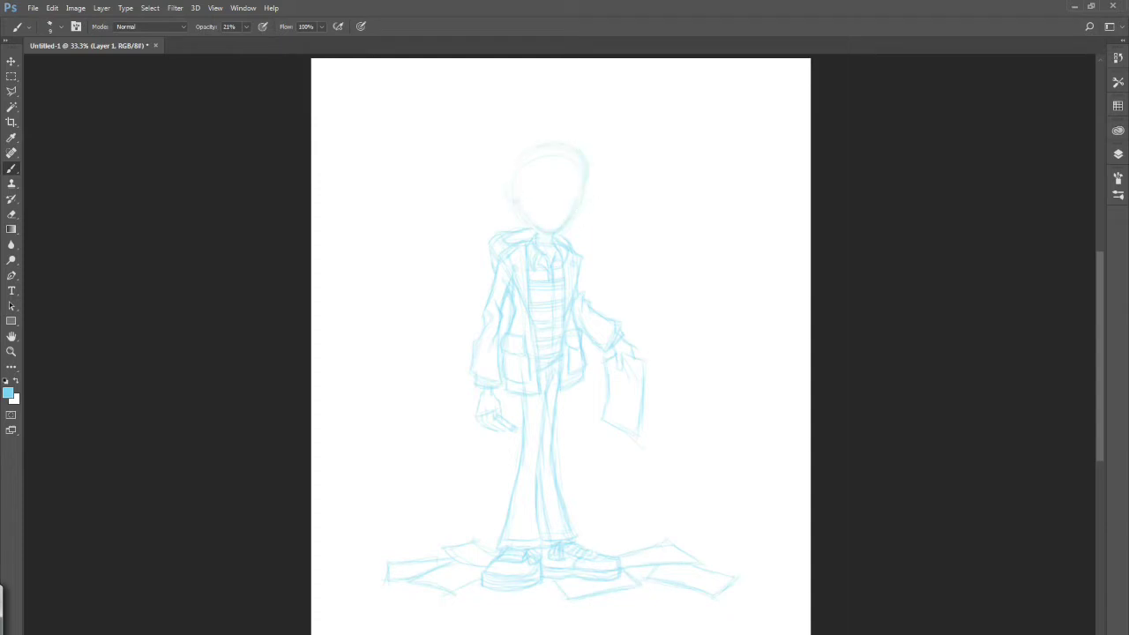
drag(555, 133, 595, 197)
drag(509, 169, 513, 208)
drag(595, 184, 556, 232)
drag(532, 176, 512, 190)
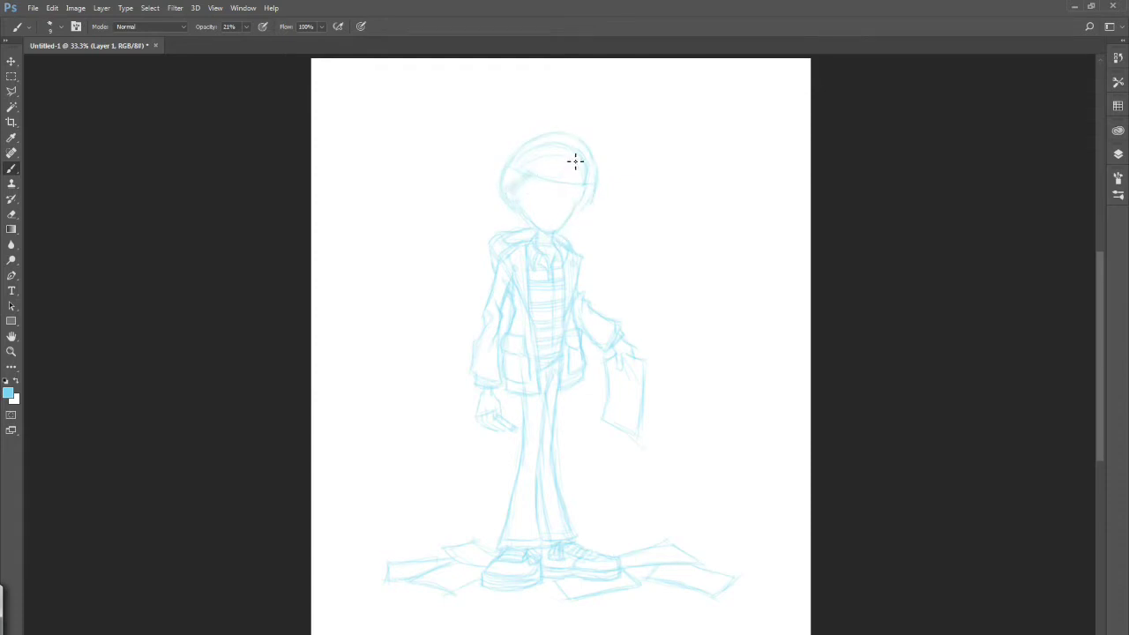
mouse_move(570, 160)
mouse_down()
mouse_move(562, 180)
mouse_move(574, 215)
mouse_move(549, 200)
mouse_move(576, 202)
mouse_up()
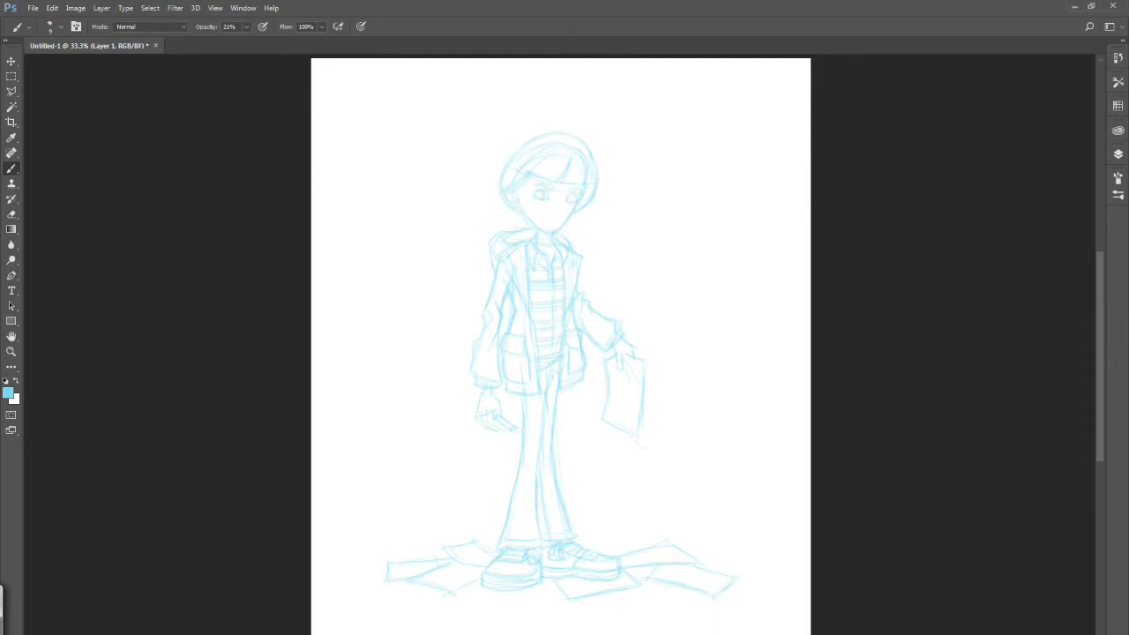
Step: Refine the eyes, eyebrows, nose and mouth, and add hair strands to the fringe and sides
ctrl+click(569, 217)
ctrl+click(568, 217)
mouse_move(527, 182)
mouse_down()
mouse_move(511, 185)
mouse_move(575, 185)
mouse_move(559, 189)
mouse_move(557, 212)
mouse_up()
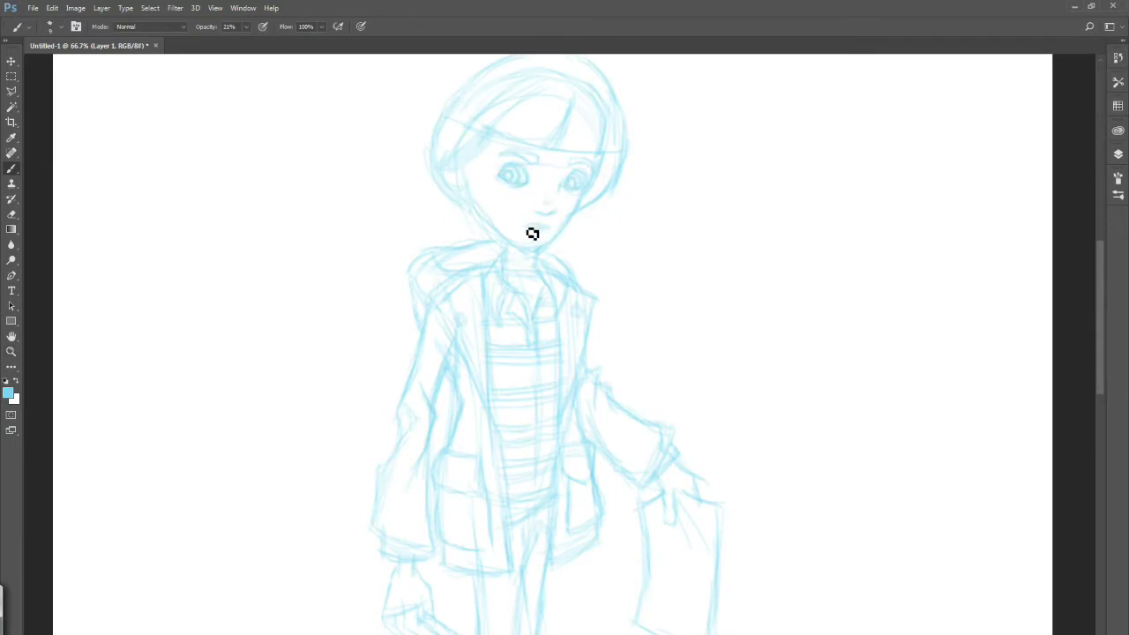
scroll(653, 221, up, 3)
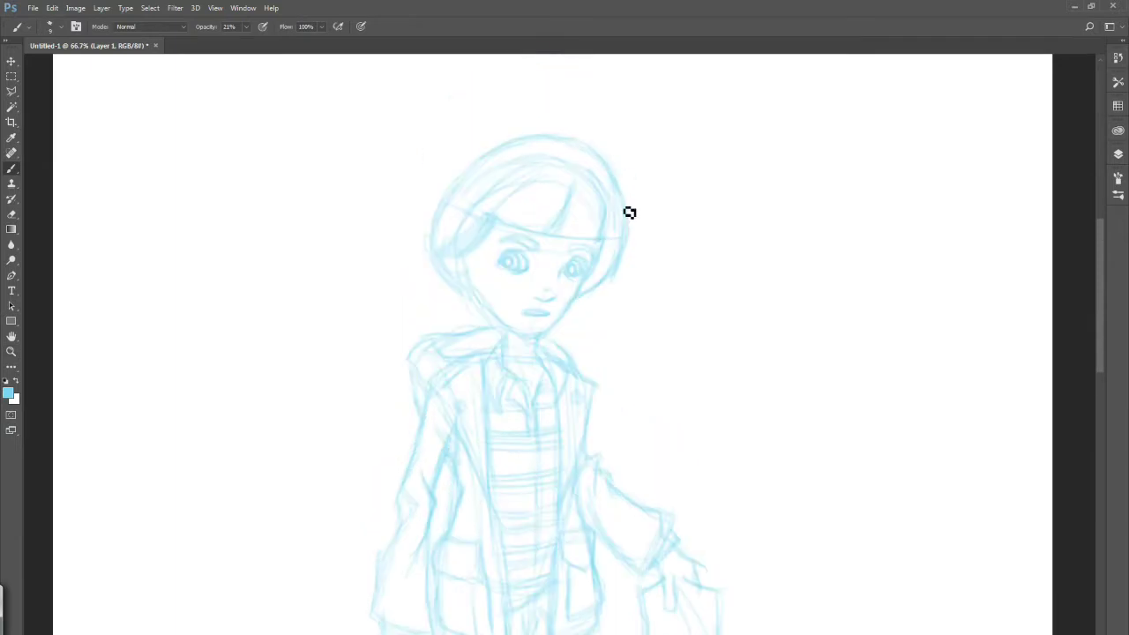
drag(551, 180, 529, 224)
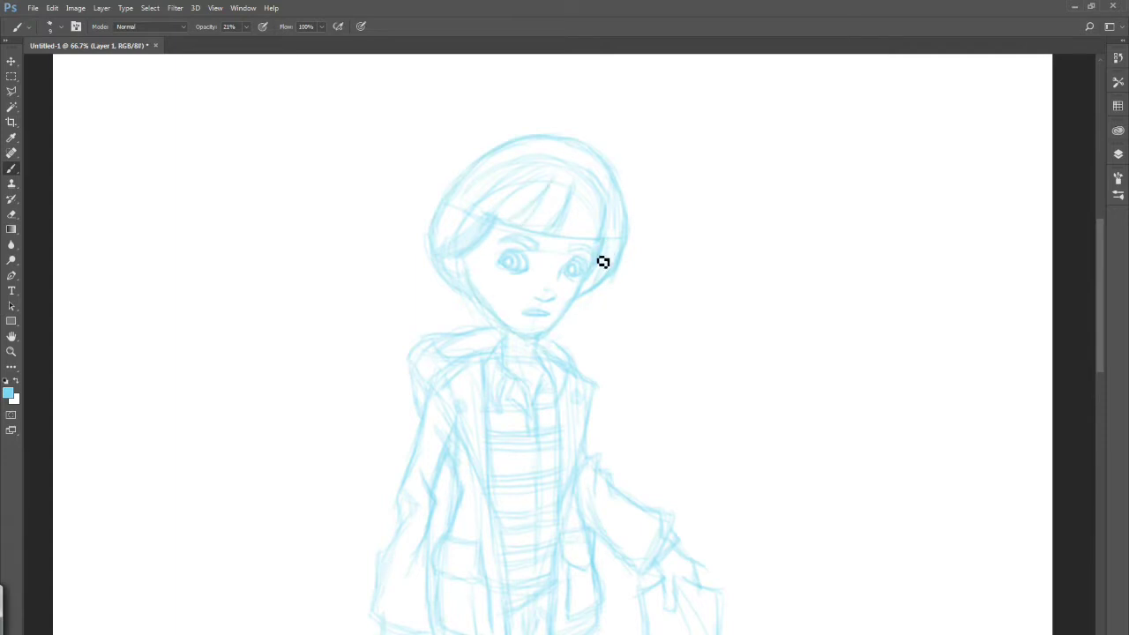
drag(610, 236, 592, 280)
key(z)
alt+click(564, 375)
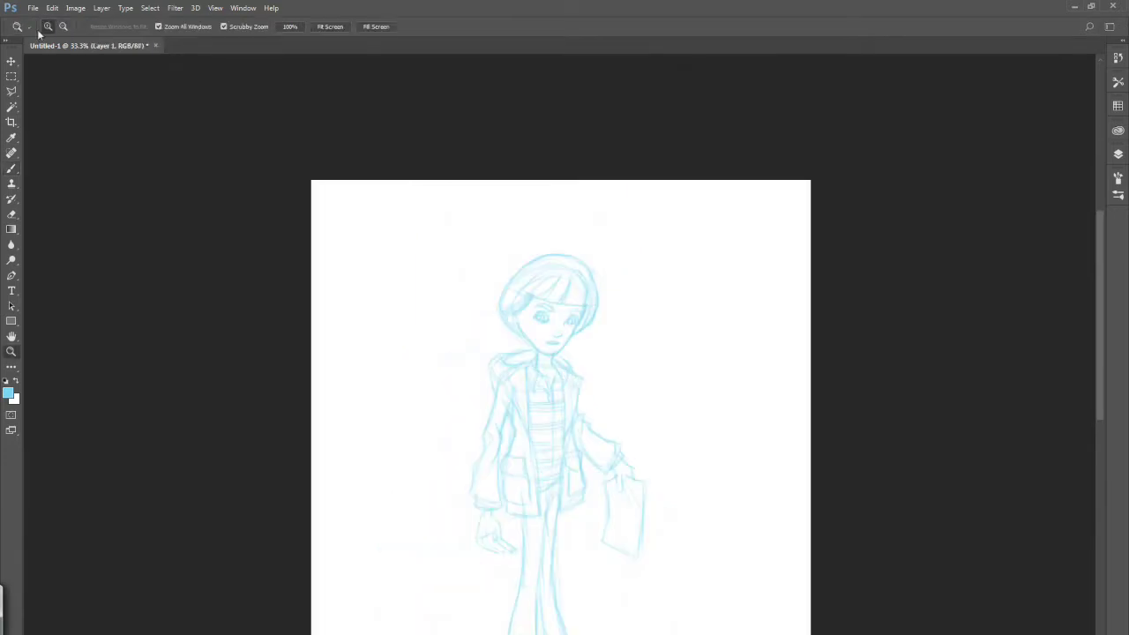
click(11, 168)
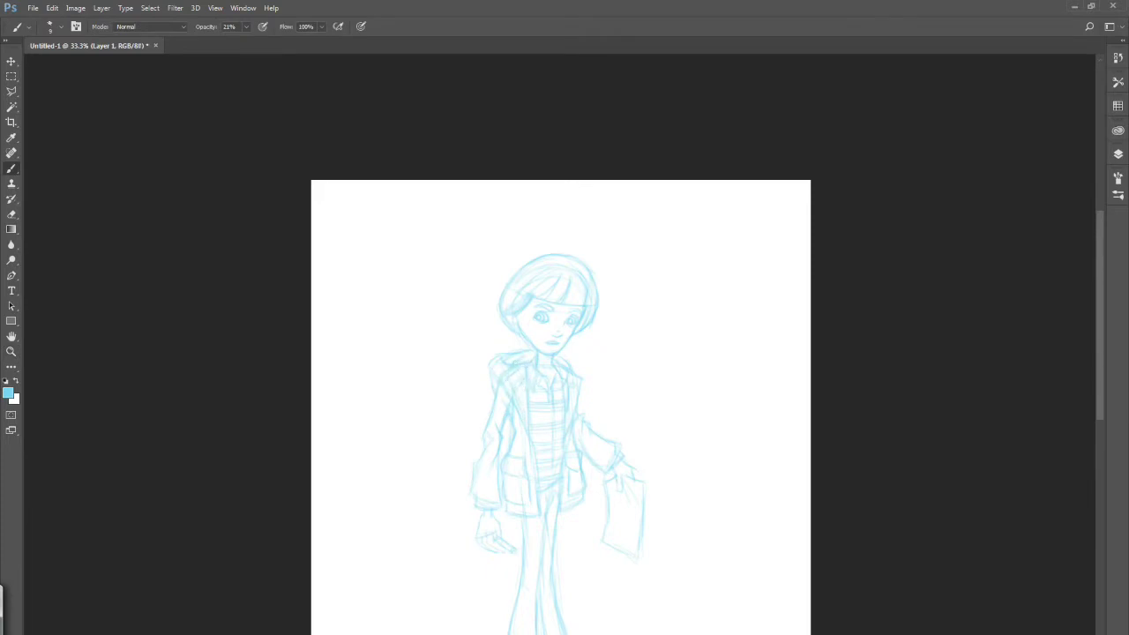
scroll(584, 493, down, 3)
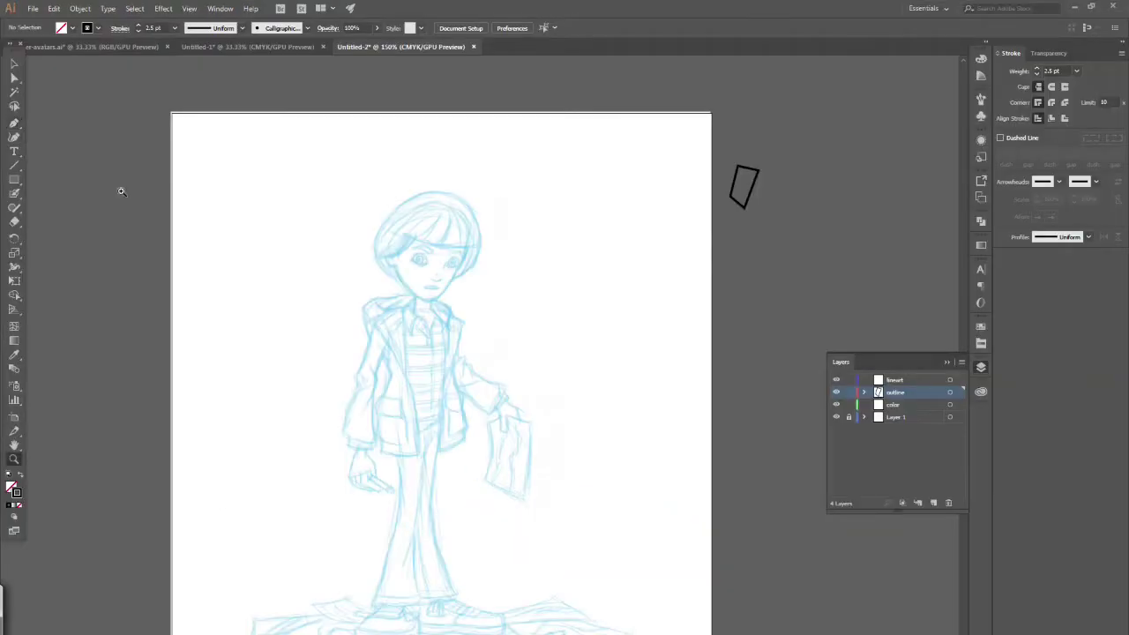
Step: In Illustrator, start a 2.5 pt Pen path on the outline layer, tracing the outer contour of the hair
key(p)
click(397, 277)
drag(375, 256, 369, 240)
drag(447, 193, 516, 200)
click(447, 193)
drag(478, 251, 452, 313)
click(478, 250)
Step: Continue the outline path from the hair along the chin, the collar and the right shoulder
click(449, 282)
click(433, 300)
click(463, 322)
click(457, 353)
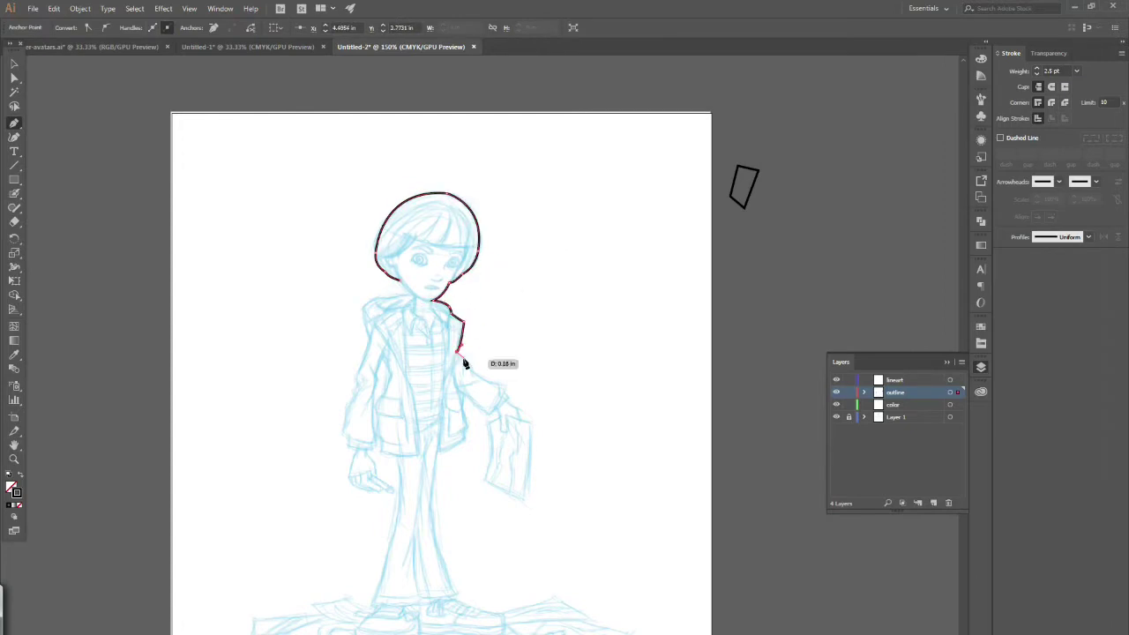
Step: Extend the outline along the right sleeve's upper edge, over the hand and down the held paper's outer edge
click(471, 370)
mouse_move(493, 384)
mouse_down()
mouse_move(509, 388)
mouse_move(507, 402)
mouse_up()
click(503, 388)
click(517, 410)
click(530, 423)
drag(523, 506, 517, 533)
click(524, 506)
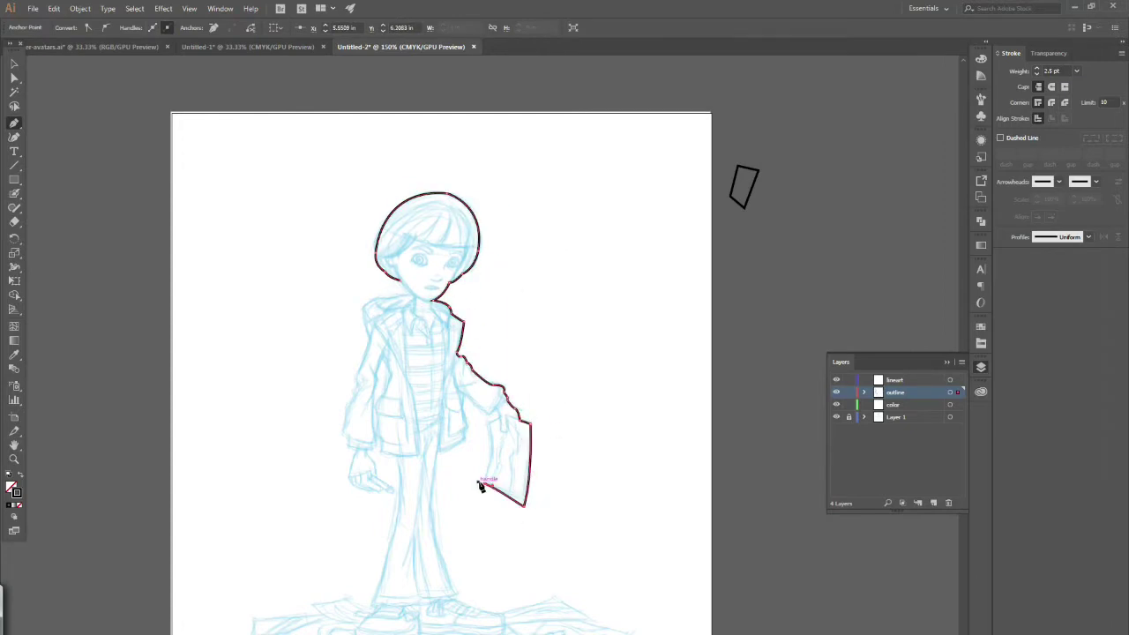
Step: Trace the held paper's lower and inner edges, then the underside of the hand and right sleeve back to the jacket
click(486, 484)
drag(488, 425, 481, 407)
click(499, 419)
click(493, 410)
click(484, 412)
click(472, 399)
click(458, 389)
click(461, 411)
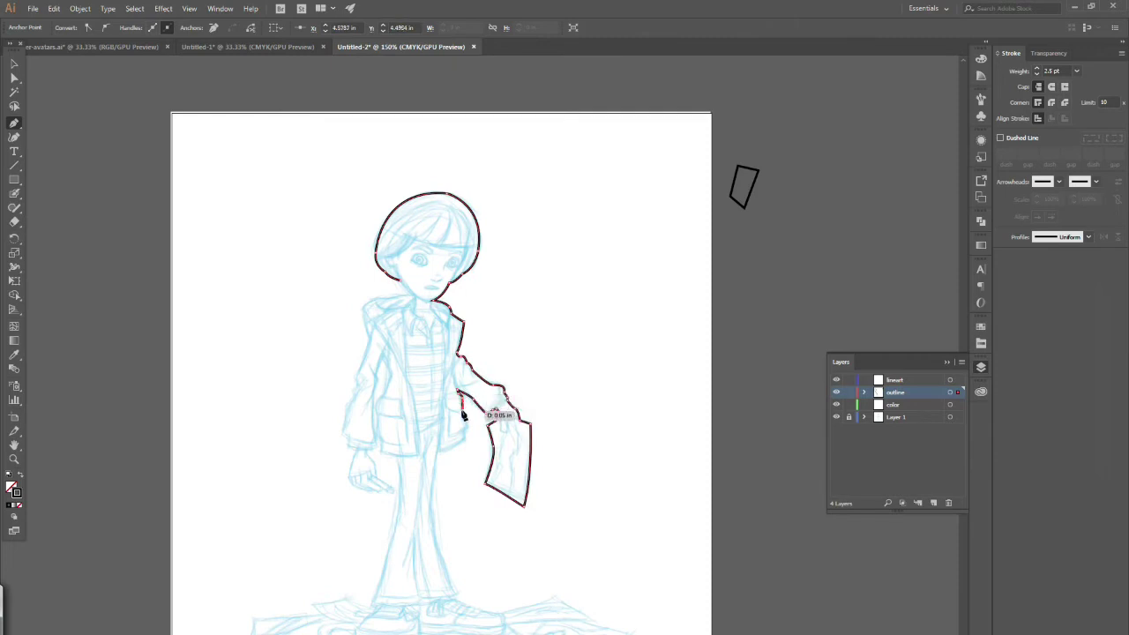
Step: Continue the outline around the jacket's right hem and down the right trouser leg to the cuff
click(466, 428)
click(464, 437)
click(442, 453)
click(437, 445)
drag(431, 497, 431, 515)
click(436, 542)
click(452, 593)
click(449, 598)
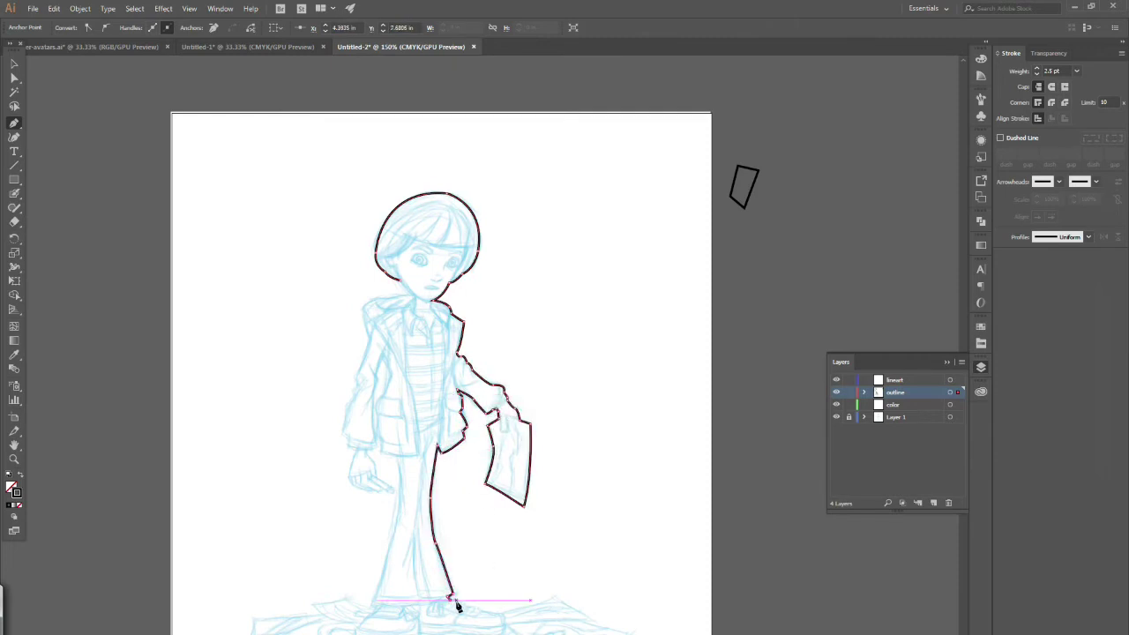
Step: Trace the top of the right shoe and the upper edges of the paper sheets to its right
click(454, 601)
click(464, 606)
click(479, 610)
click(495, 613)
click(496, 618)
click(551, 603)
click(588, 617)
click(579, 622)
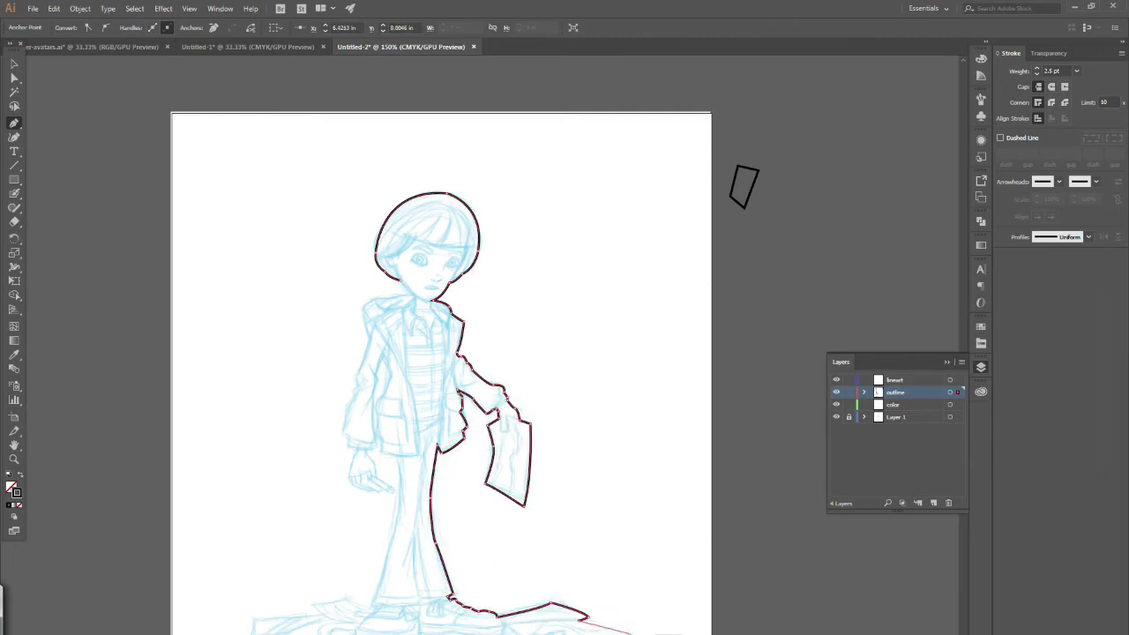
Step: Carry the outline back along the lower edges of the scattered papers beneath the shoes
click(632, 634)
drag(531, 634, 544, 622)
click(544, 620)
click(508, 627)
click(520, 634)
click(449, 633)
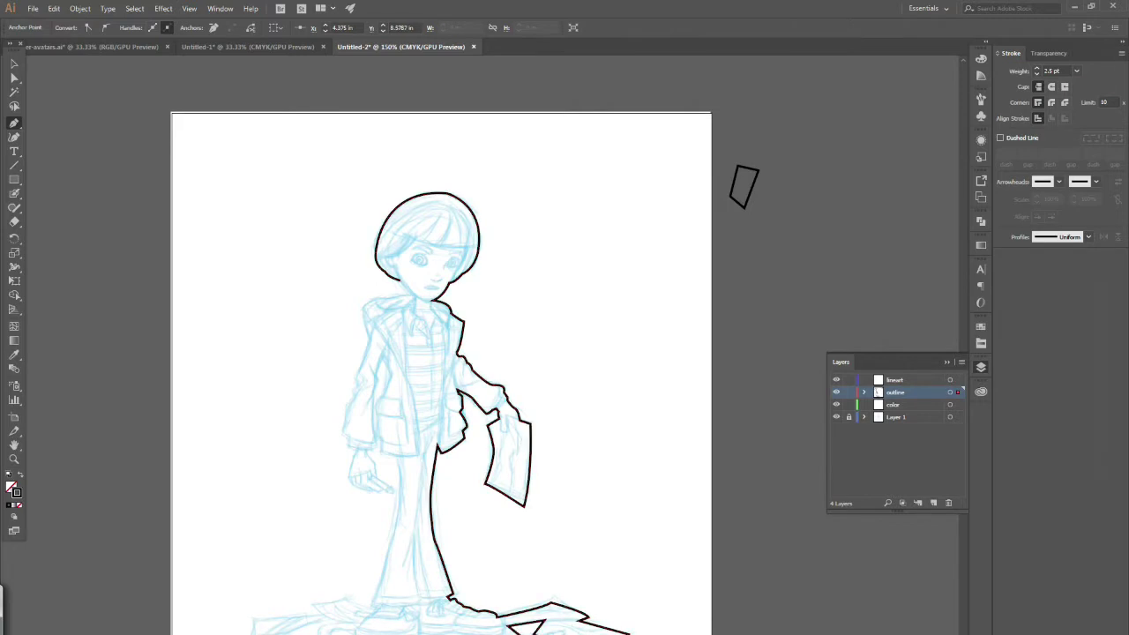
click(356, 632)
click(334, 632)
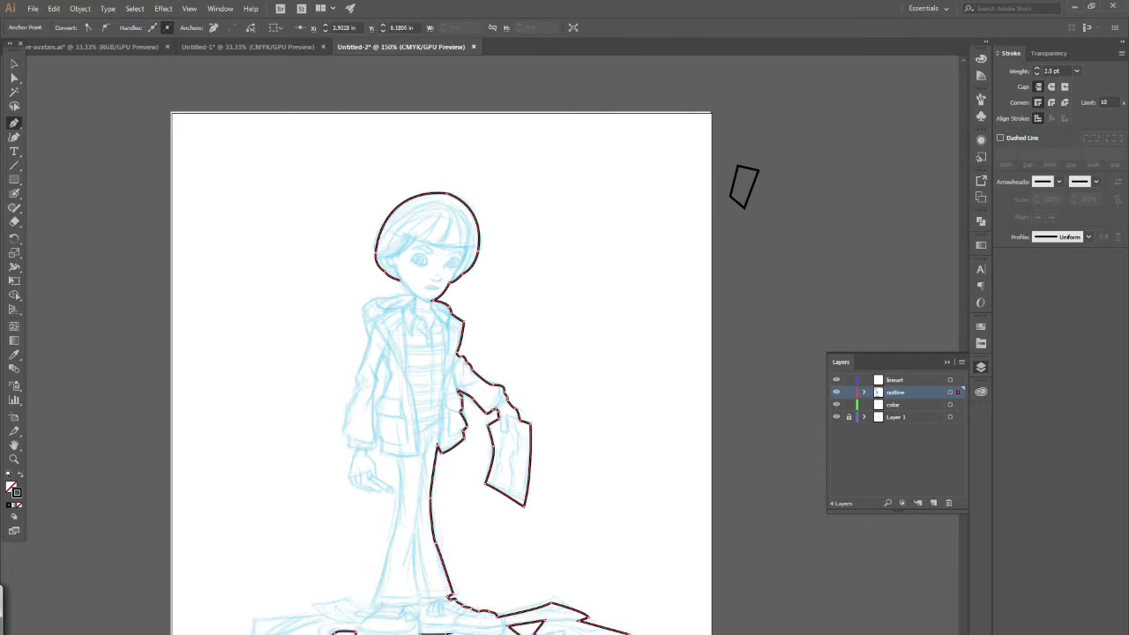
Step: Trace the papers left of the feet and continue up the left trouser leg to the jacket hem
click(289, 633)
click(261, 620)
click(322, 615)
click(313, 605)
click(349, 602)
click(376, 606)
click(397, 527)
click(399, 455)
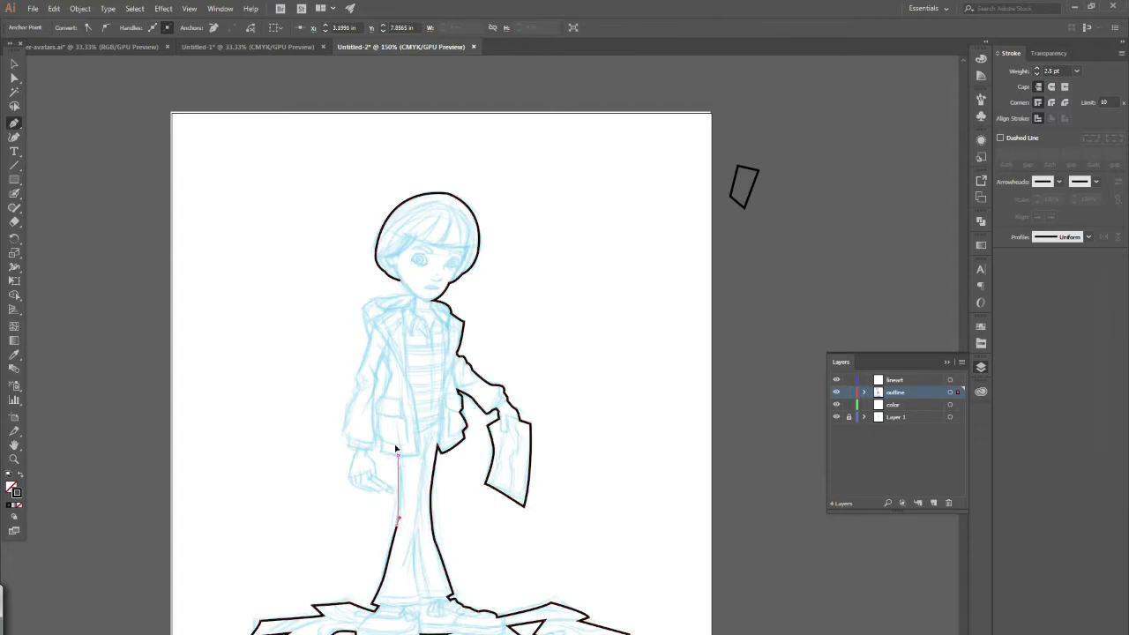
Step: Trace the jacket's left hem and side up to the armpit and back down the sleeve's inner edge
click(382, 453)
click(383, 443)
click(378, 429)
click(375, 405)
click(390, 373)
click(382, 356)
click(372, 422)
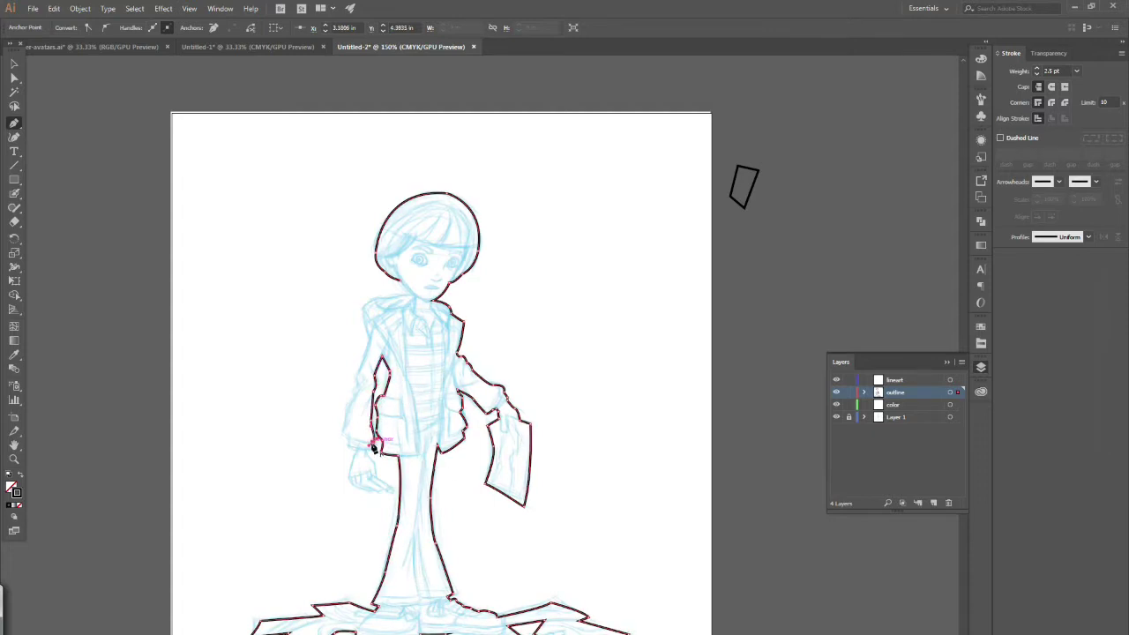
Step: Trace the left sleeve's cuff and the contour of the hanging hand with its fingers
click(365, 450)
click(374, 462)
click(376, 477)
click(391, 493)
click(378, 491)
click(356, 487)
click(349, 477)
click(355, 450)
click(348, 447)
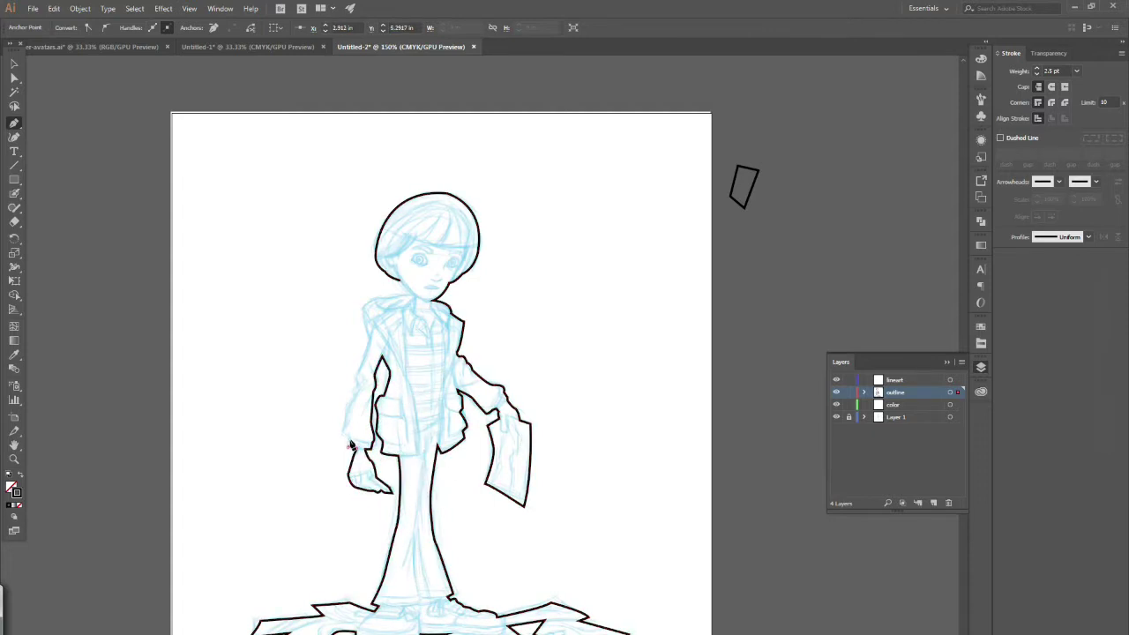
Step: Finish the outline up the left sleeve's outer edge and over the hood, closing it at the hair, and deselect it
click(345, 431)
click(356, 386)
click(357, 377)
click(369, 338)
click(362, 307)
click(376, 298)
click(412, 293)
click(399, 280)
key(v)
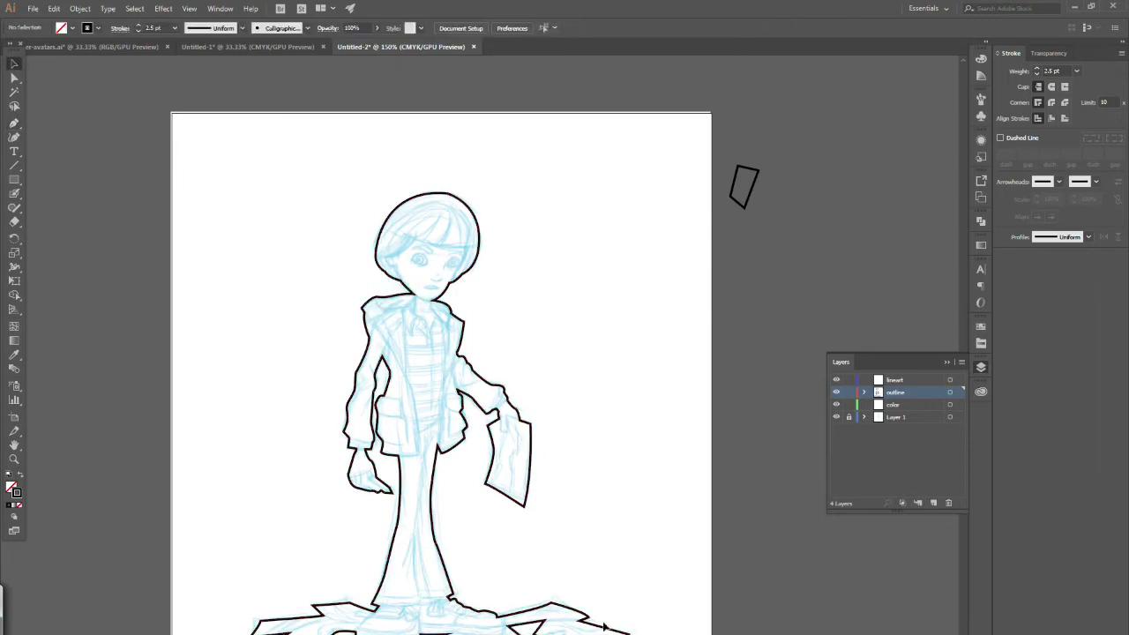
Step: Make the lineart layer active and try a Paintbrush stroke beside the head
click(899, 381)
click(15, 194)
key(ctrl+space)
double_click(457, 288)
drag(594, 377, 636, 341)
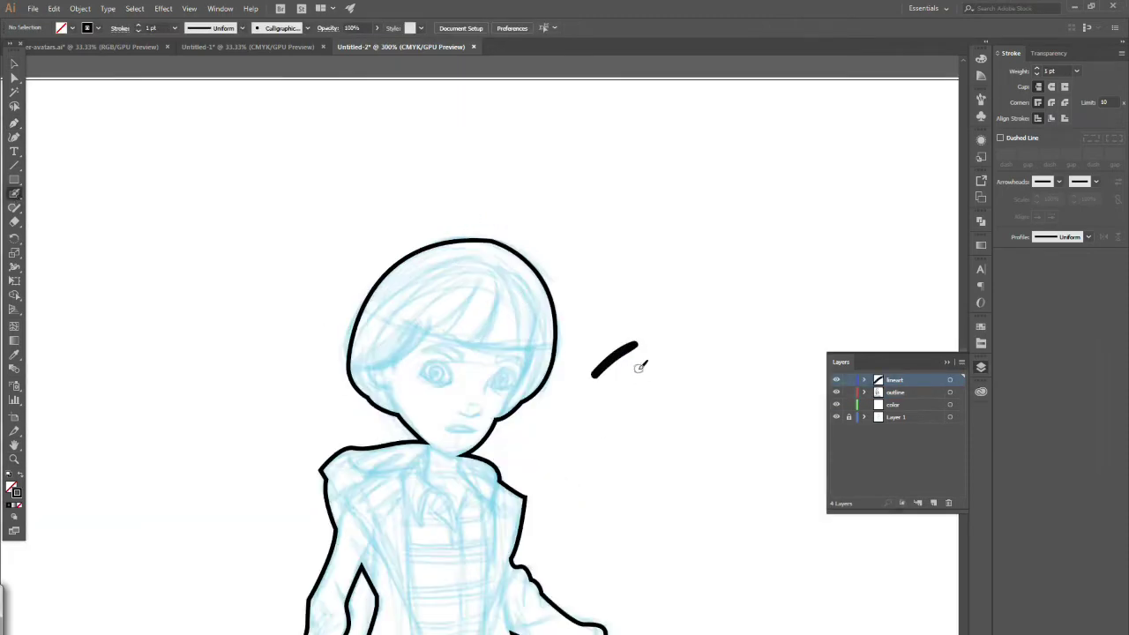
key(ctrl+z)
Step: Set the brush stroke weight to 1 pt and try two short strokes beside the head
click(139, 30)
click(139, 31)
drag(595, 376, 665, 328)
drag(618, 384, 686, 341)
key(ctrl+z)
key(ctrl+z)
Step: Ink the swept fringe and its straight-cut sections over the forehead with the Paintbrush
mouse_move(353, 370)
mouse_down()
mouse_move(431, 327)
mouse_move(481, 280)
mouse_up()
mouse_move(466, 304)
mouse_down()
mouse_move(448, 334)
mouse_move(474, 339)
mouse_up()
drag(492, 284, 482, 346)
mouse_move(481, 345)
mouse_down()
mouse_move(520, 327)
mouse_move(520, 344)
mouse_up()
click(14, 63)
click(15, 195)
Step: Ink the long hair strands down the right side of the face and along the left side of the hair
mouse_move(508, 275)
mouse_down()
mouse_move(540, 319)
mouse_move(495, 421)
mouse_up()
mouse_move(535, 339)
mouse_down()
mouse_move(492, 424)
mouse_move(518, 399)
mouse_up()
mouse_move(364, 364)
mouse_down()
mouse_move(449, 283)
mouse_move(374, 292)
mouse_up()
drag(439, 260, 379, 287)
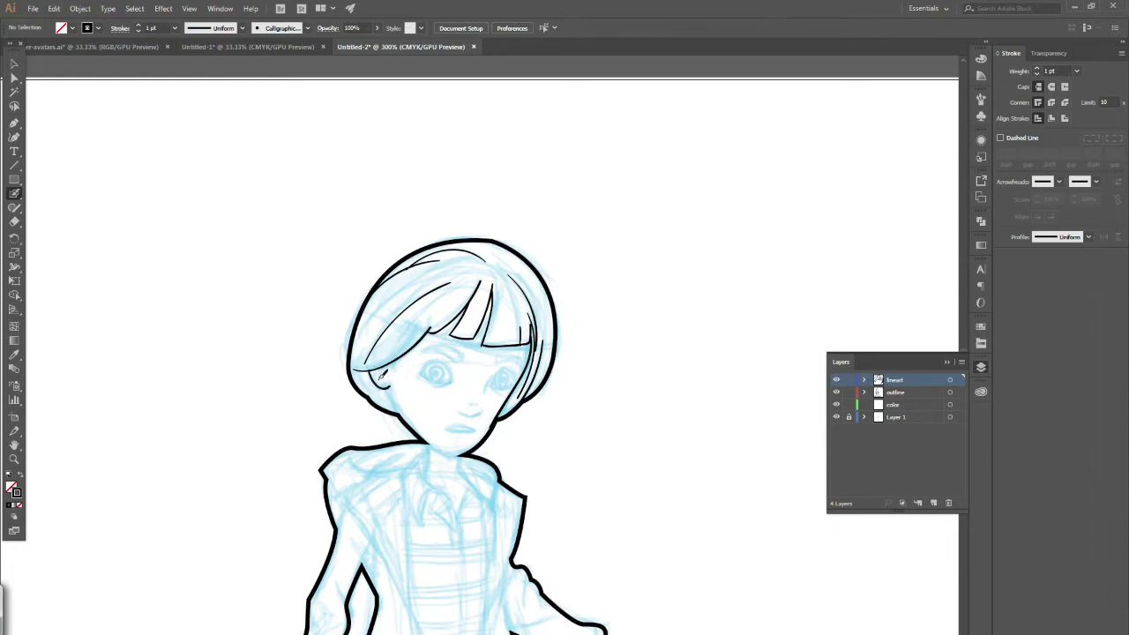
Step: Ink the ear and add further strands across the crown, sides and fringe of the hair
drag(379, 381, 384, 398)
drag(507, 274, 551, 340)
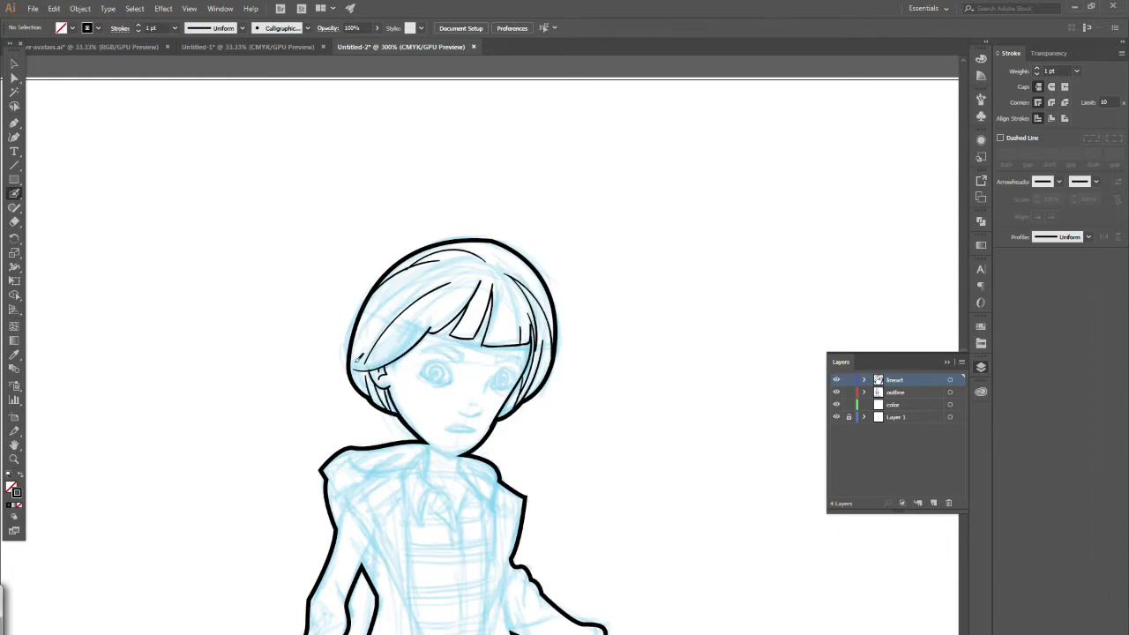
mouse_move(352, 359)
mouse_down()
mouse_move(471, 270)
mouse_move(501, 261)
mouse_up()
drag(512, 251, 498, 322)
mouse_move(477, 306)
mouse_down()
mouse_move(464, 336)
mouse_move(389, 349)
mouse_up()
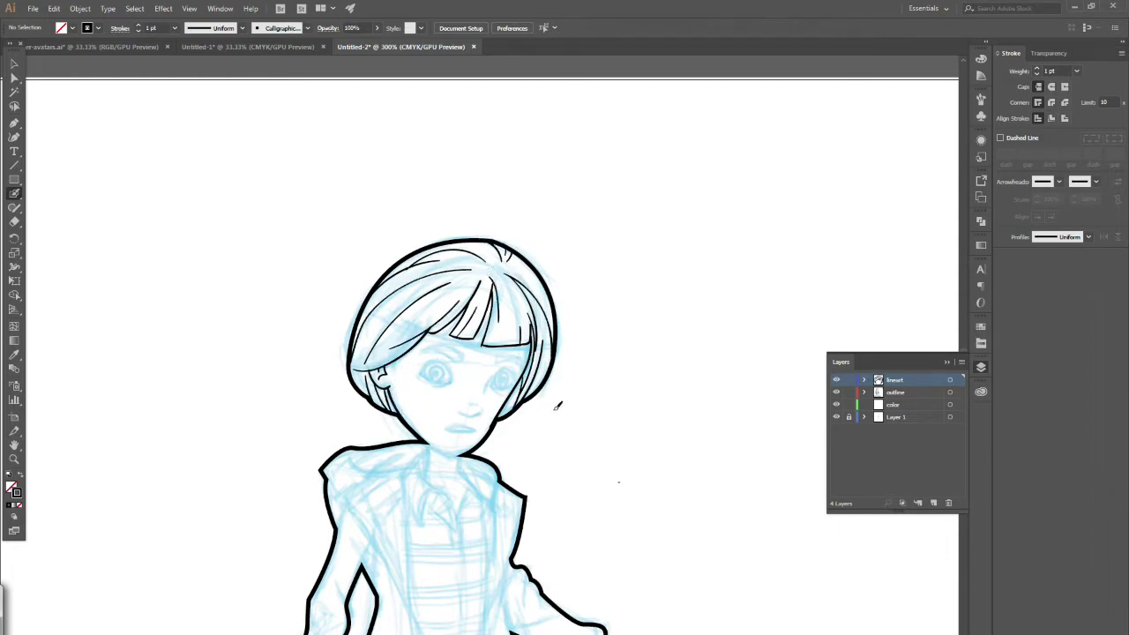
Step: Ink the eyes, irises, eyebrows, nose and mouth over the sketched face with the Paintbrush
drag(456, 456, 460, 455)
mouse_move(453, 369)
mouse_down()
mouse_move(451, 380)
mouse_move(516, 380)
mouse_up()
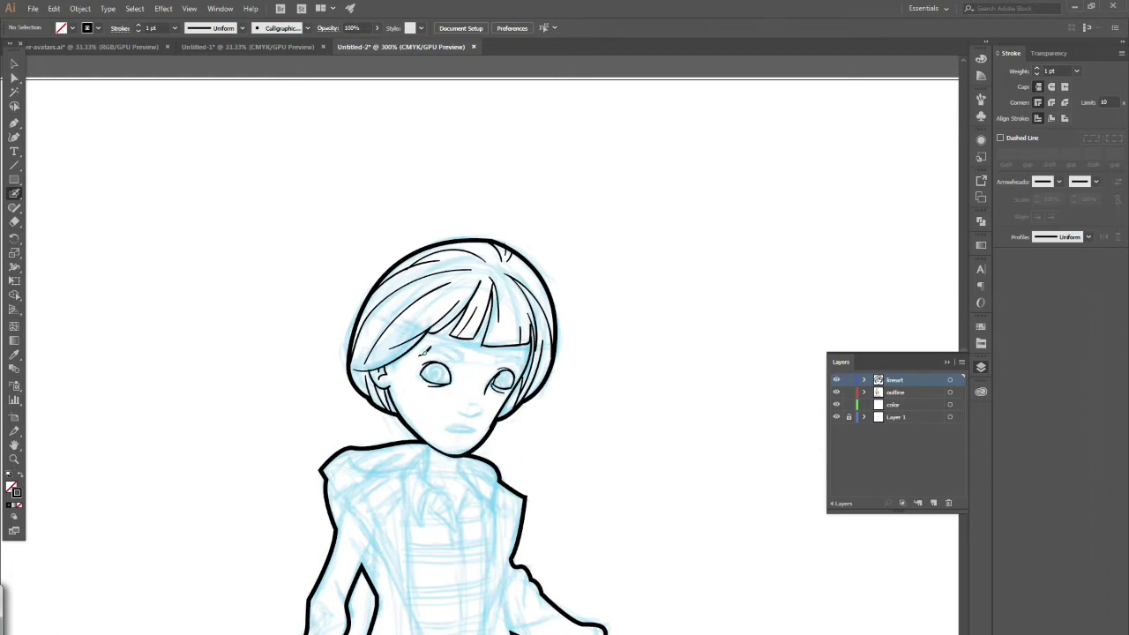
drag(463, 351, 425, 354)
drag(494, 362, 521, 367)
drag(433, 366, 438, 379)
key(ctrl+z)
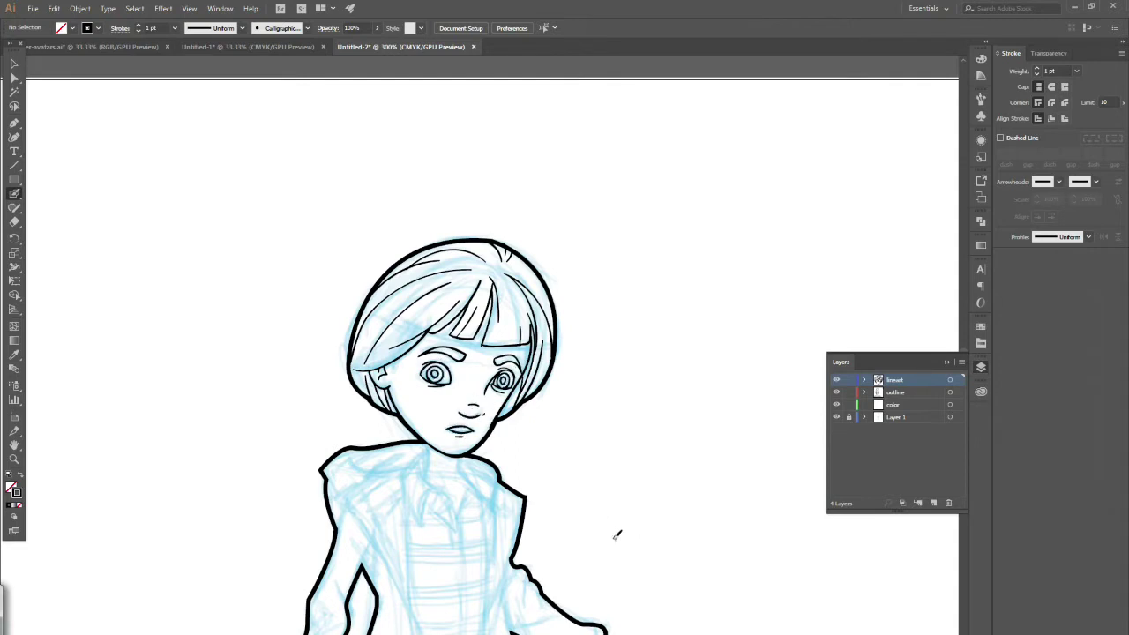
Step: Add thin hair strands to the straight-cut fringe, the right side of the crown and the left sweep of hair
drag(506, 262, 501, 319)
drag(518, 262, 550, 309)
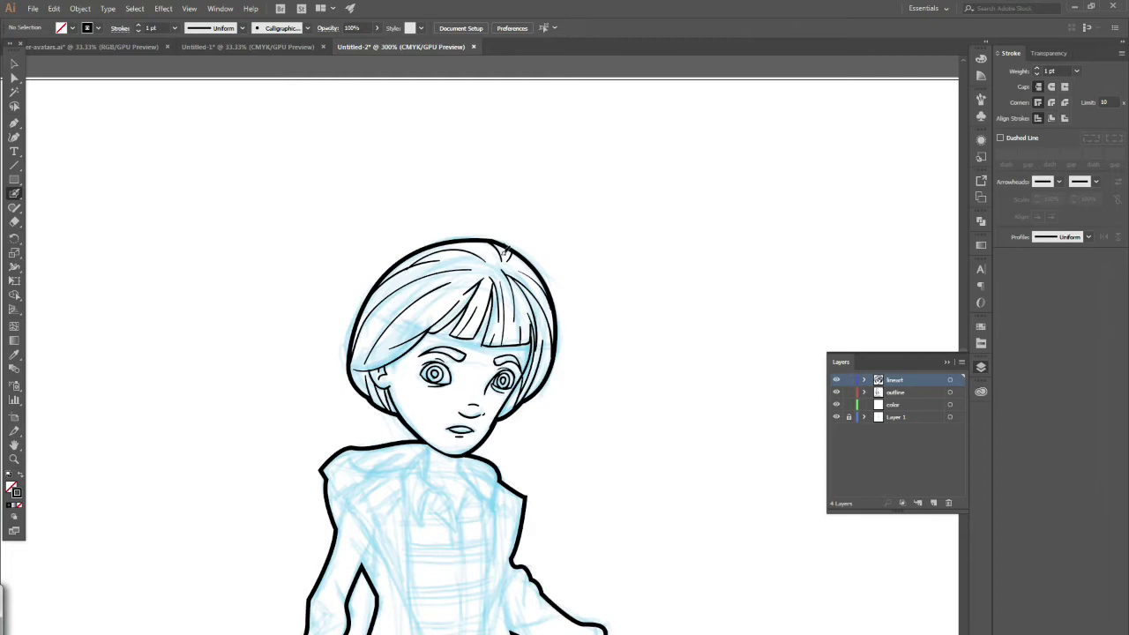
mouse_move(364, 349)
mouse_down()
mouse_move(415, 301)
mouse_move(422, 319)
mouse_up()
click(947, 363)
Step: Ink the neck, both points of the shirt collar and the short placket below it
scroll(494, 264, down, 4)
mouse_move(429, 212)
mouse_down()
mouse_move(454, 256)
mouse_move(457, 298)
mouse_up()
drag(474, 256, 457, 279)
mouse_move(428, 219)
mouse_down()
mouse_move(401, 238)
mouse_move(421, 291)
mouse_up()
drag(422, 291, 432, 268)
drag(434, 268, 453, 305)
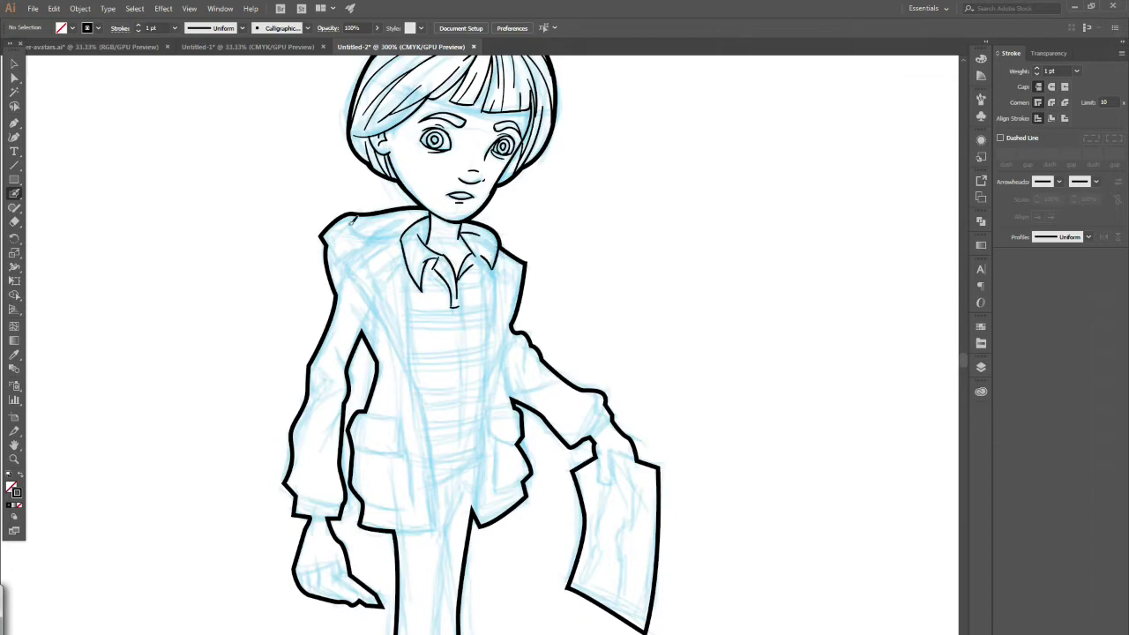
Step: Ink the jacket's hood folds, both open lapels and their round snap buttons
mouse_move(351, 221)
mouse_down()
mouse_move(402, 236)
mouse_move(345, 262)
mouse_move(414, 389)
mouse_move(404, 255)
mouse_move(402, 323)
mouse_up()
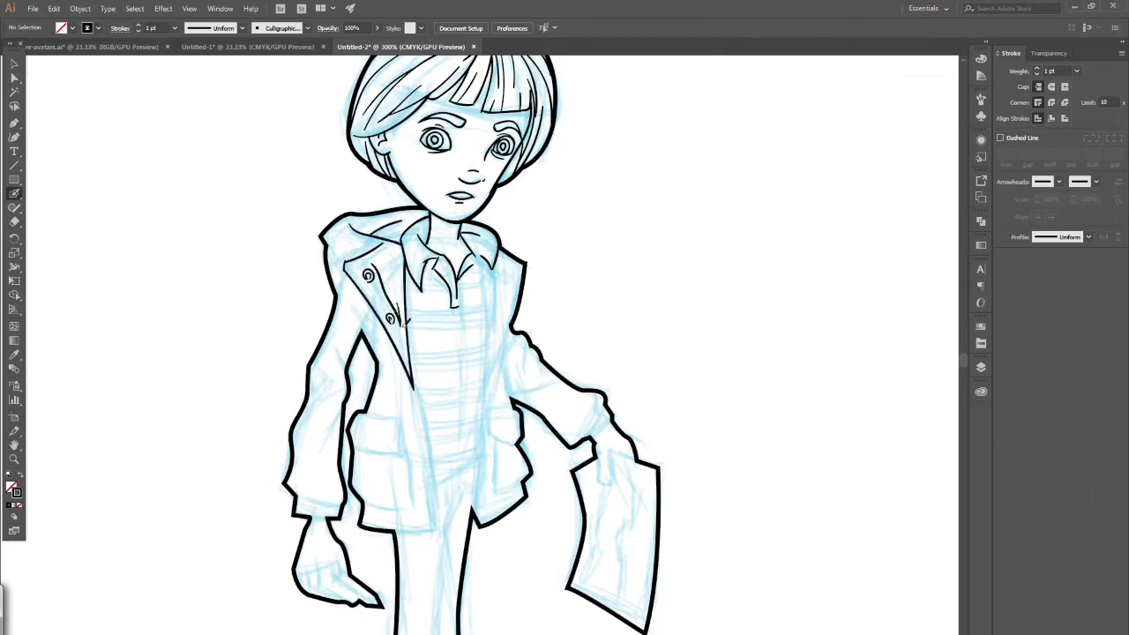
drag(496, 261, 483, 393)
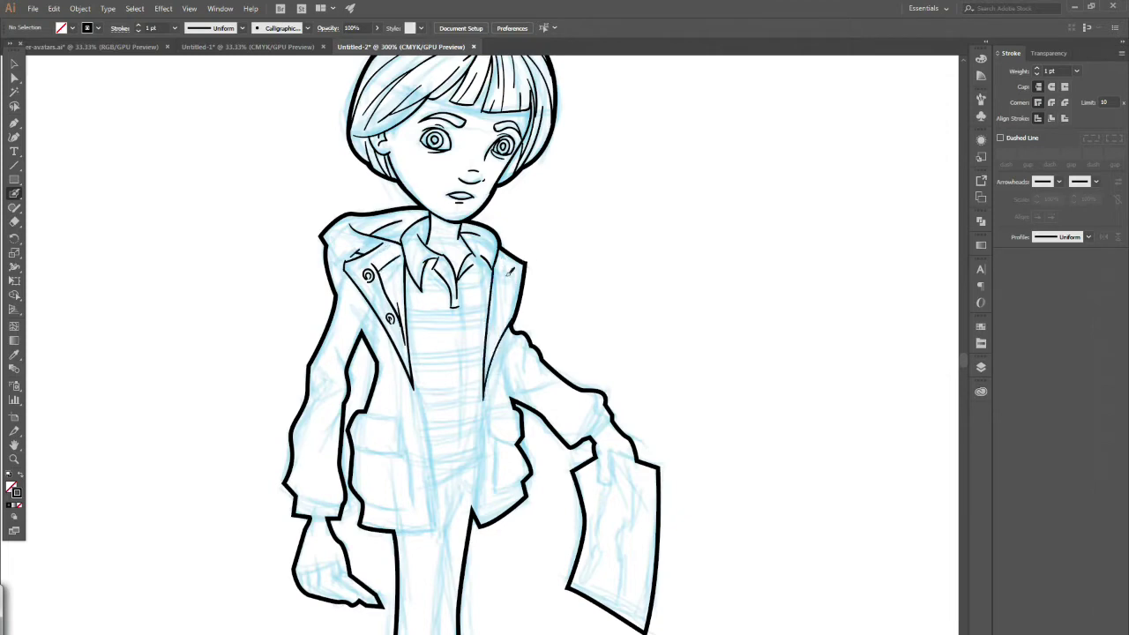
drag(504, 278, 483, 400)
Step: Ink the jacket's lower front edges, flap pockets and hem lines on both sides
mouse_move(412, 381)
mouse_down()
mouse_move(435, 537)
mouse_move(432, 479)
mouse_move(428, 513)
mouse_up()
drag(484, 390, 473, 510)
mouse_move(362, 413)
mouse_down()
mouse_move(399, 451)
mouse_move(409, 490)
mouse_move(362, 507)
mouse_up()
drag(494, 427, 493, 491)
drag(495, 492, 526, 481)
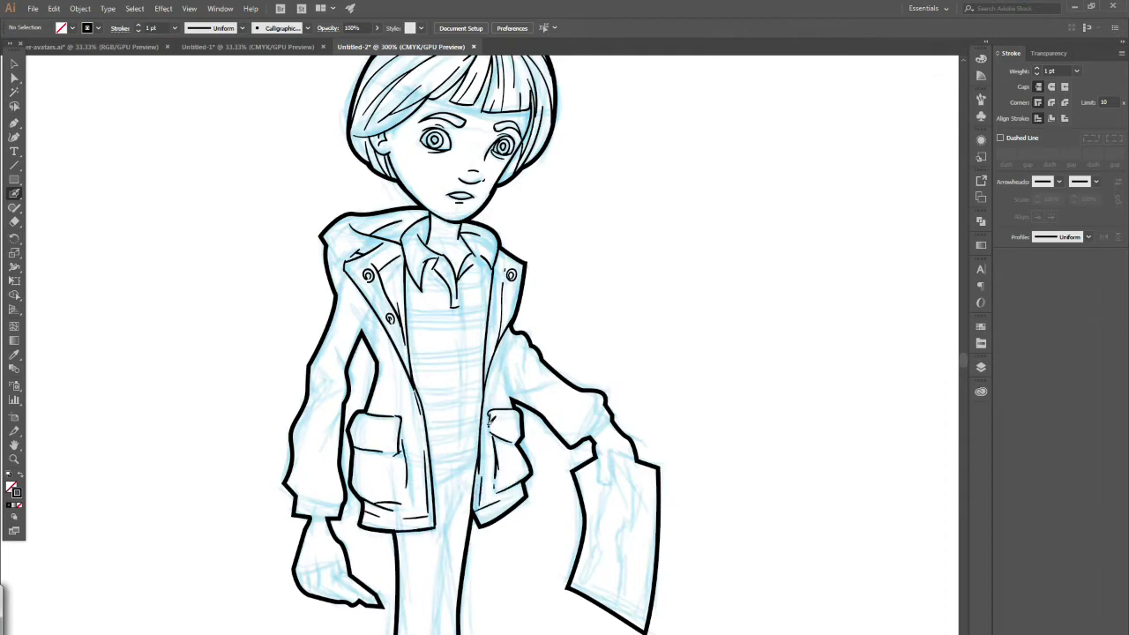
Step: Ink the armhole, elbow folds and cuff of the sleeve on the paper-holding arm
drag(518, 324, 501, 402)
drag(532, 367, 529, 344)
drag(509, 397, 539, 385)
drag(516, 396, 556, 396)
drag(606, 406, 577, 443)
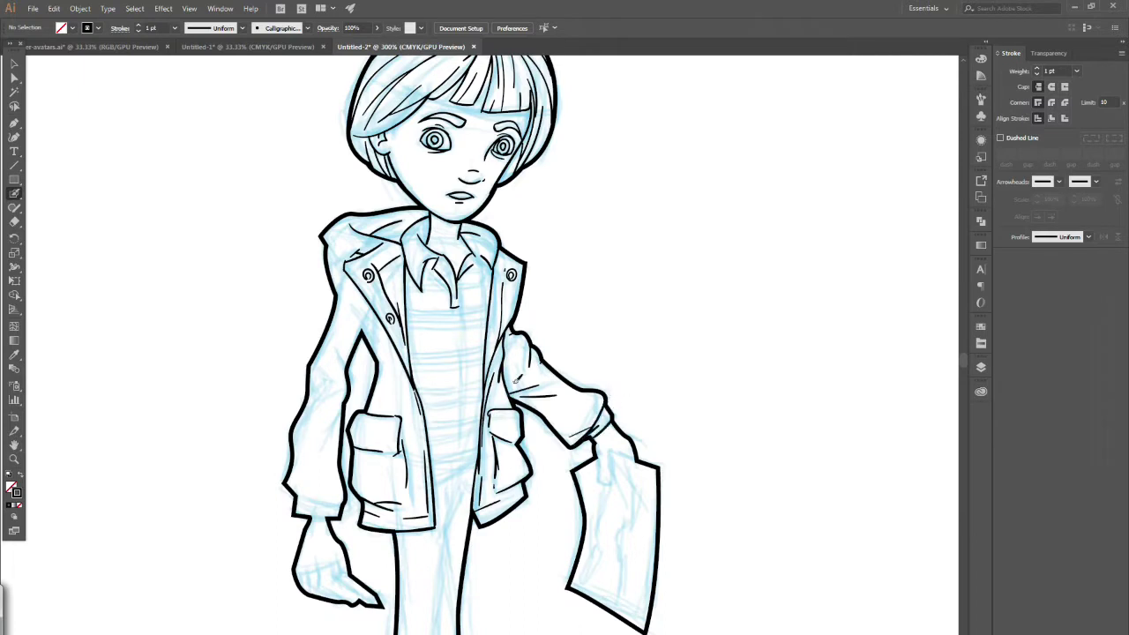
drag(515, 383, 519, 364)
Step: Ink the folds and cuff of the hanging arm's sleeve, the creases beside its armpit and the hood edge behind the collar
drag(335, 339, 345, 373)
mouse_move(311, 367)
mouse_down()
mouse_move(323, 388)
mouse_move(320, 455)
mouse_up()
key(ctrl+z)
drag(342, 400, 319, 454)
drag(295, 499, 339, 503)
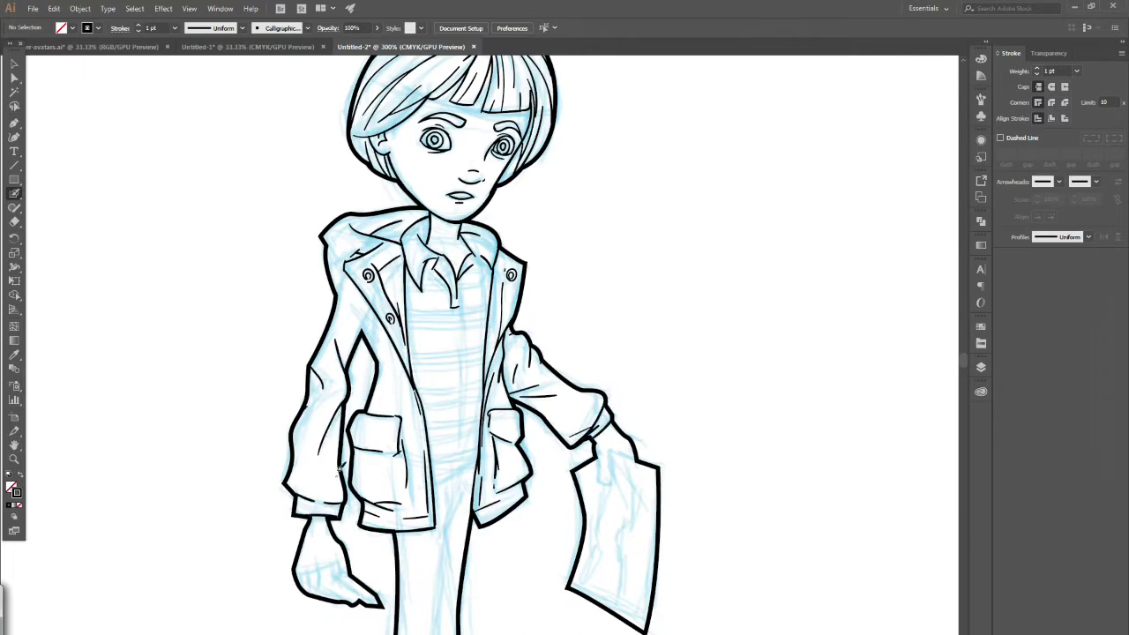
drag(358, 339, 367, 316)
drag(376, 357, 388, 387)
drag(474, 225, 487, 275)
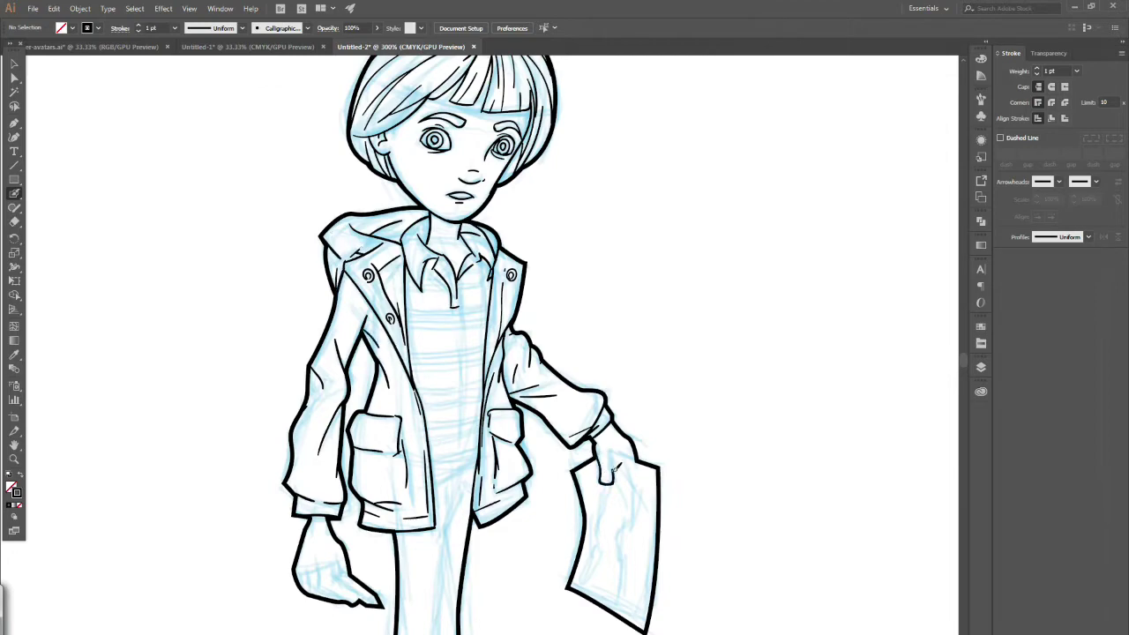
Step: Ink the vertical crumple lines running down the paper held in the hand
mouse_move(613, 472)
mouse_down()
mouse_move(634, 461)
mouse_move(634, 502)
mouse_up()
mouse_move(604, 485)
mouse_down()
mouse_move(599, 524)
mouse_move(625, 541)
mouse_up()
drag(621, 532, 629, 577)
drag(633, 580, 622, 612)
drag(602, 549, 606, 590)
drag(602, 528, 601, 562)
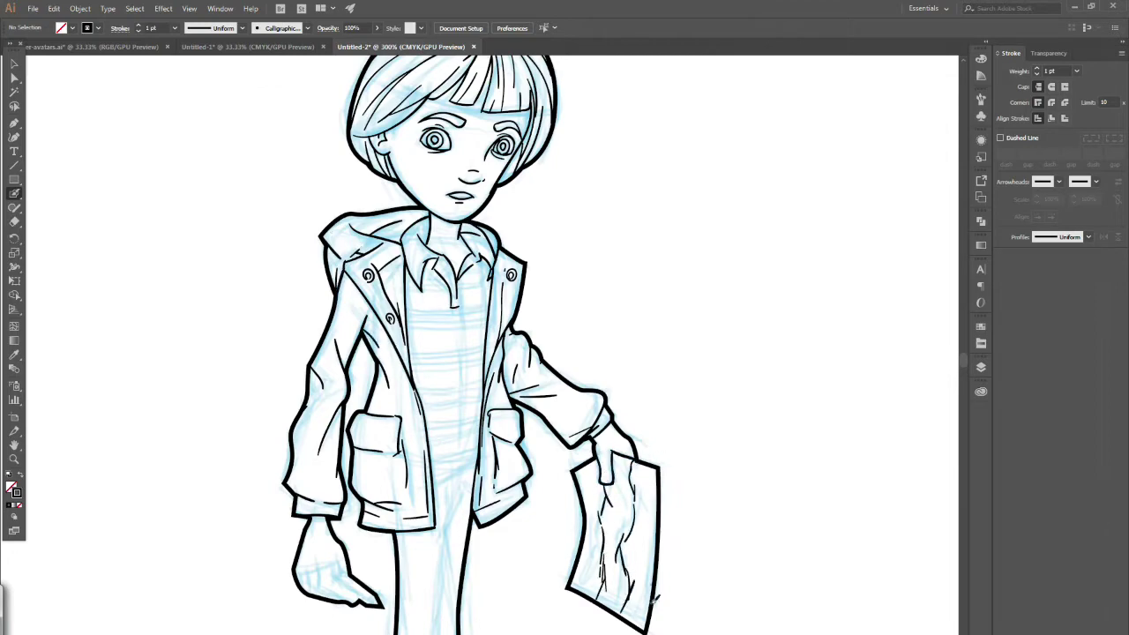
drag(639, 508, 632, 536)
Step: Ink the shirt's lower hem and the diagonal folds across its front
drag(434, 485, 477, 461)
drag(425, 404, 460, 367)
drag(491, 284, 455, 355)
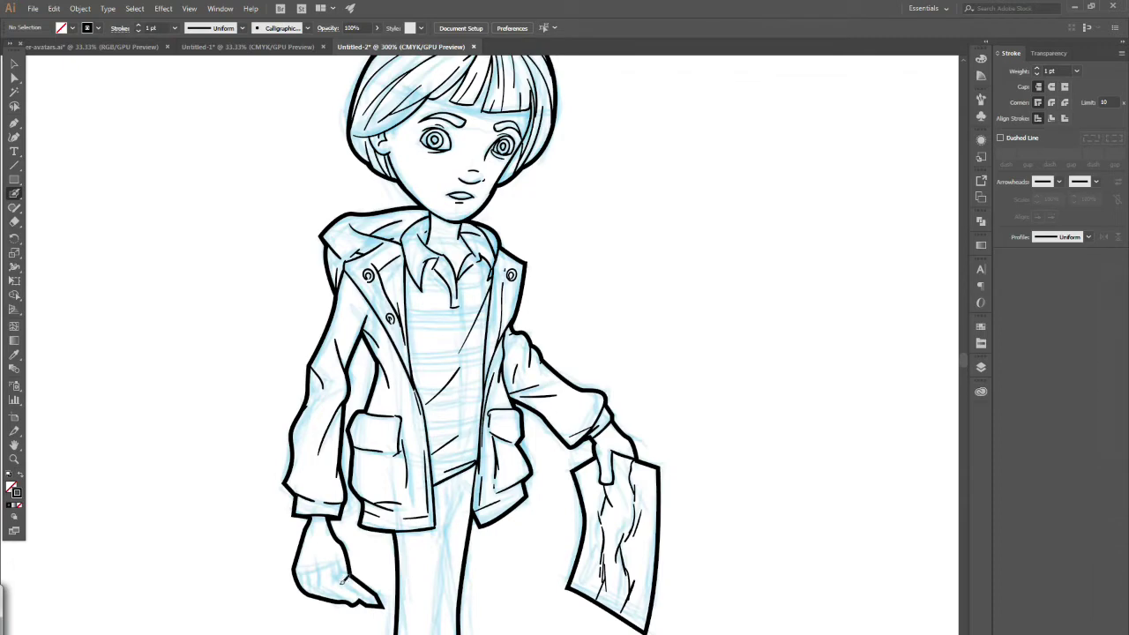
Step: Ink the fingers of the hanging hand and the crayon it holds
drag(342, 582, 355, 600)
drag(302, 573, 326, 598)
drag(335, 566, 345, 582)
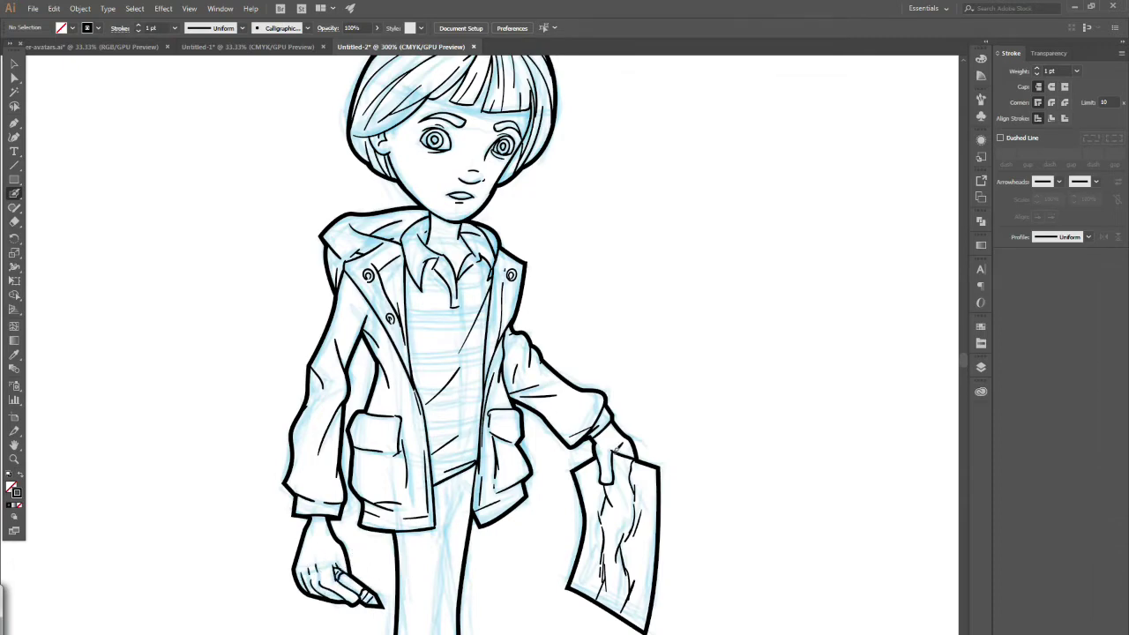
Step: Ink the line separating the trouser legs, the rear leg's inner edge and the hem lines of both legs
scroll(617, 447, down, 5)
drag(440, 307, 426, 490)
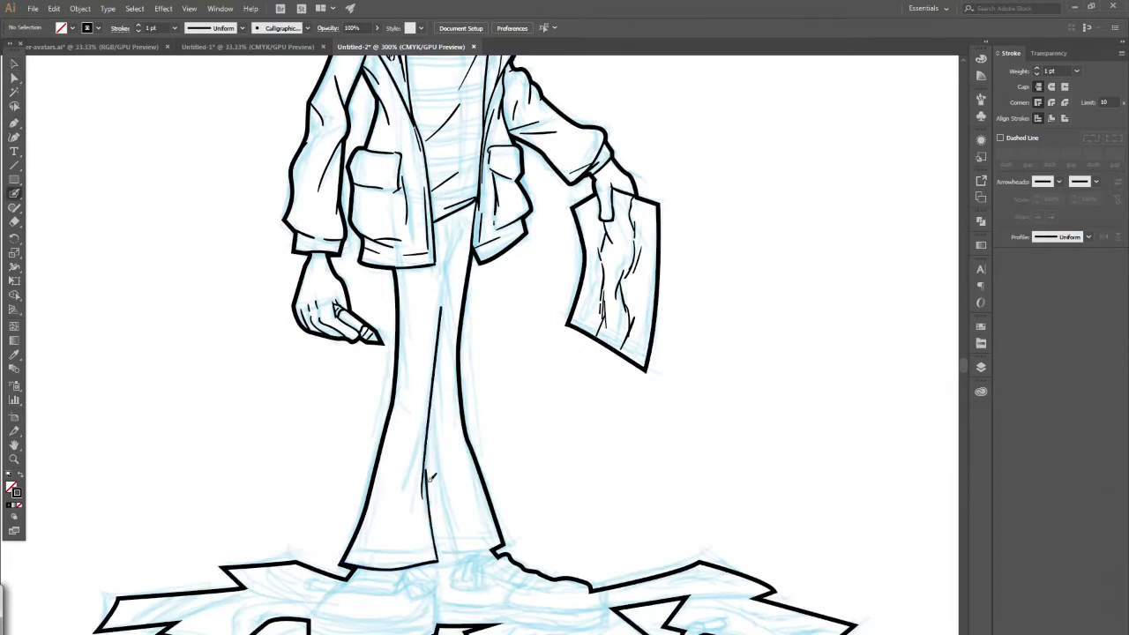
mouse_move(439, 393)
mouse_down()
mouse_move(495, 541)
mouse_move(430, 525)
mouse_move(430, 511)
mouse_up()
click(14, 64)
click(15, 194)
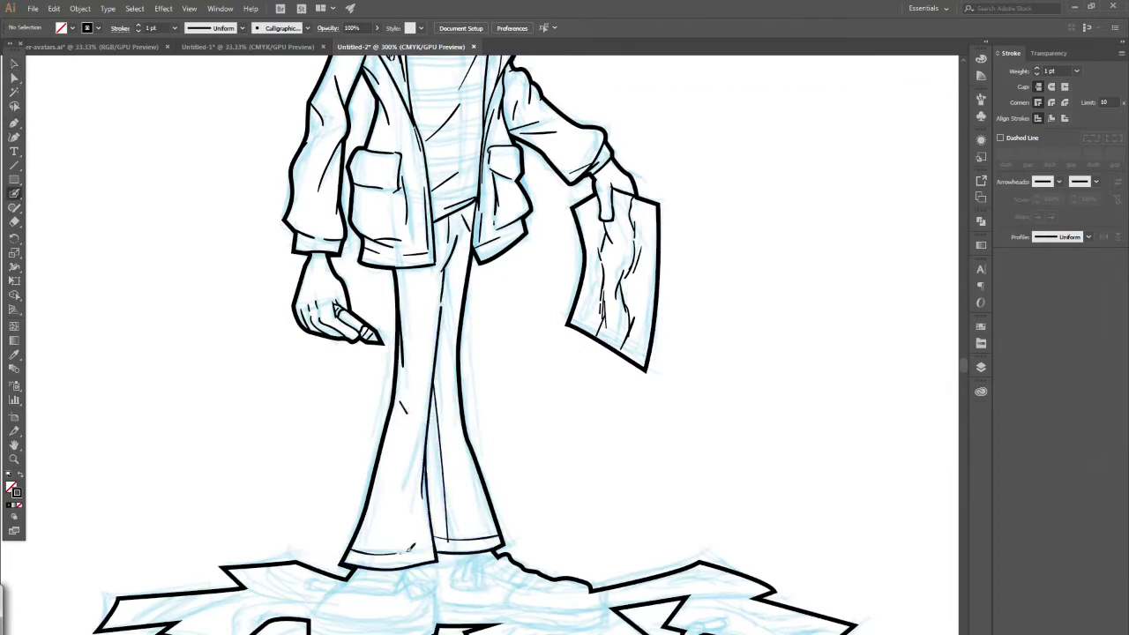
drag(407, 551, 428, 550)
drag(423, 520, 423, 541)
Step: Add short fold strokes at the thighs and knees of the trousers
drag(402, 269, 400, 328)
drag(445, 270, 448, 314)
drag(455, 379, 460, 409)
drag(458, 441, 462, 428)
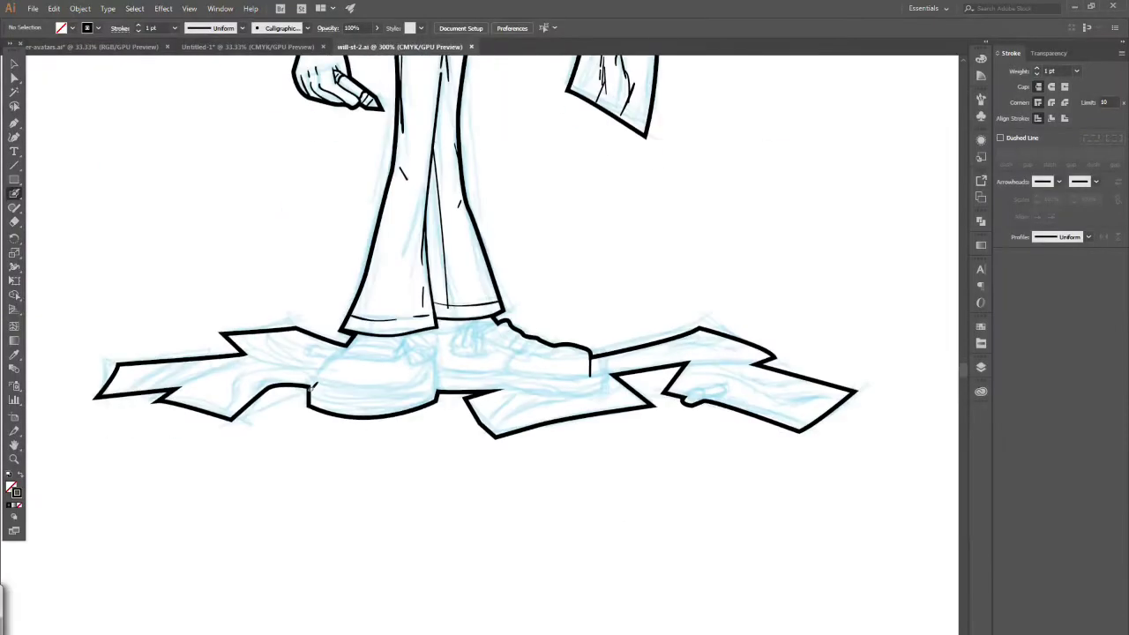
Step: Ink the left shoe's sole line and toe seam, and the toe cap seams of the right shoe
mouse_move(313, 383)
mouse_down()
mouse_move(423, 372)
mouse_move(438, 398)
mouse_up()
drag(337, 358, 398, 357)
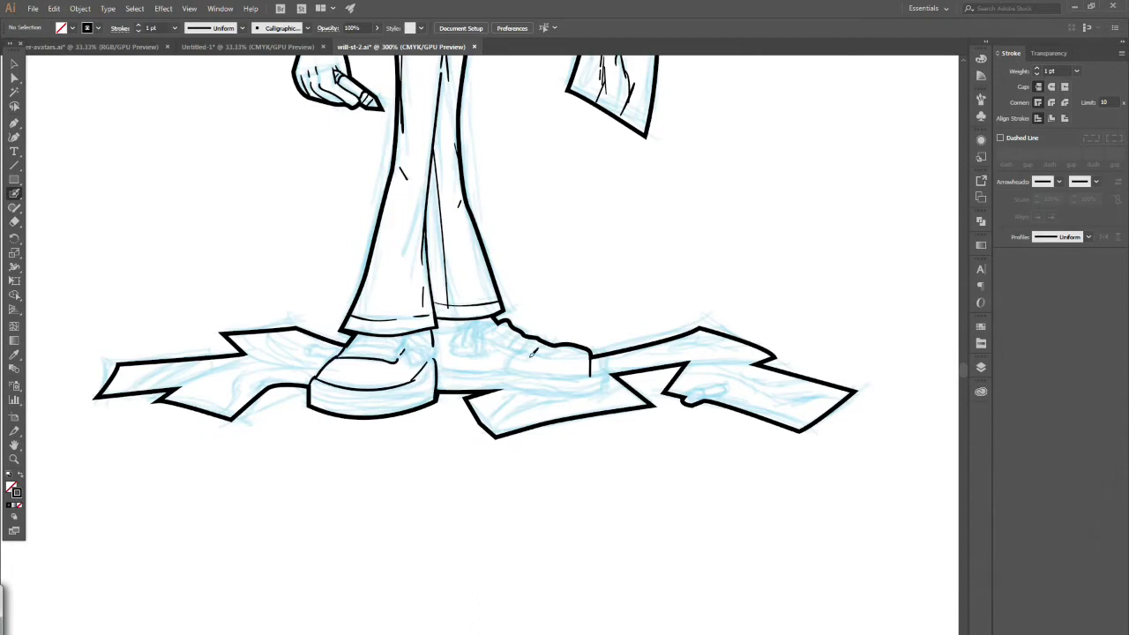
drag(508, 371, 561, 358)
drag(557, 359, 581, 356)
drag(550, 347, 526, 354)
Step: Ink the laces, tongue and side details of the left shoe and reinforce its sole line
drag(406, 355, 422, 352)
drag(405, 336, 431, 331)
mouse_move(355, 340)
mouse_down()
mouse_move(402, 343)
mouse_move(393, 352)
mouse_up()
mouse_move(404, 345)
mouse_down()
mouse_move(390, 360)
mouse_move(423, 376)
mouse_up()
mouse_move(313, 389)
mouse_down()
mouse_move(357, 395)
mouse_move(434, 376)
mouse_up()
Step: Ink the lace bow on the right shoe and the upper line of its sole
mouse_move(486, 323)
mouse_down()
mouse_move(450, 353)
mouse_move(478, 355)
mouse_up()
drag(487, 323, 478, 355)
mouse_move(477, 332)
mouse_down()
mouse_move(459, 346)
mouse_move(498, 342)
mouse_up()
drag(437, 371, 589, 379)
Step: Try closing the right shoe's sole at the toe and along the bottom, and undo those strokes
drag(593, 372, 596, 390)
mouse_move(498, 389)
mouse_down()
mouse_move(594, 393)
mouse_move(597, 384)
mouse_up()
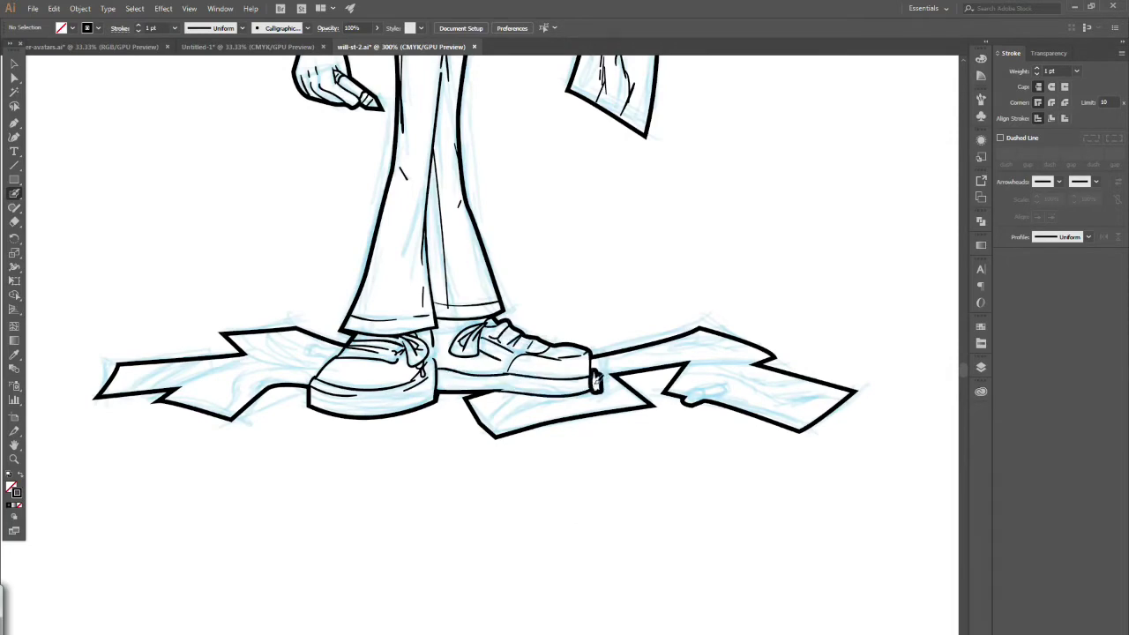
click(53, 9)
click(64, 22)
click(15, 64)
key(ctrl+a)
click(44, 96)
click(14, 193)
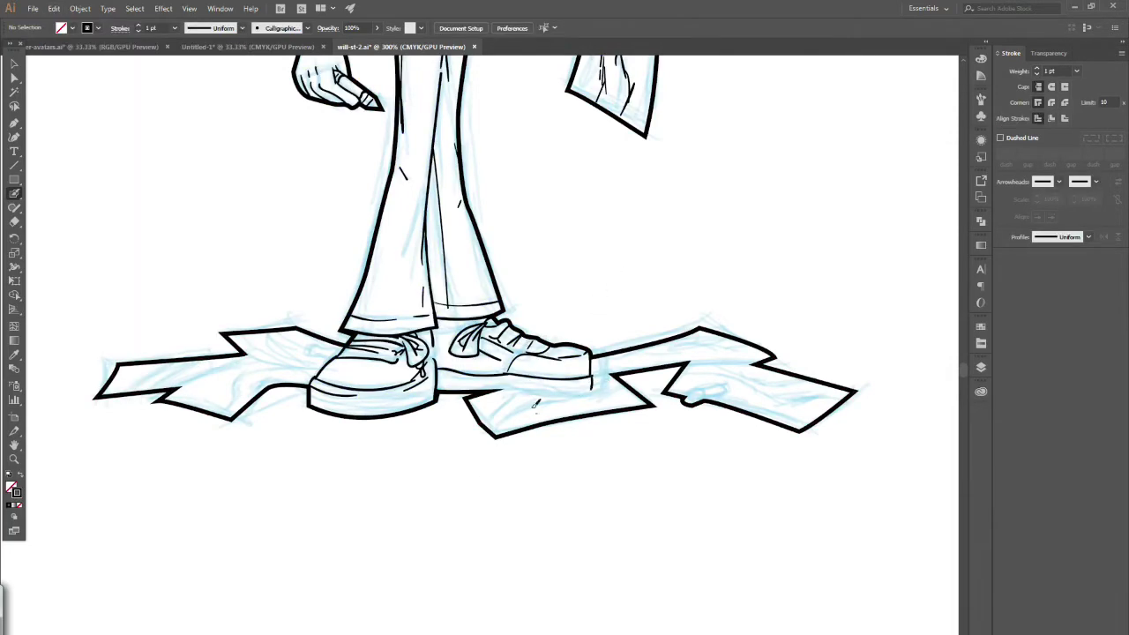
Step: Ink the bottom and upper edges of the right shoe's sole and the ankle line under the trouser hem
drag(486, 390, 591, 388)
drag(438, 376, 591, 378)
drag(432, 332, 473, 323)
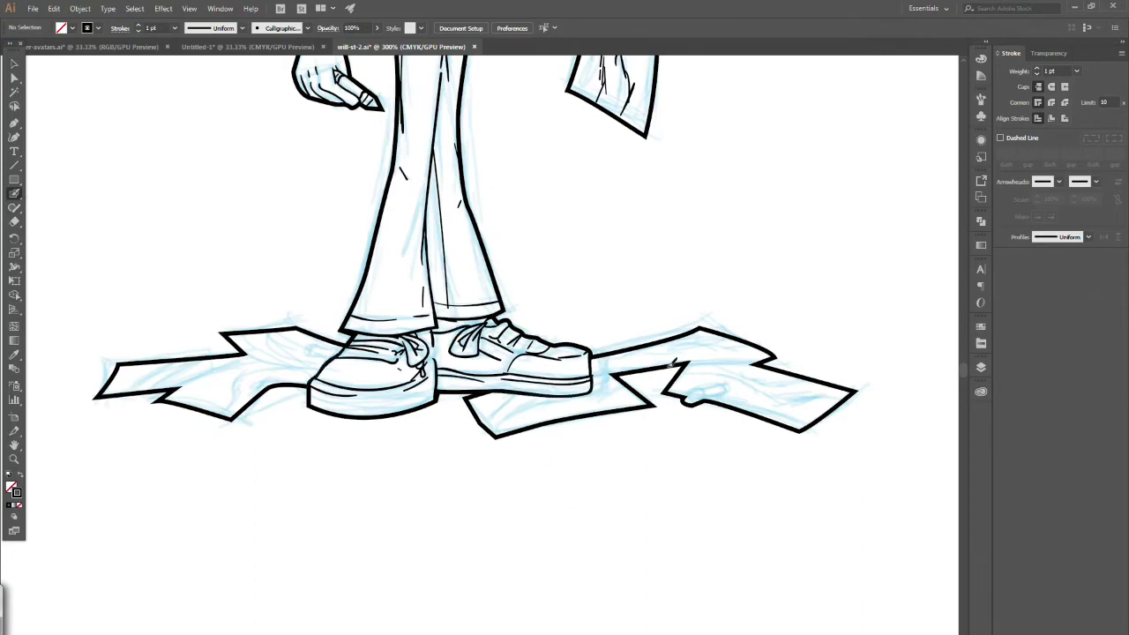
Step: Ink the crayon lying on the rightmost paper and the first crumple lines on the papers on the ground
drag(673, 362, 754, 361)
drag(688, 398, 720, 391)
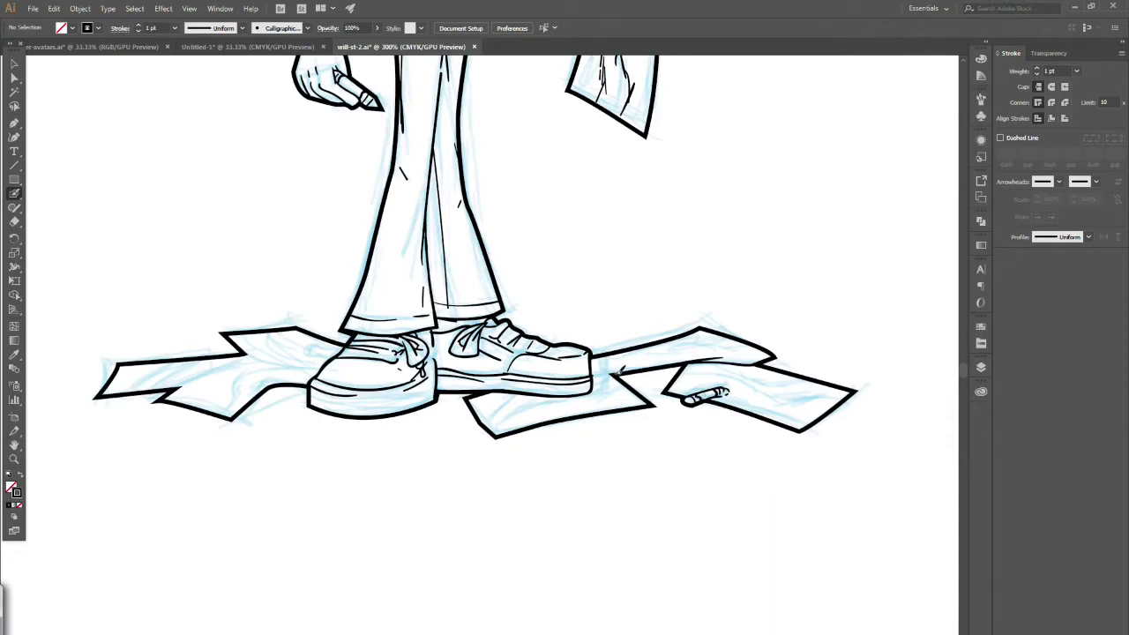
drag(244, 351, 322, 368)
mouse_move(169, 397)
mouse_down()
mouse_move(252, 355)
mouse_move(307, 370)
mouse_up()
mouse_move(676, 386)
mouse_down()
mouse_move(801, 409)
mouse_move(840, 401)
mouse_up()
drag(684, 365, 819, 396)
key(ctrl+z)
drag(830, 384, 801, 391)
Step: Ink crumple lines on the upper paper to the right of the shoes
key(v)
click(14, 222)
click(14, 193)
drag(600, 358, 646, 365)
drag(671, 362, 749, 361)
drag(733, 340, 692, 341)
drag(711, 337, 633, 359)
Step: Ink crumple lines on the paper beneath the right shoe and on the three papers to the left
mouse_move(480, 424)
mouse_down()
mouse_move(516, 395)
mouse_move(540, 406)
mouse_move(623, 389)
mouse_move(592, 394)
mouse_up()
mouse_move(222, 413)
mouse_down()
mouse_move(245, 378)
mouse_move(239, 364)
mouse_up()
mouse_move(250, 397)
mouse_down()
mouse_move(266, 377)
mouse_move(300, 373)
mouse_up()
drag(124, 391, 203, 364)
drag(193, 370, 297, 357)
drag(274, 334, 336, 346)
drag(288, 348, 329, 356)
Step: Examine the inked line art over the whole figure, the head and the jacket
click(14, 460)
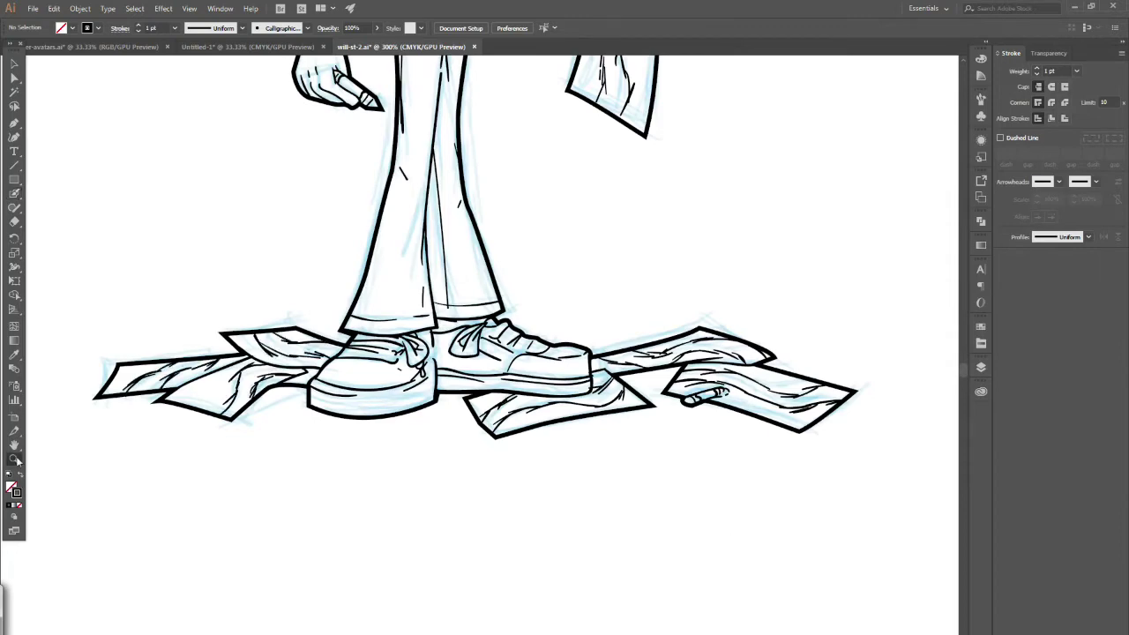
alt+click(544, 234)
alt+click(539, 240)
alt+click(509, 278)
click(423, 259)
click(485, 342)
click(493, 360)
click(15, 194)
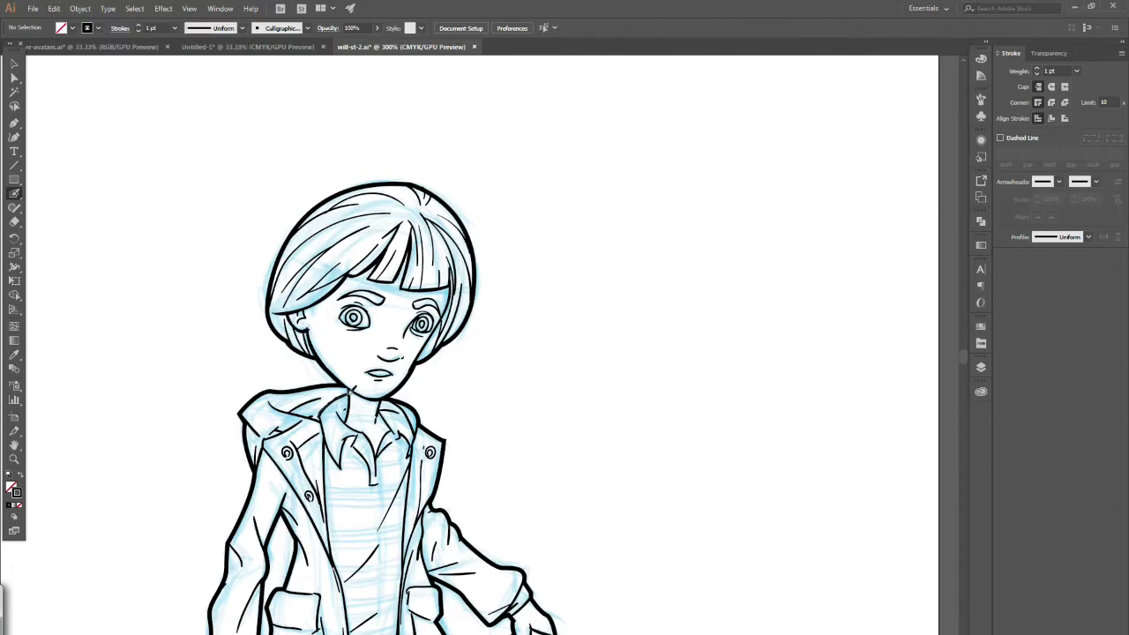
scroll(449, 426, down, 5)
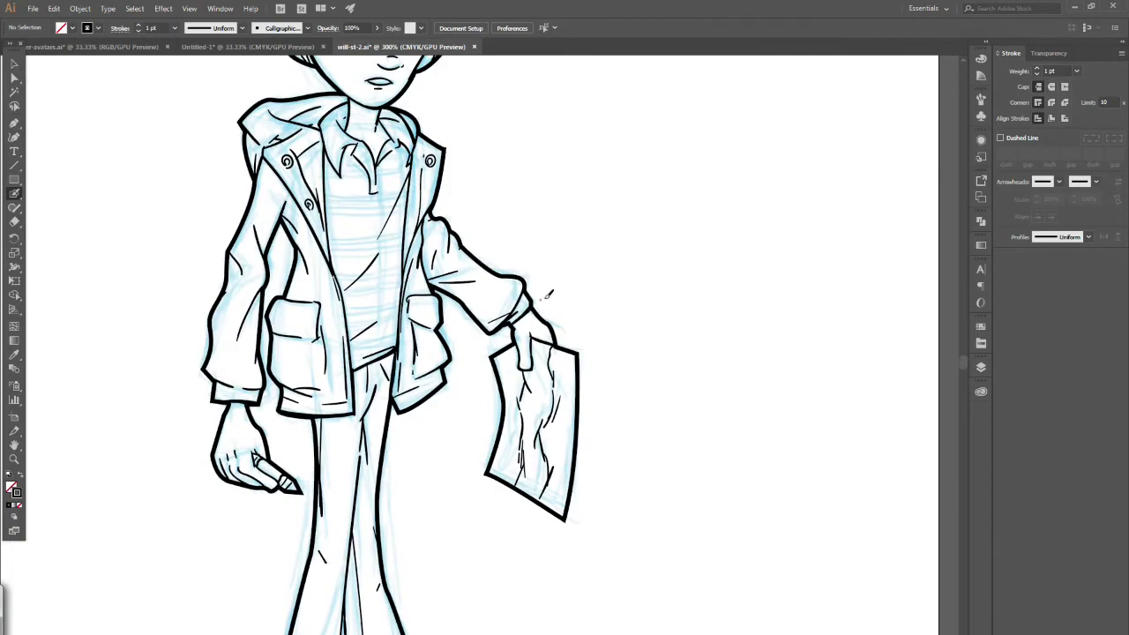
Step: Try tracing strokes along the jacket's inner front edges, and undo the last one
drag(396, 350, 413, 147)
drag(355, 384, 323, 137)
key(ctrl+z)
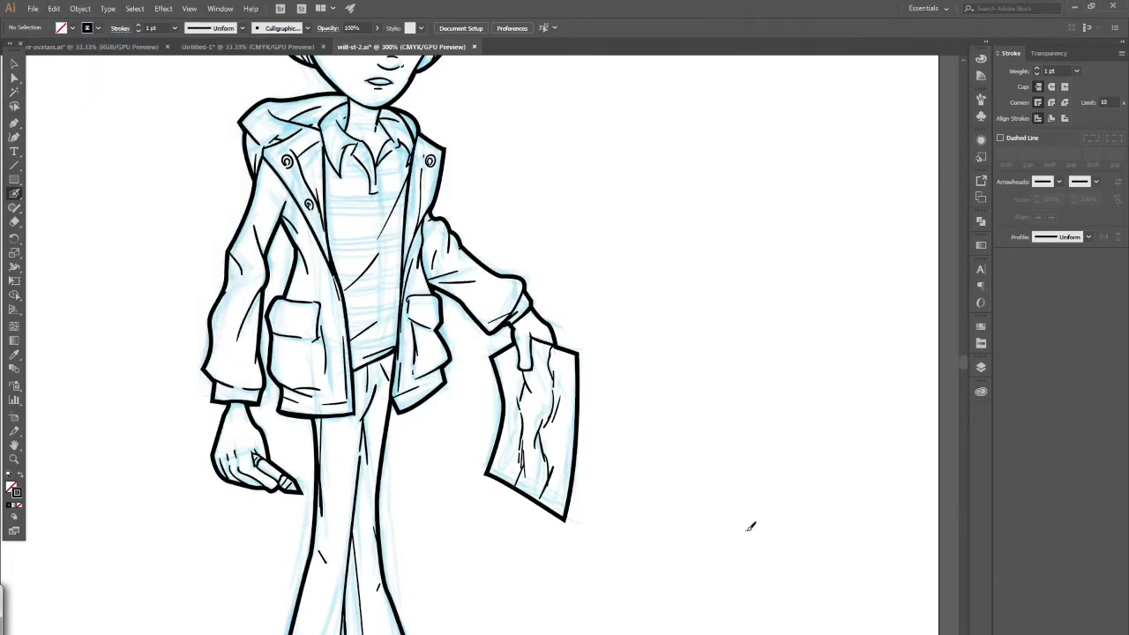
Step: Fill in the pupils of the eyes with solid black brush strokes
scroll(749, 526, down, 5)
key(ctrl+0)
key(z)
click(470, 264)
click(479, 356)
click(479, 356)
key(b)
drag(402, 333, 405, 345)
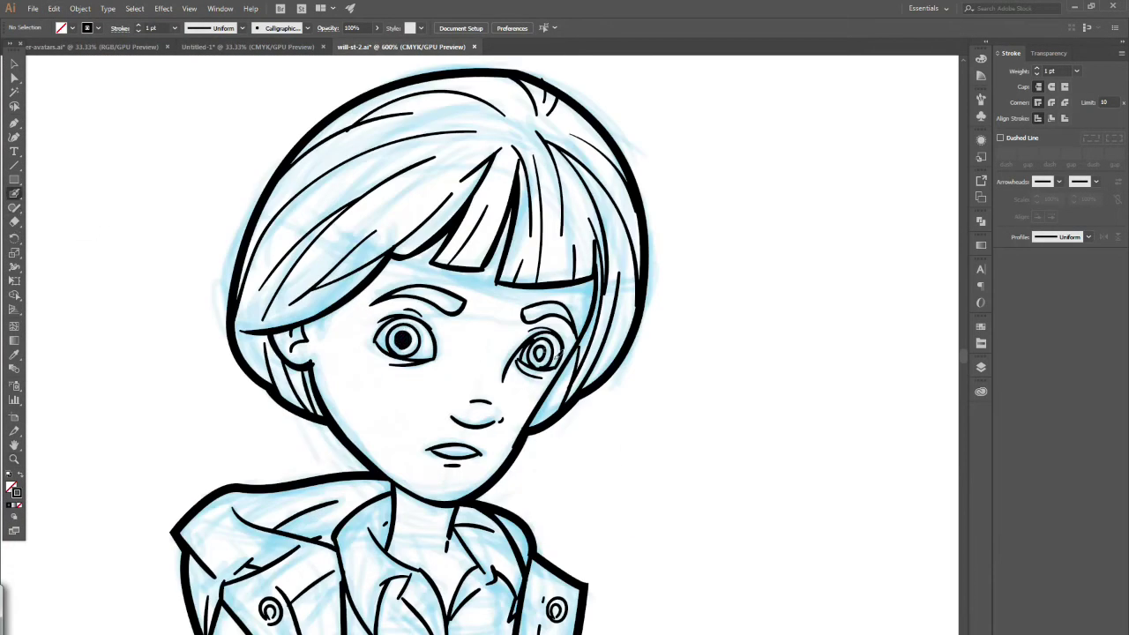
Step: Paint the inside edge of the jacket's left front panel with an olive green 1 pt brush stroke
key(z)
alt+click(540, 433)
alt+click(539, 433)
alt+click(539, 433)
alt+click(539, 433)
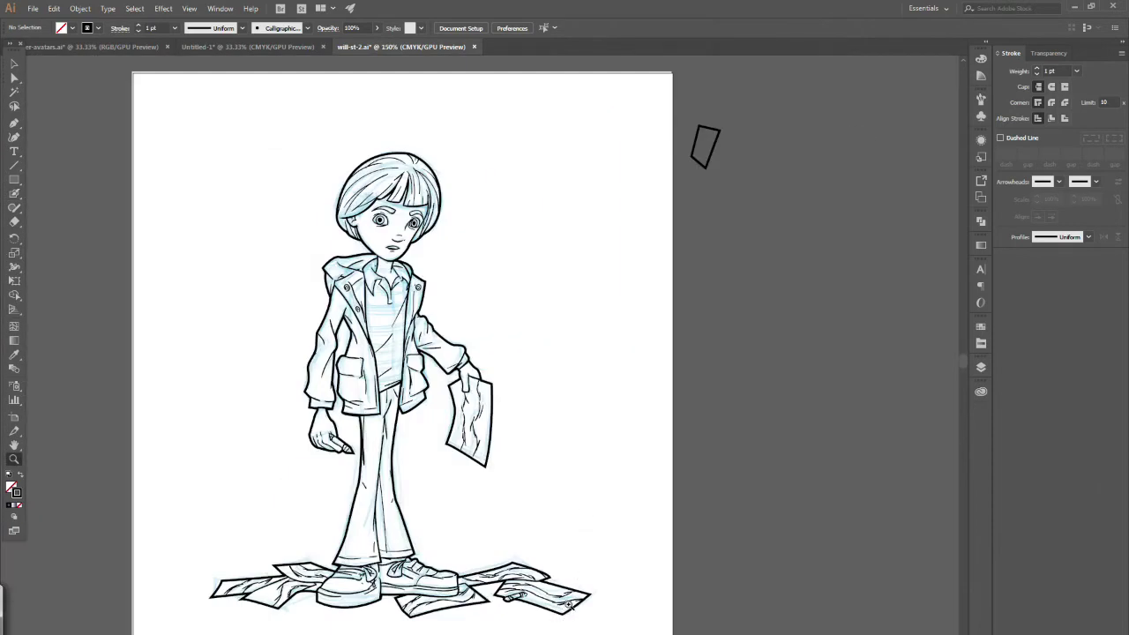
key(b)
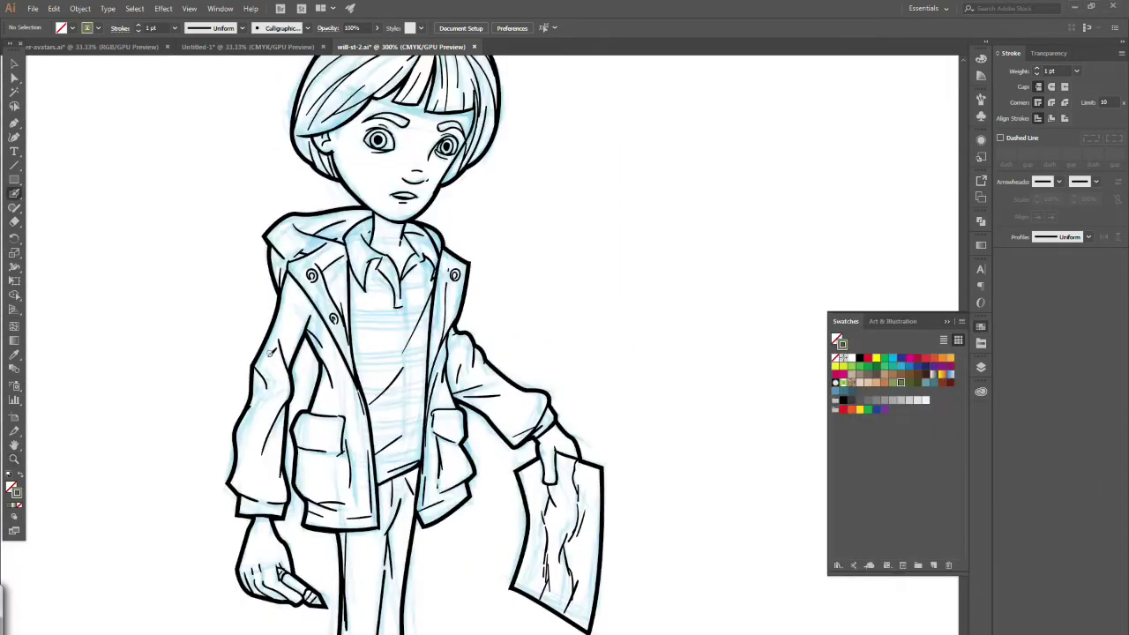
mouse_move(258, 363)
mouse_down()
mouse_move(308, 258)
mouse_move(346, 316)
mouse_move(375, 516)
mouse_up()
mouse_move(310, 520)
mouse_down()
mouse_move(316, 495)
mouse_move(374, 521)
mouse_up()
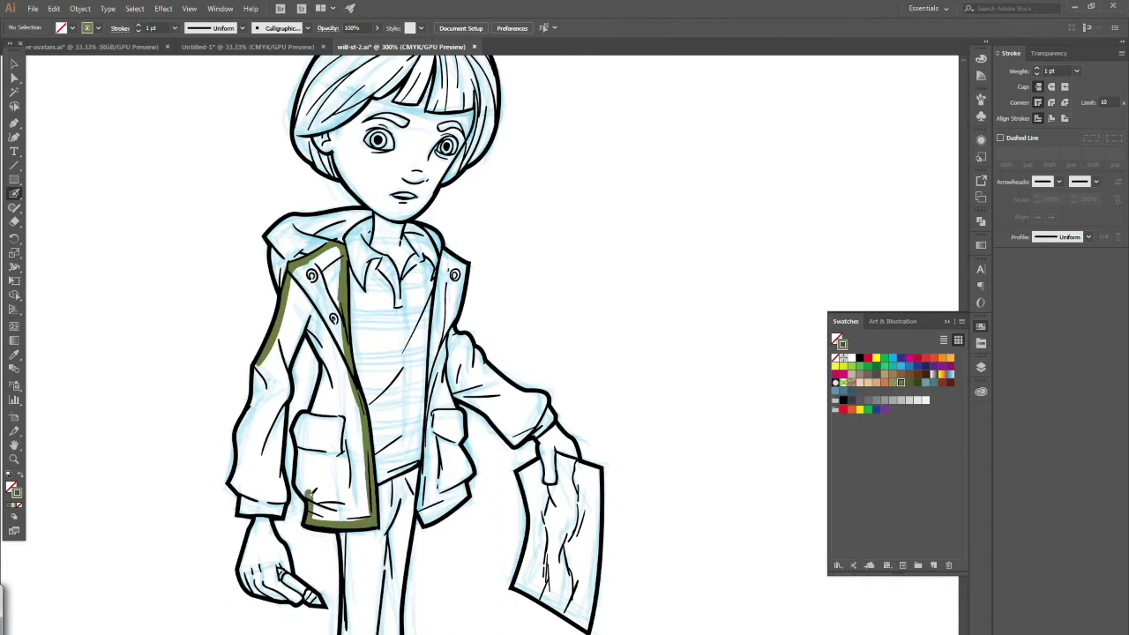
mouse_move(312, 493)
mouse_down()
mouse_move(323, 372)
mouse_move(308, 328)
mouse_up()
Step: Paint olive green along the inside edges of the hanging sleeve, its cuff and the left part of the hood
mouse_move(294, 349)
mouse_down()
mouse_move(290, 357)
mouse_move(308, 319)
mouse_up()
drag(290, 362, 282, 511)
mouse_move(282, 510)
mouse_down()
mouse_move(243, 510)
mouse_move(238, 481)
mouse_up()
mouse_move(240, 454)
mouse_down()
mouse_move(258, 369)
mouse_move(236, 483)
mouse_up()
mouse_move(338, 242)
mouse_down()
mouse_move(292, 215)
mouse_move(269, 265)
mouse_move(280, 289)
mouse_up()
Step: Paint olive green along the inside edges of the jacket's right front panel and the paper-holding arm's sleeve
mouse_move(432, 525)
mouse_down()
mouse_move(422, 494)
mouse_move(433, 345)
mouse_move(463, 259)
mouse_move(454, 330)
mouse_move(532, 402)
mouse_up()
mouse_move(455, 397)
mouse_down()
mouse_move(540, 423)
mouse_move(550, 409)
mouse_up()
drag(529, 393, 541, 405)
mouse_move(448, 393)
mouse_down()
mouse_move(471, 476)
mouse_move(430, 523)
mouse_up()
Step: Fill the remaining white areas of the jacket's panels, sleeves and outer hood with olive green brush strokes
key(a)
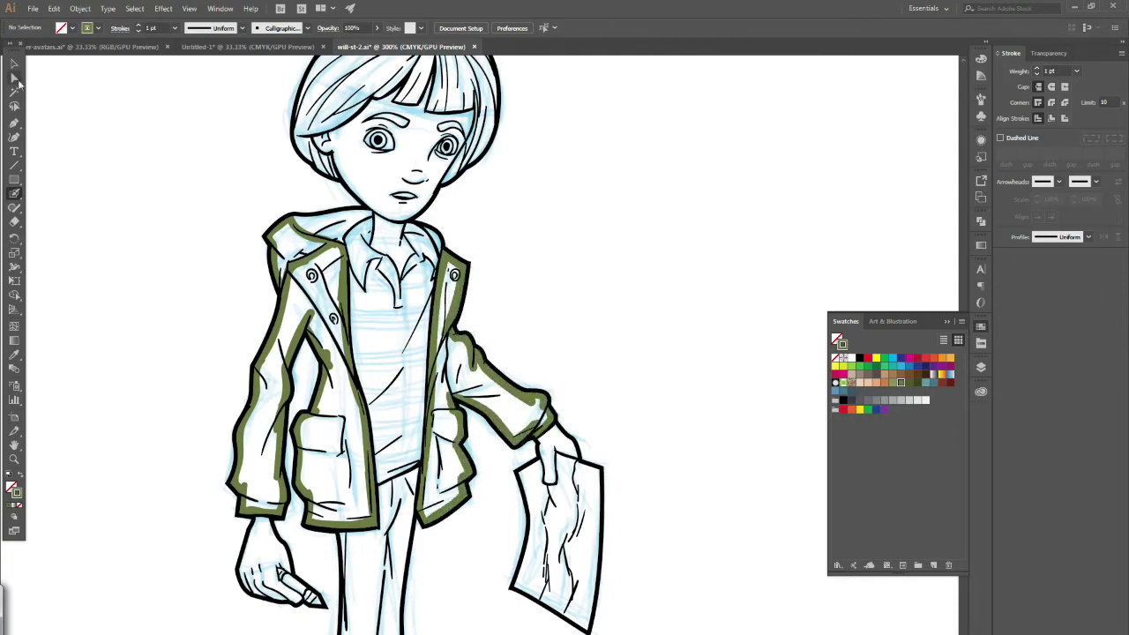
click(15, 193)
mouse_move(450, 266)
mouse_down()
mouse_move(462, 384)
mouse_move(440, 414)
mouse_move(434, 513)
mouse_up()
mouse_move(370, 509)
mouse_down()
mouse_move(335, 510)
mouse_move(338, 255)
mouse_move(314, 268)
mouse_move(265, 494)
mouse_move(273, 414)
mouse_up()
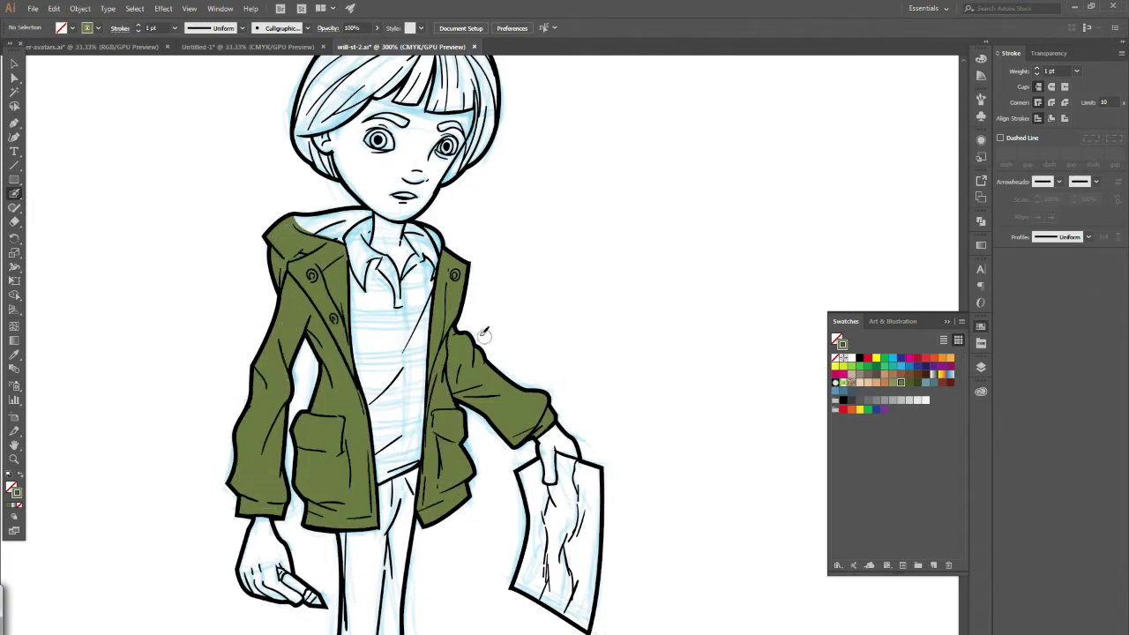
Step: Finish the hood's upper rim in olive green and paint all of the hair brown
mouse_move(386, 227)
mouse_down()
mouse_move(300, 219)
mouse_move(319, 206)
mouse_up()
click(900, 374)
click(980, 326)
scroll(386, 447, up, 5)
mouse_move(336, 466)
mouse_down()
mouse_move(309, 434)
mouse_move(383, 306)
mouse_move(490, 362)
mouse_move(445, 472)
mouse_move(485, 410)
mouse_up()
mouse_move(434, 402)
mouse_down()
mouse_move(436, 322)
mouse_move(474, 397)
mouse_up()
mouse_move(400, 390)
mouse_down()
mouse_move(420, 390)
mouse_move(435, 321)
mouse_up()
drag(376, 386, 422, 344)
mouse_move(303, 425)
mouse_down()
mouse_move(361, 395)
mouse_move(428, 326)
mouse_move(409, 386)
mouse_up()
mouse_move(444, 314)
mouse_down()
mouse_move(489, 375)
mouse_move(446, 335)
mouse_move(467, 392)
mouse_up()
drag(317, 399, 406, 327)
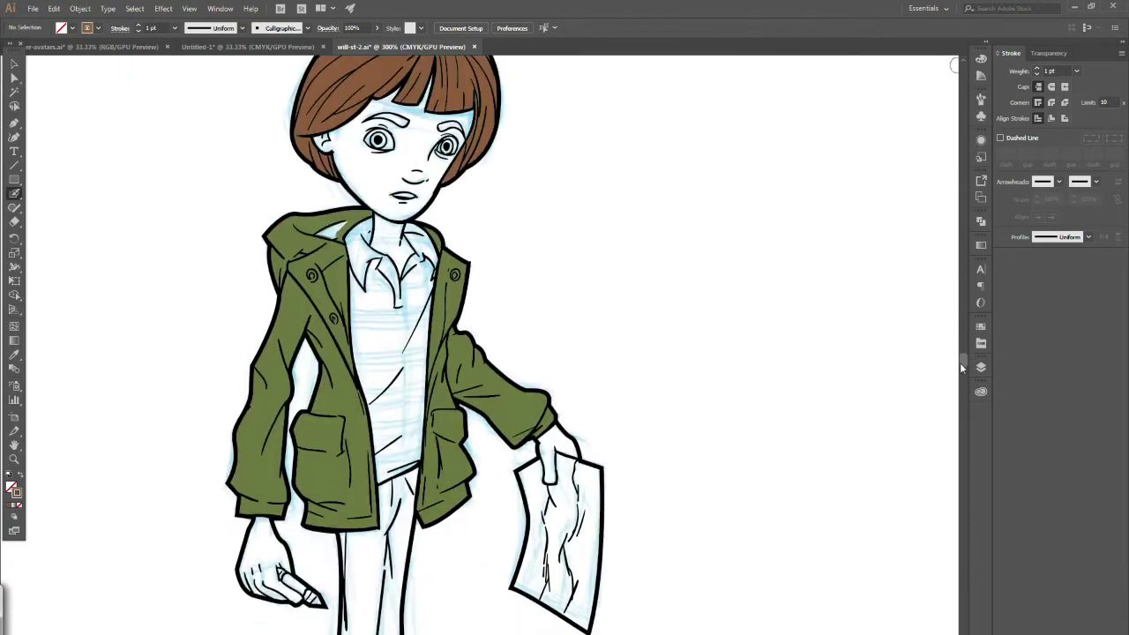
Step: Paint both legs of the trousers in blue
drag(962, 366, 962, 372)
click(980, 326)
click(842, 390)
mouse_move(293, 561)
mouse_down()
mouse_move(342, 559)
mouse_move(368, 512)
mouse_up()
mouse_move(293, 556)
mouse_down()
mouse_move(350, 318)
mouse_move(410, 211)
mouse_move(392, 405)
mouse_move(433, 538)
mouse_move(359, 432)
mouse_move(407, 520)
mouse_up()
click(383, 425)
Step: Paint a light skin tone along the forehead, ear, cheeks and chin, and over the neck
click(860, 382)
click(980, 326)
drag(963, 370, 964, 362)
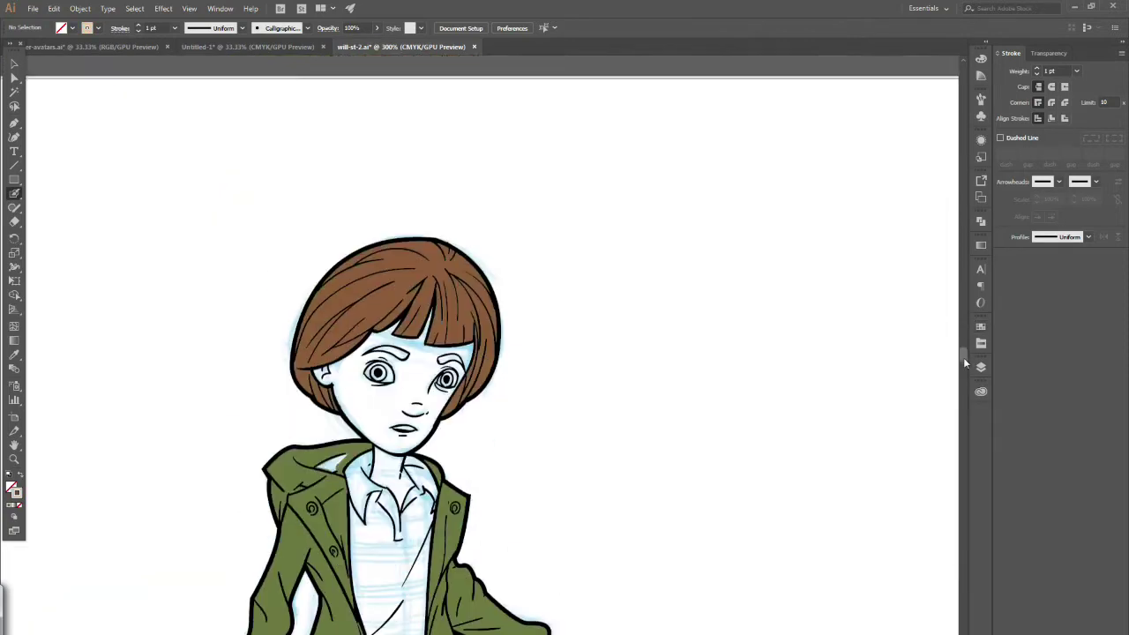
scroll(964, 361, down, 2)
drag(316, 320, 355, 297)
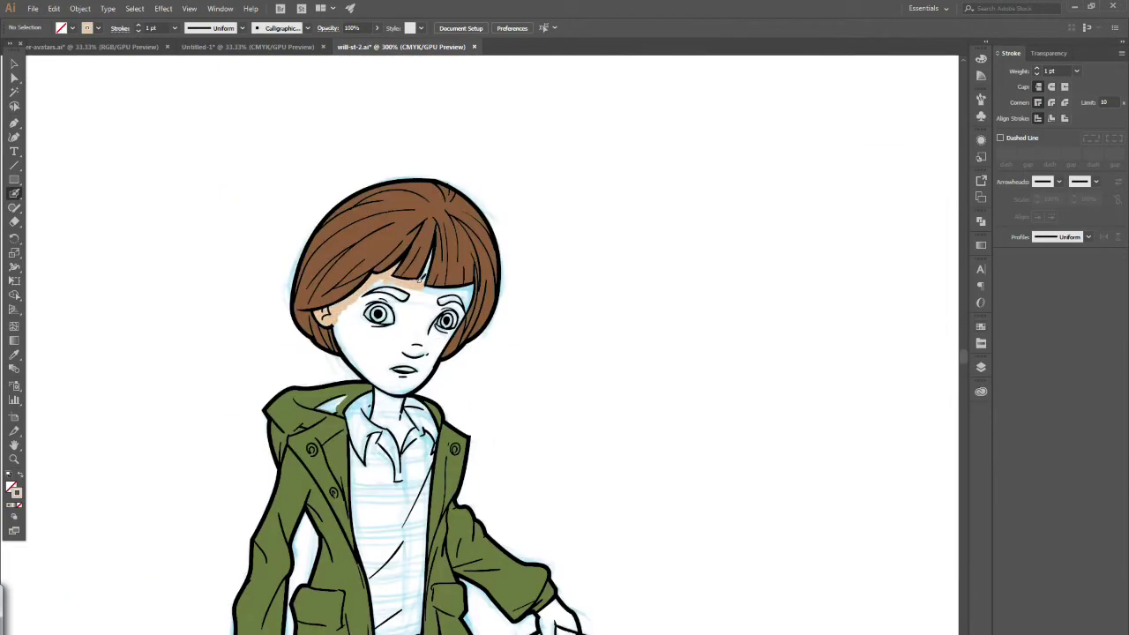
drag(476, 283, 430, 365)
drag(339, 319, 394, 387)
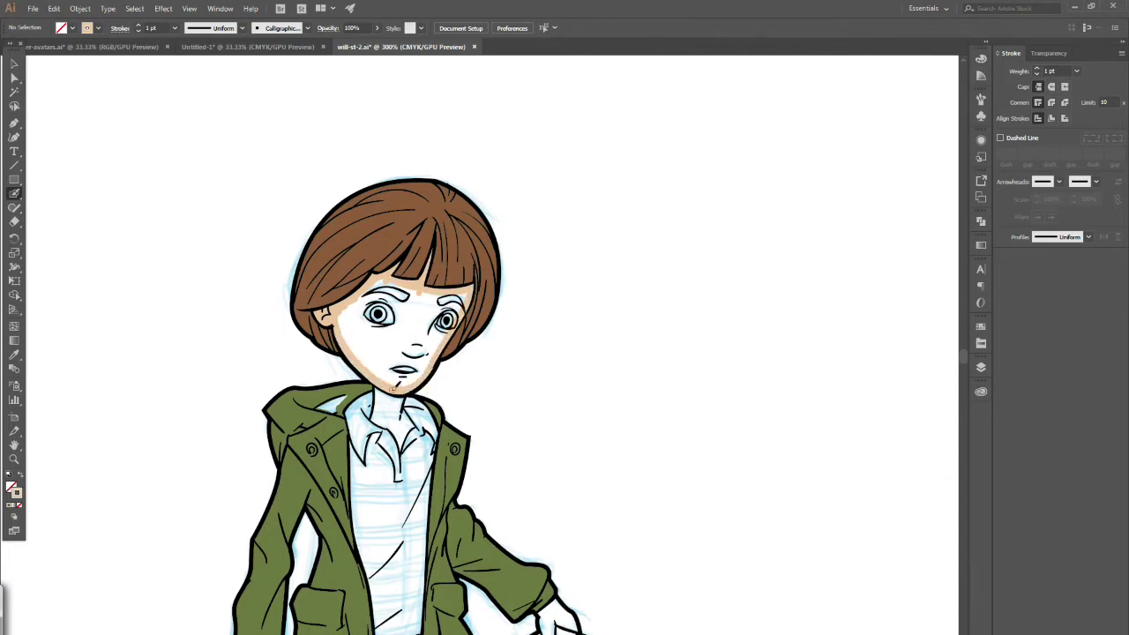
mouse_move(394, 425)
mouse_down()
mouse_move(404, 407)
mouse_move(388, 399)
mouse_move(392, 386)
mouse_up()
Step: Paint both hands in the skin tone and fill the remaining white area of the face
scroll(731, 353, down, 10)
mouse_move(559, 277)
mouse_down()
mouse_move(578, 305)
mouse_move(548, 333)
mouse_up()
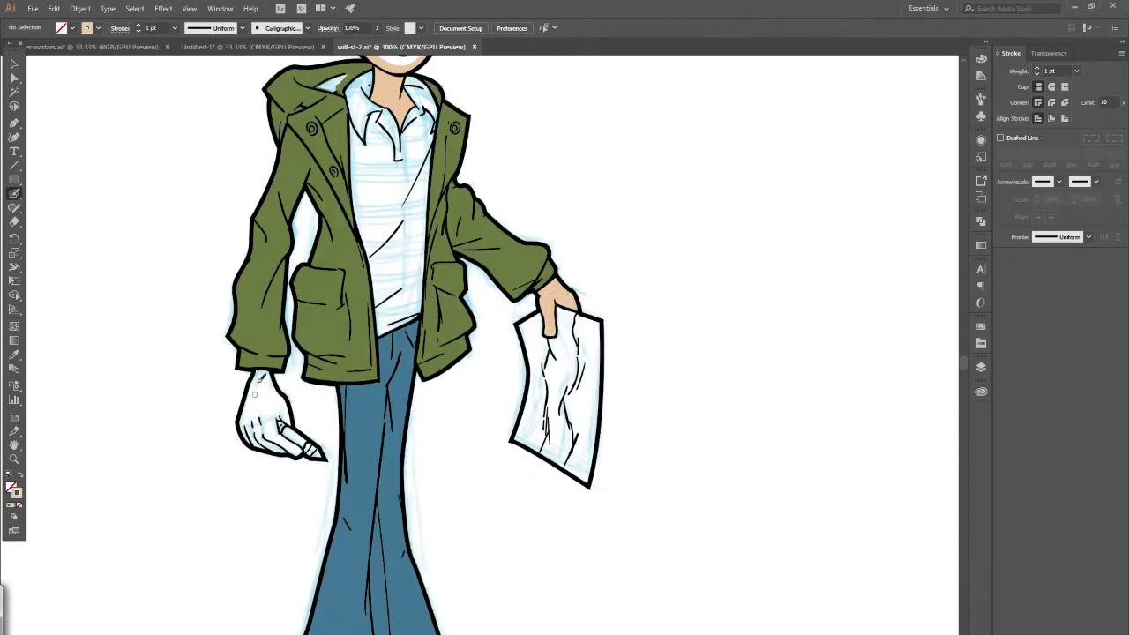
mouse_move(257, 376)
mouse_down()
mouse_move(262, 413)
mouse_move(284, 421)
mouse_move(257, 381)
mouse_move(261, 438)
mouse_up()
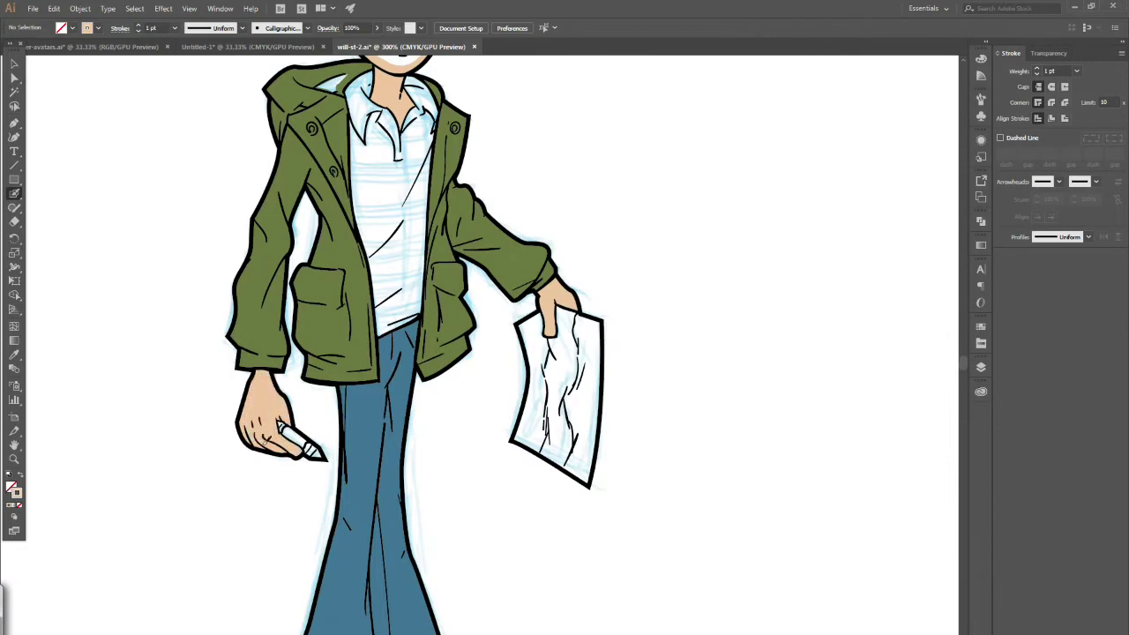
scroll(920, 373, up, 10)
mouse_move(352, 282)
mouse_down()
mouse_move(454, 265)
mouse_move(370, 344)
mouse_move(441, 291)
mouse_up()
Step: Paint both eyebrows brown
click(980, 326)
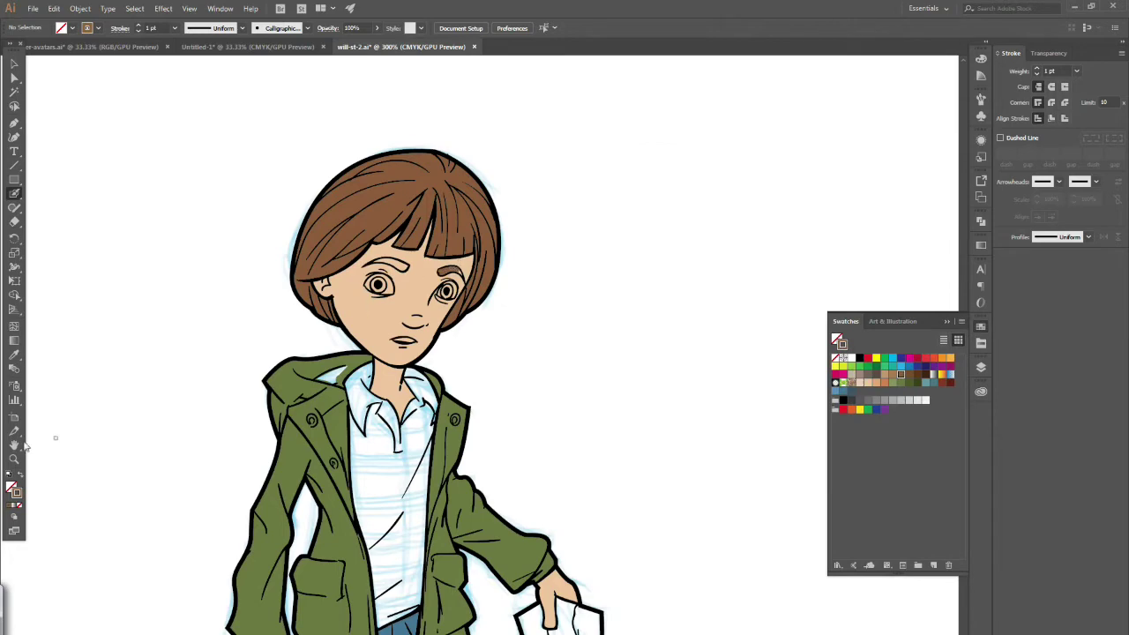
click(14, 459)
click(468, 295)
click(467, 295)
click(467, 296)
click(14, 193)
drag(482, 359, 487, 369)
mouse_move(252, 333)
mouse_down()
mouse_move(312, 333)
mouse_move(289, 333)
mouse_move(330, 347)
mouse_up()
Step: Paint the whites of both eyes white and fill the mouth opening
click(851, 358)
drag(453, 387, 426, 422)
mouse_move(451, 389)
mouse_down()
mouse_move(462, 428)
mouse_move(429, 407)
mouse_up()
mouse_move(243, 409)
mouse_down()
mouse_move(276, 365)
mouse_move(278, 413)
mouse_move(280, 369)
mouse_move(289, 395)
mouse_up()
click(868, 383)
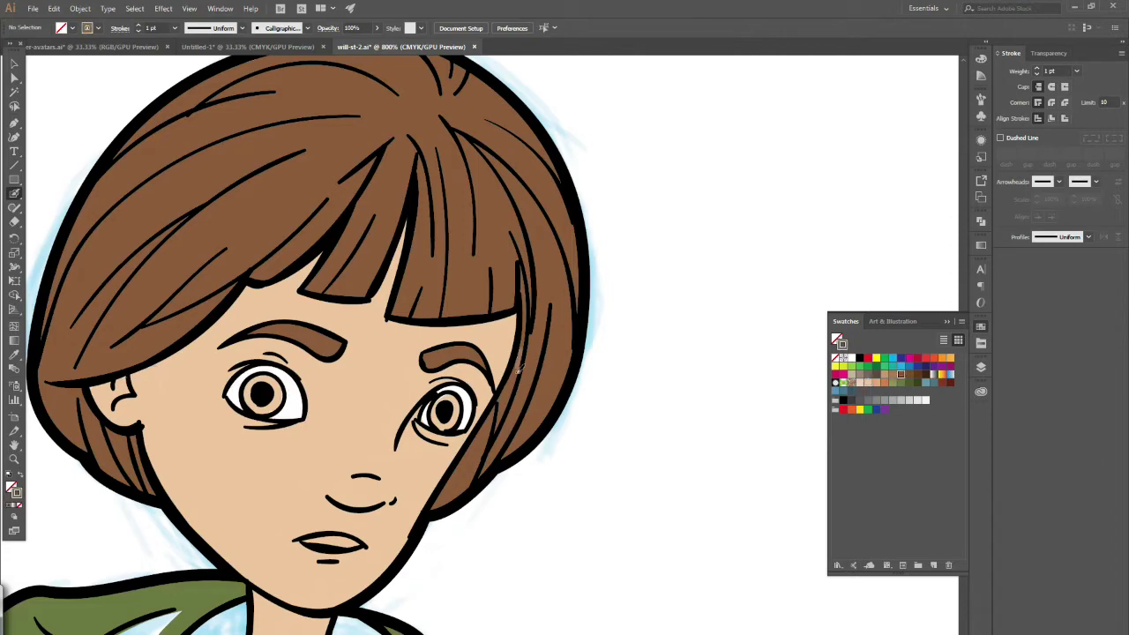
drag(305, 539, 382, 547)
right_click(665, 527)
Step: Paint the irises of both eyes dark brown
click(917, 374)
mouse_move(433, 409)
mouse_down()
mouse_move(453, 425)
mouse_move(439, 397)
mouse_up()
mouse_move(254, 379)
mouse_down()
mouse_move(250, 404)
mouse_move(271, 376)
mouse_up()
Step: Paint the visible inner lining of the hood in light beige
key(z)
alt+click(493, 463)
alt+click(517, 497)
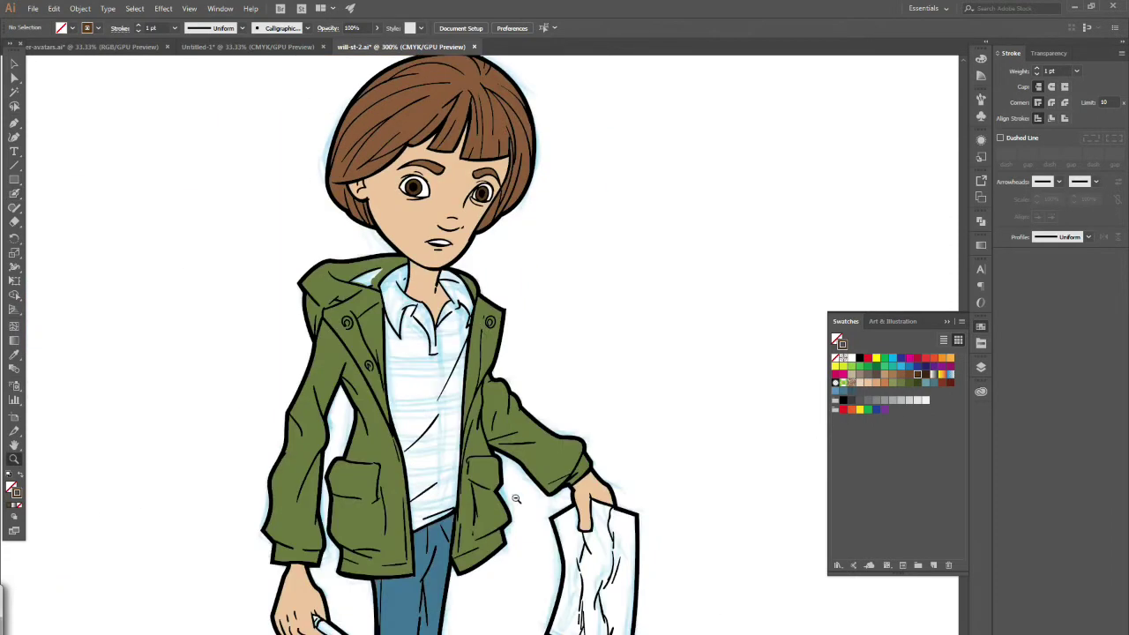
click(852, 375)
double_click(428, 313)
key(shift+b)
mouse_move(402, 317)
mouse_down()
mouse_move(429, 318)
mouse_move(479, 285)
mouse_move(450, 314)
mouse_move(454, 292)
mouse_move(433, 310)
mouse_up()
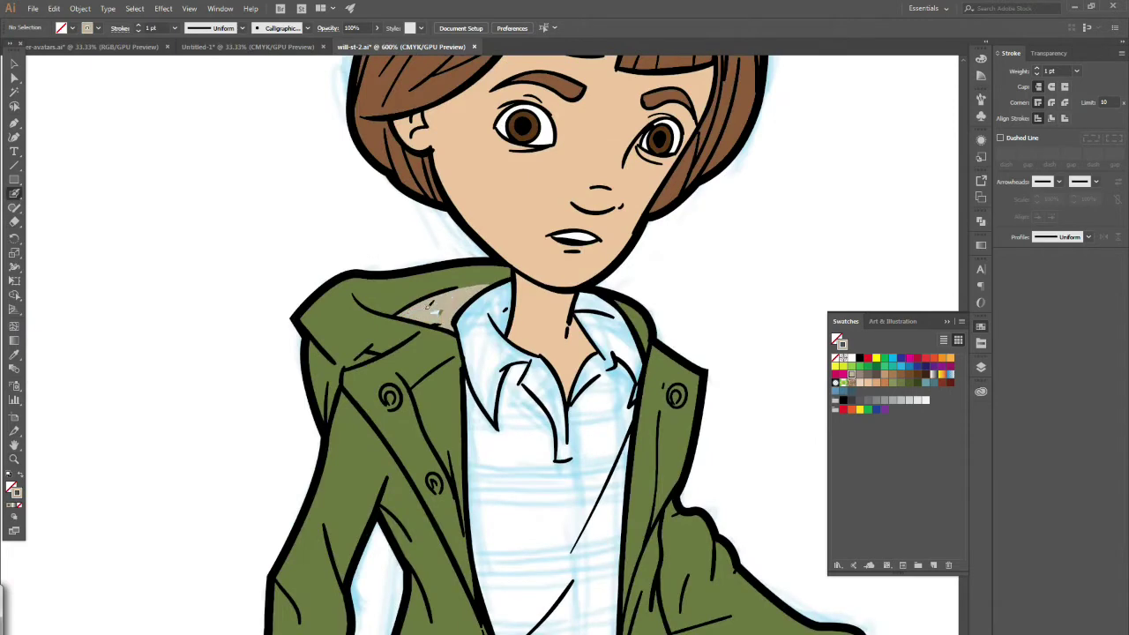
Step: Change the hood lining's fill to a slightly greyer, less saturated beige
click(14, 65)
click(445, 316)
double_click(12, 488)
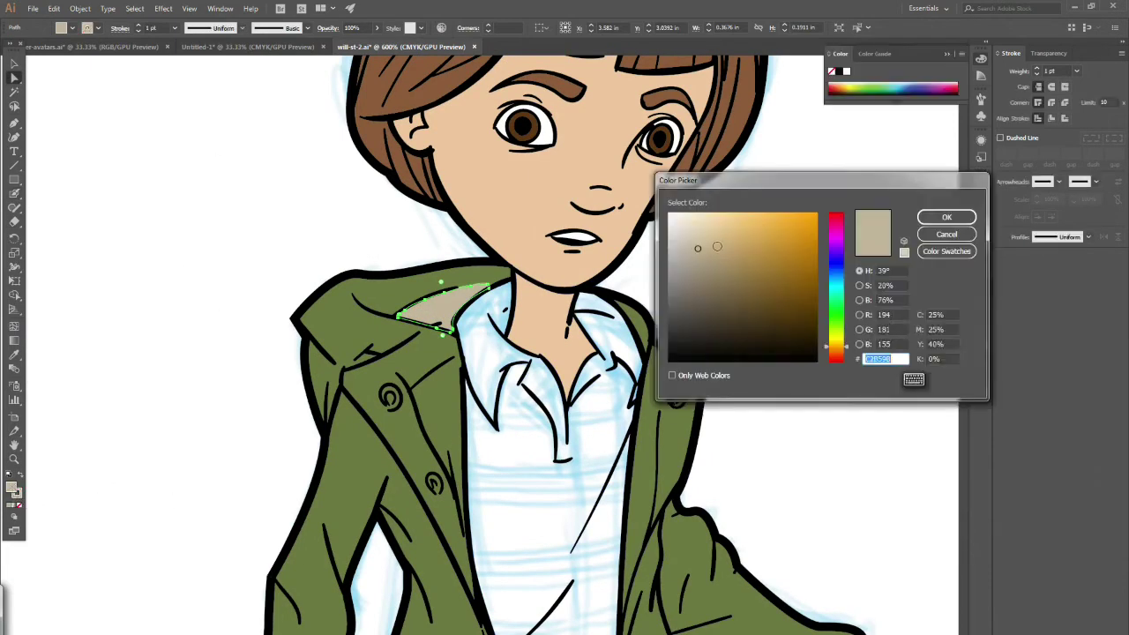
click(699, 254)
click(947, 217)
click(769, 391)
Step: Paint the barrel of the marker in the hanging hand grey and its tip and end dark grey
key(z)
alt+click(538, 494)
alt+click(521, 536)
double_click(414, 379)
click(980, 326)
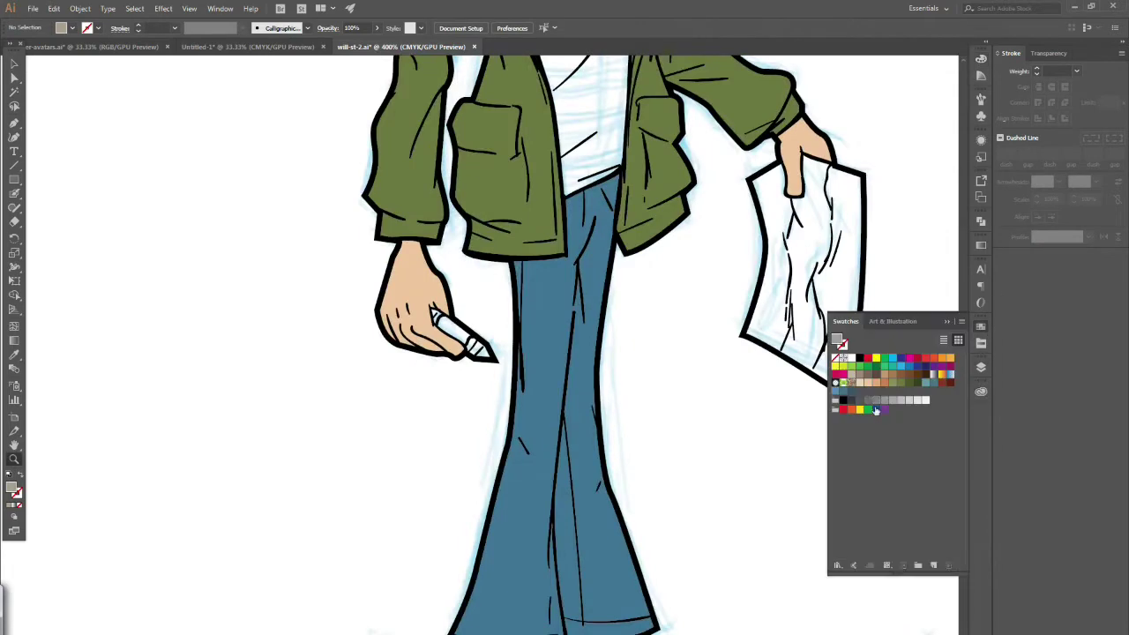
click(877, 401)
click(15, 193)
drag(440, 317, 475, 342)
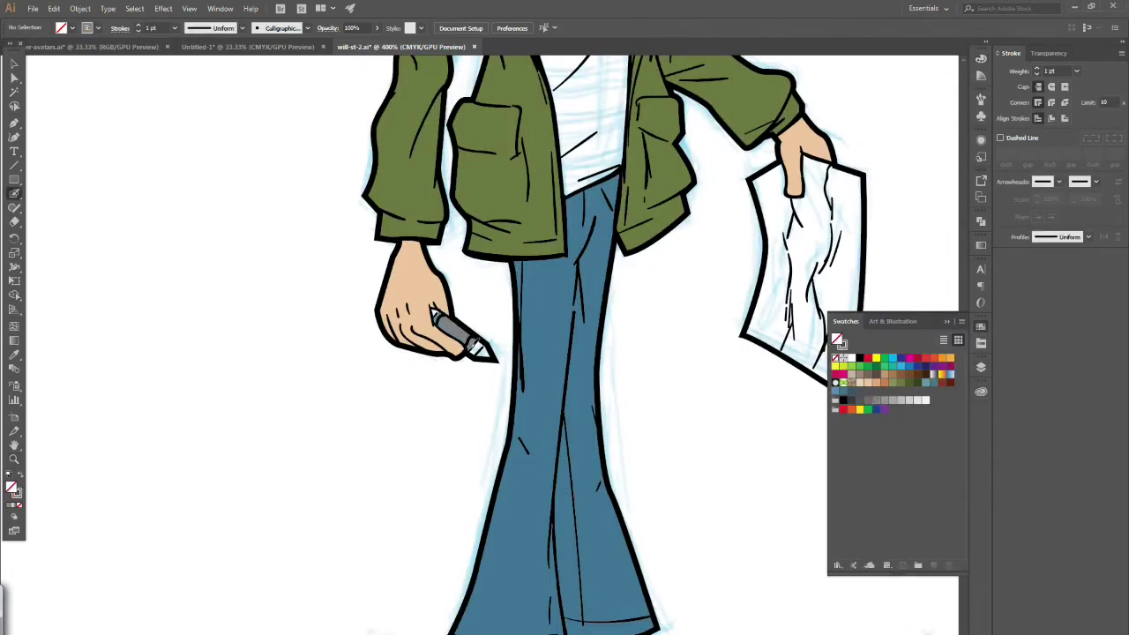
click(851, 400)
click(21, 476)
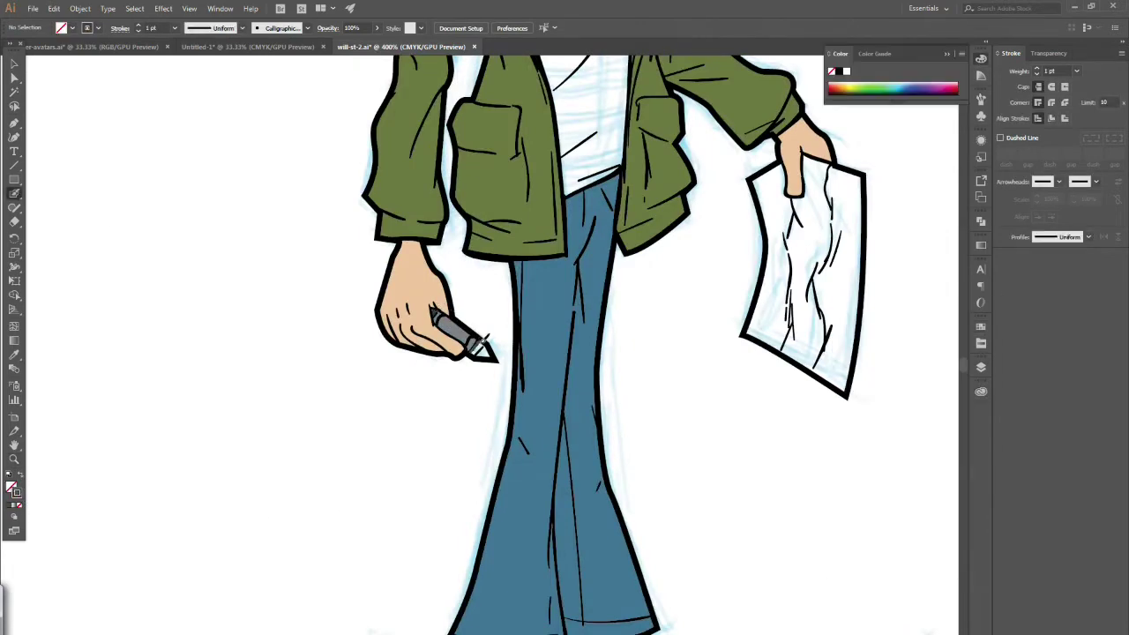
Step: Paint the uppers of both shoes dark grey, leaving out the laces and soles
scroll(535, 410, down, 5)
click(981, 343)
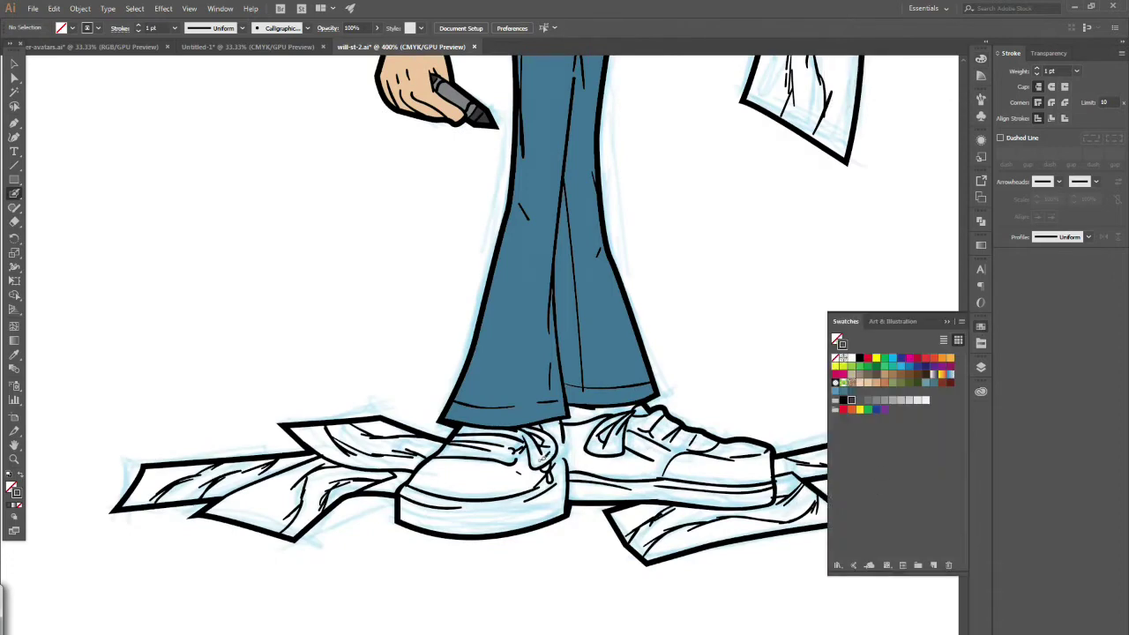
mouse_move(539, 463)
mouse_down()
mouse_move(552, 425)
mouse_move(415, 485)
mouse_move(423, 463)
mouse_move(520, 461)
mouse_up()
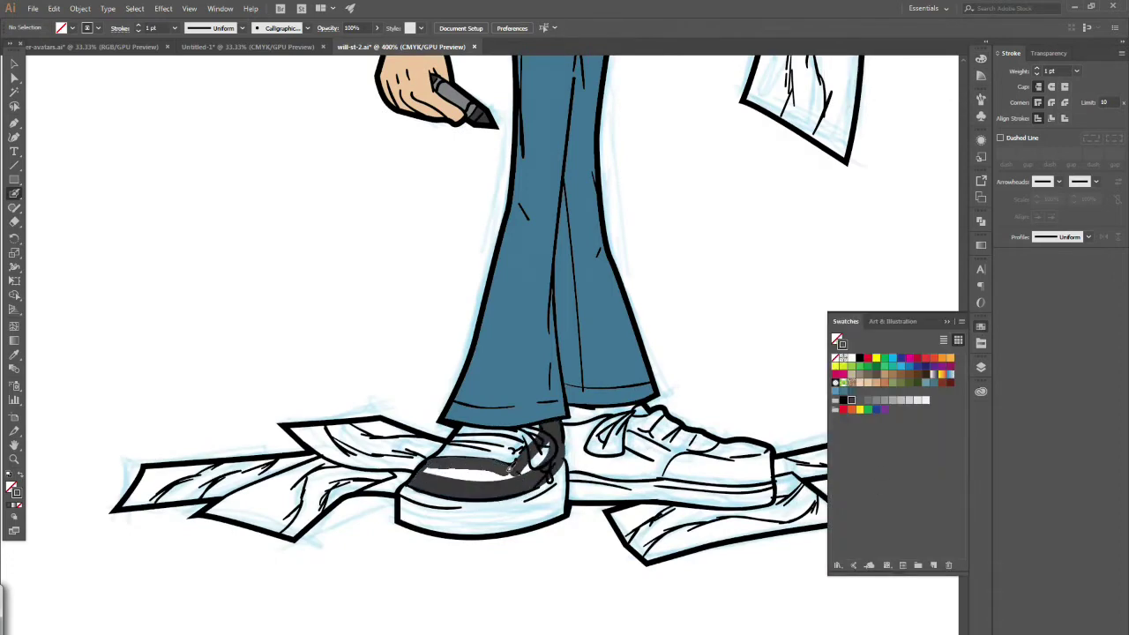
mouse_move(428, 472)
mouse_down()
mouse_move(582, 418)
mouse_move(627, 472)
mouse_move(767, 471)
mouse_move(617, 437)
mouse_move(653, 456)
mouse_up()
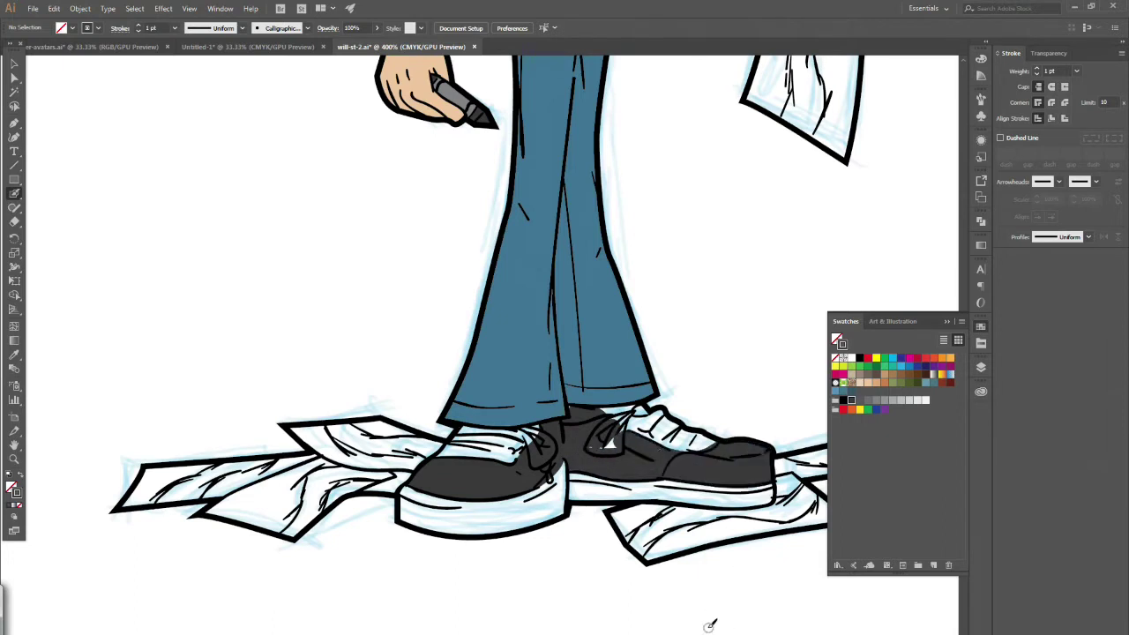
mouse_move(678, 445)
mouse_down()
mouse_move(639, 428)
mouse_move(684, 451)
mouse_up()
Step: Paint the laces and bows of both shoes light grey
click(917, 400)
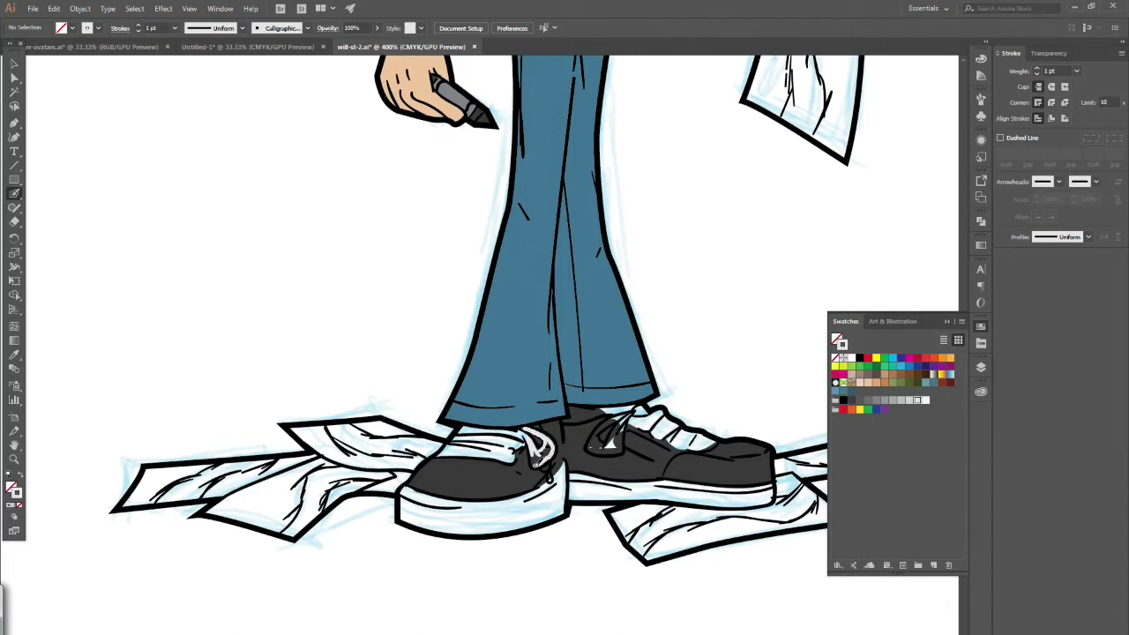
drag(539, 445, 534, 462)
mouse_move(623, 414)
mouse_down()
mouse_move(596, 445)
mouse_move(646, 418)
mouse_up()
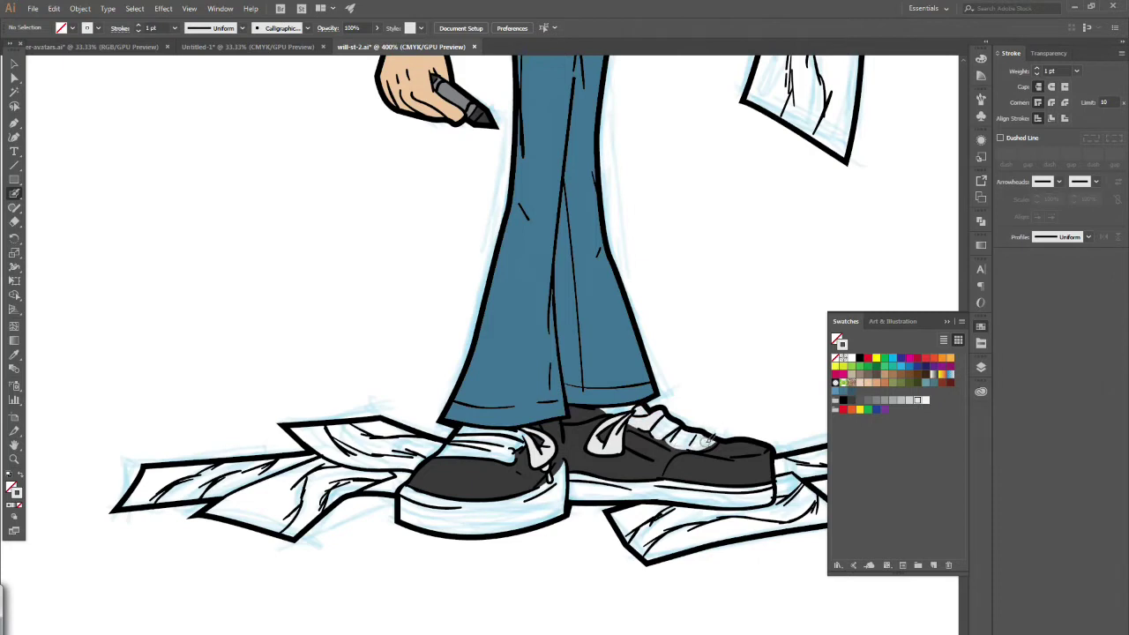
drag(706, 440, 708, 437)
mouse_move(518, 431)
mouse_down()
mouse_move(462, 442)
mouse_move(536, 444)
mouse_move(505, 448)
mouse_up()
Step: Paint the soles of both shoes light grey
mouse_move(558, 473)
mouse_down()
mouse_move(405, 490)
mouse_move(443, 523)
mouse_move(447, 498)
mouse_move(404, 501)
mouse_move(547, 513)
mouse_move(413, 503)
mouse_up()
drag(411, 490, 447, 496)
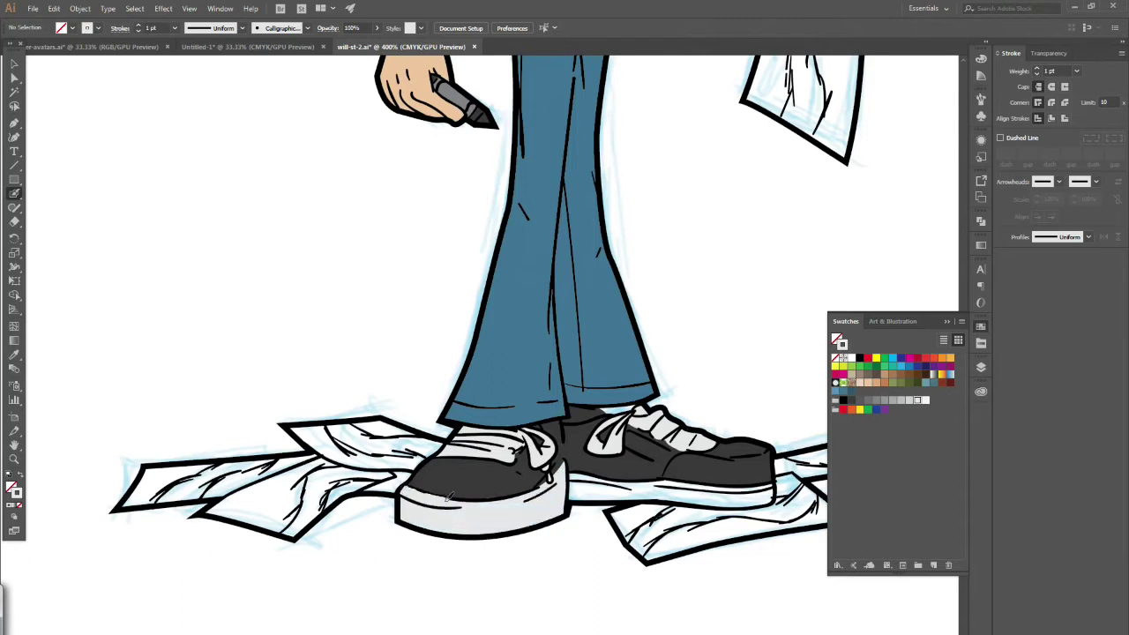
mouse_move(594, 475)
mouse_down()
mouse_move(750, 491)
mouse_move(617, 499)
mouse_move(723, 494)
mouse_move(670, 494)
mouse_up()
Step: Try a dark grey touch-up at the ankle opening of the rear shoe and undo the last two edits
click(626, 438)
drag(617, 412, 641, 405)
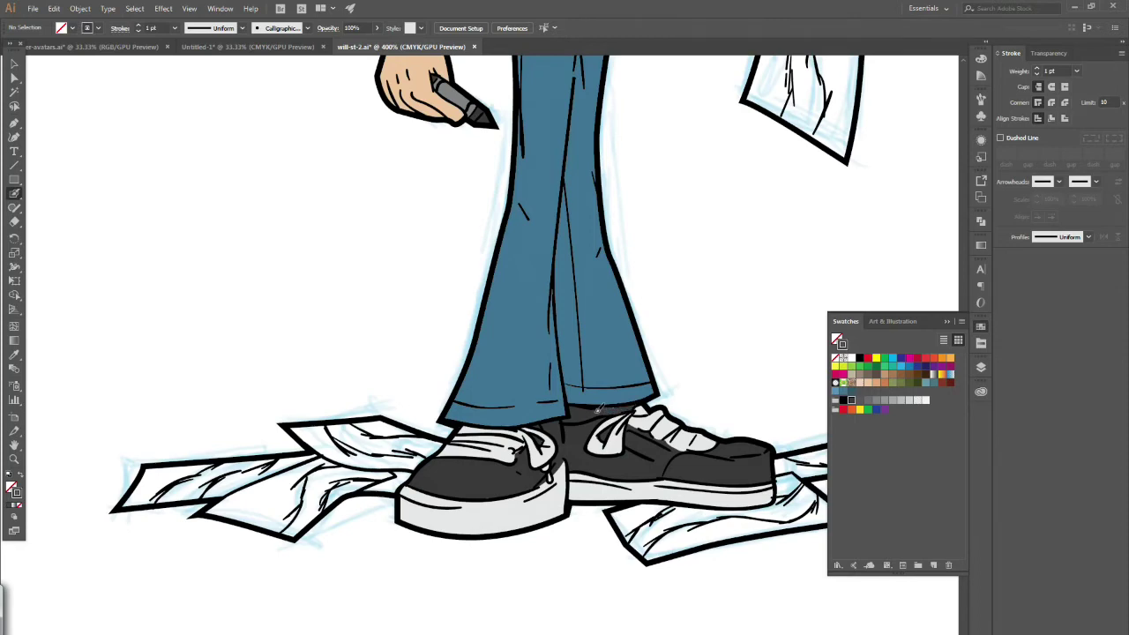
click(54, 9)
click(61, 23)
click(54, 8)
click(61, 23)
Step: Set the stroke colour to the trousers' blue and save the document
key(x)
click(851, 399)
click(843, 391)
key(z)
alt+click(765, 401)
alt+click(556, 258)
alt+click(520, 253)
key(ctrl+s)
Step: Paint six dark grey horizontal stripes across the shirt from below the collar to the hem
click(432, 330)
click(432, 331)
click(432, 330)
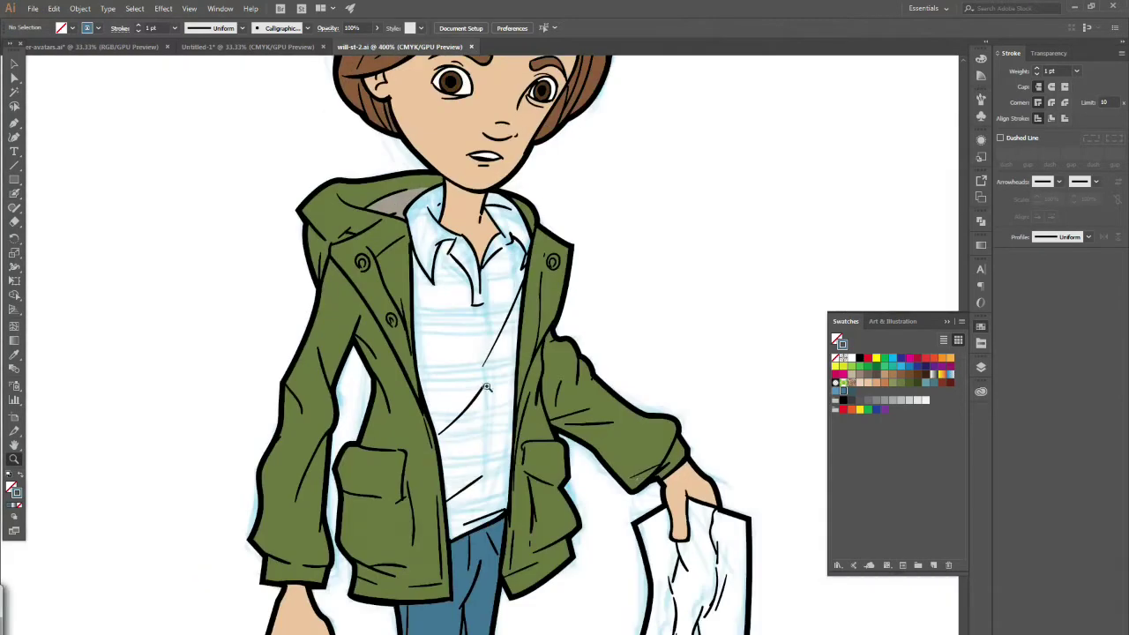
click(850, 400)
click(14, 193)
drag(412, 279, 524, 278)
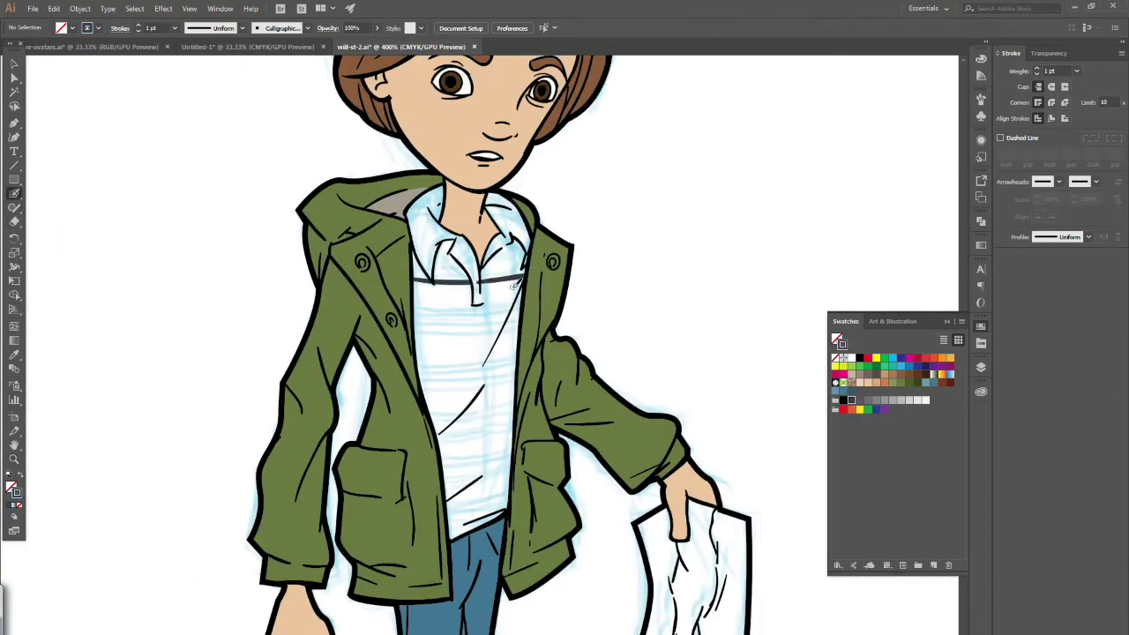
drag(412, 316, 529, 311)
drag(419, 371, 518, 357)
drag(429, 417, 517, 401)
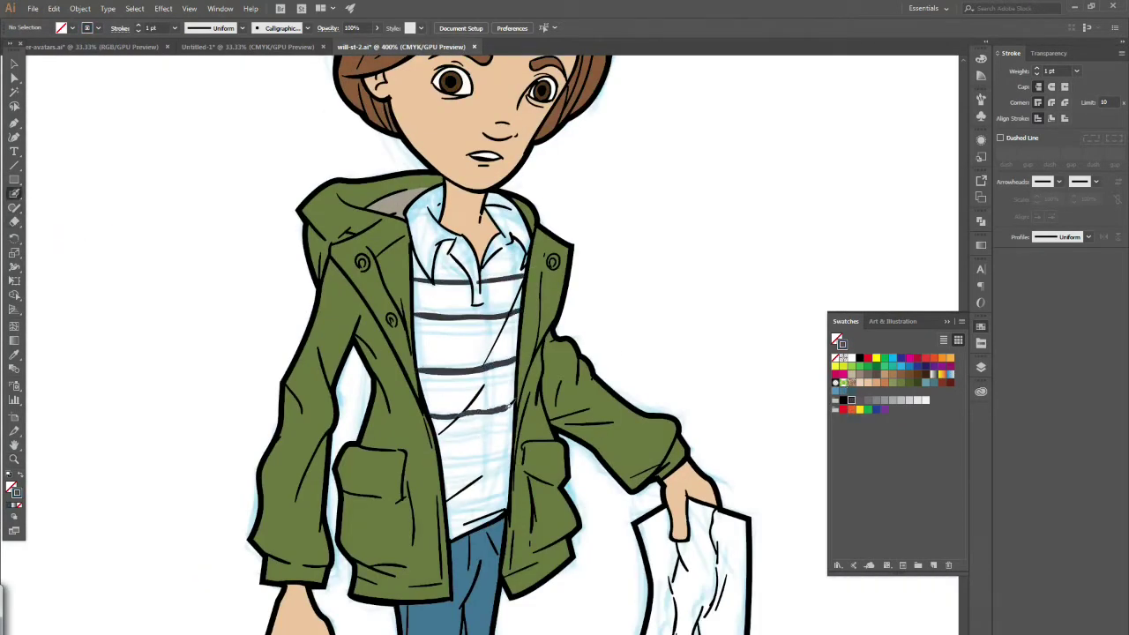
drag(438, 462, 511, 450)
drag(445, 507, 511, 479)
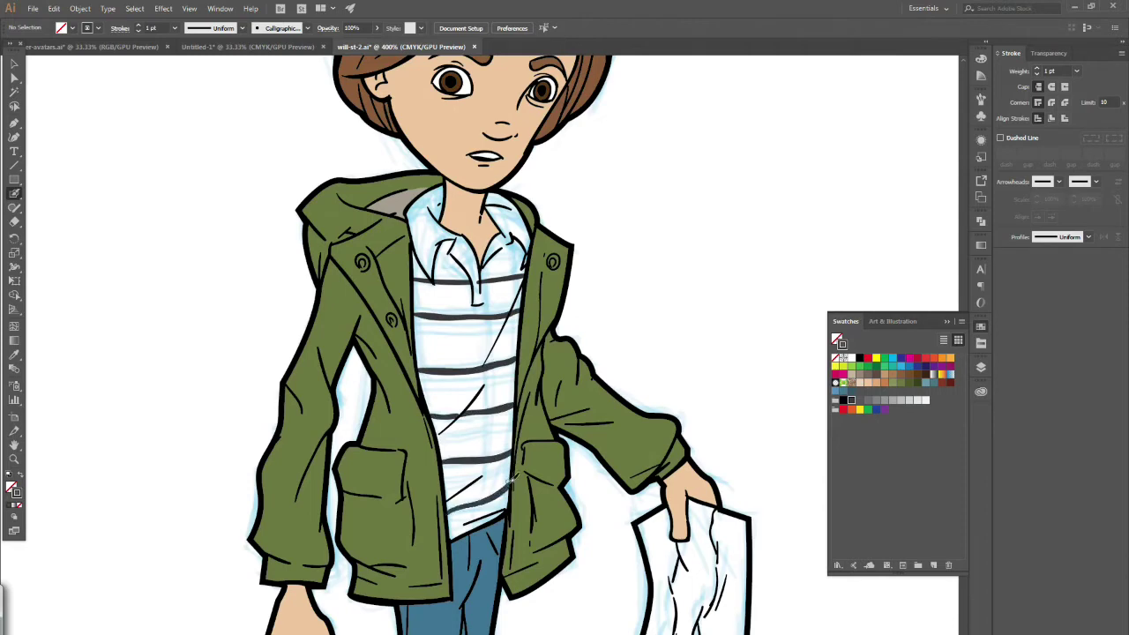
Step: Paint a tan stripe directly beneath each dark grey stripe on the shirt
click(884, 381)
drag(412, 284, 483, 282)
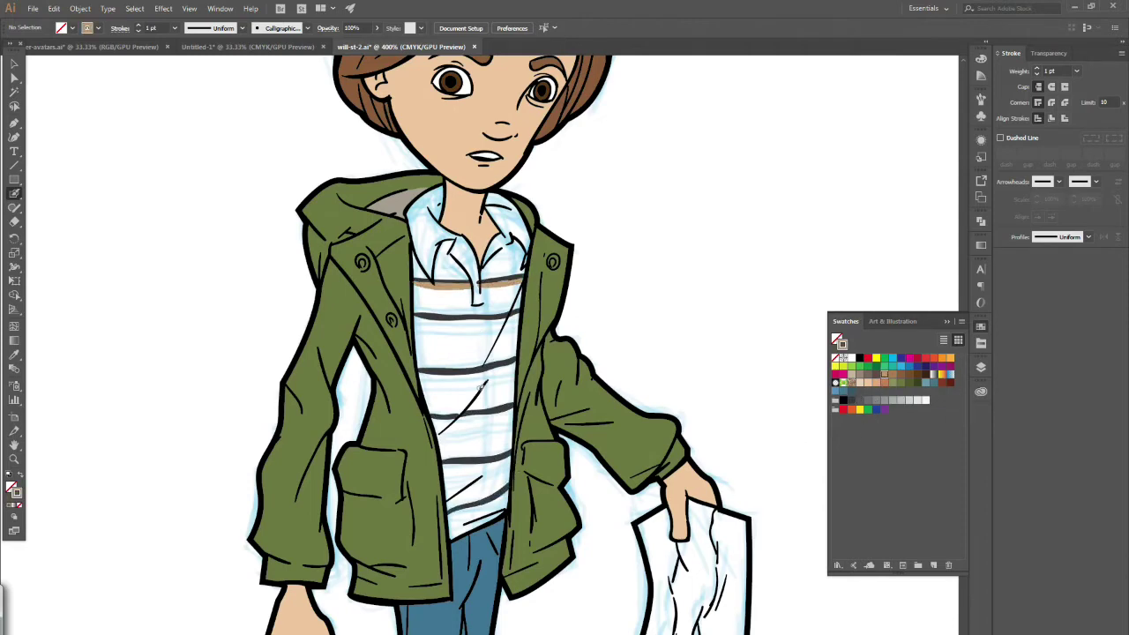
drag(439, 318, 515, 315)
drag(419, 372, 515, 361)
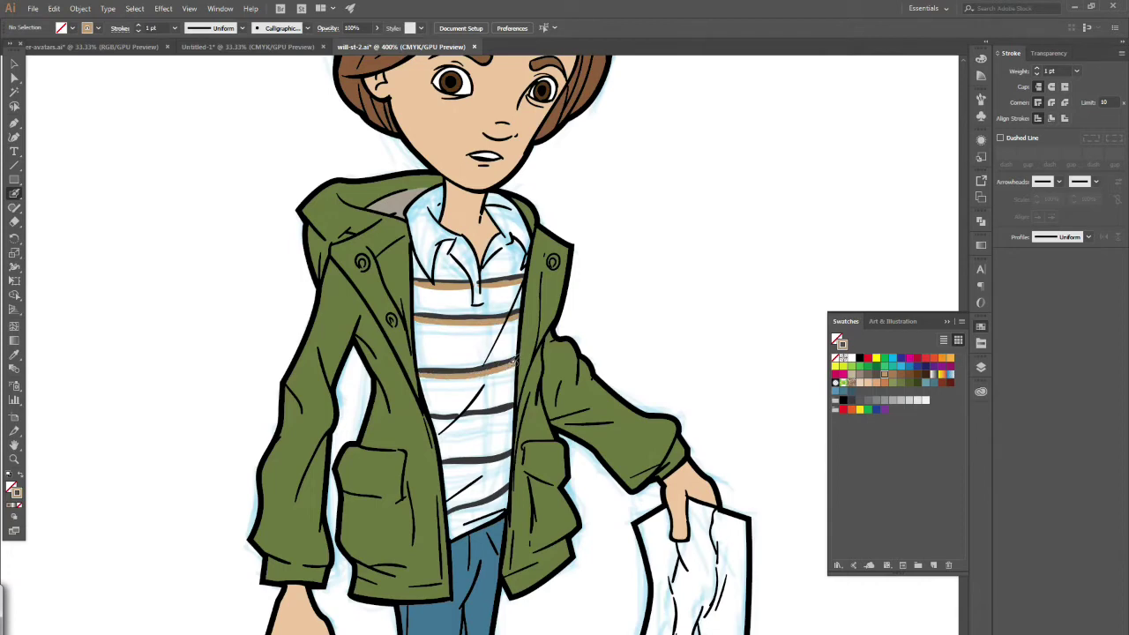
drag(449, 416, 515, 411)
drag(439, 465, 511, 460)
drag(450, 508, 503, 496)
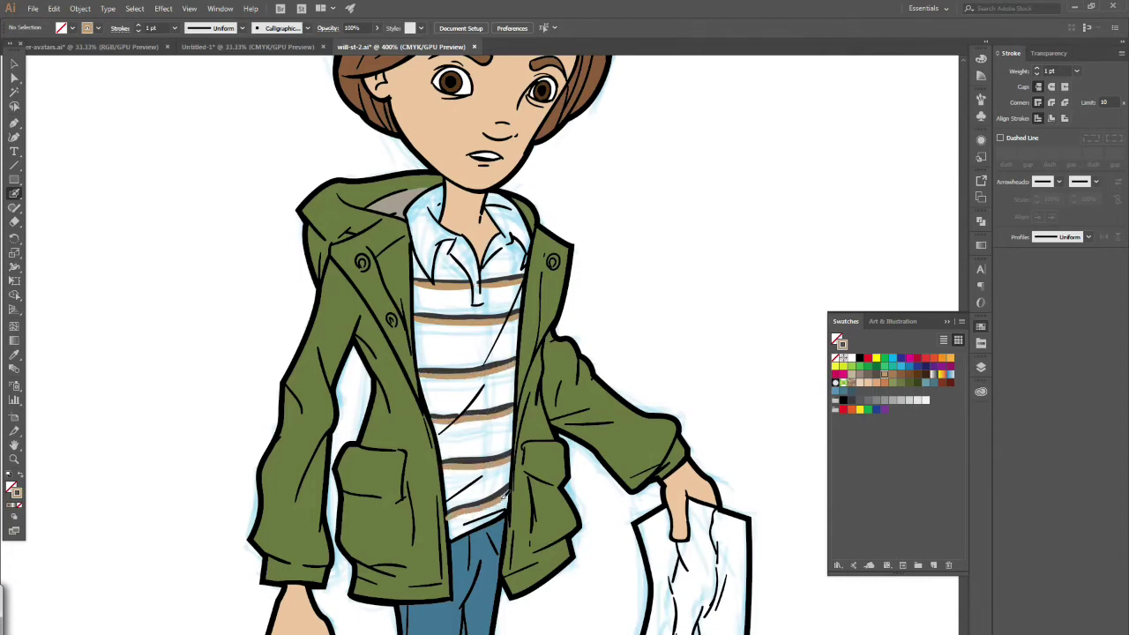
Step: Paint a dark red stripe beneath each tan stripe and add short red and tan stripes beside the collar
click(942, 381)
drag(412, 286, 520, 283)
drag(415, 321, 527, 316)
drag(416, 379, 515, 368)
drag(432, 424, 515, 410)
drag(440, 467, 512, 460)
drag(448, 511, 508, 499)
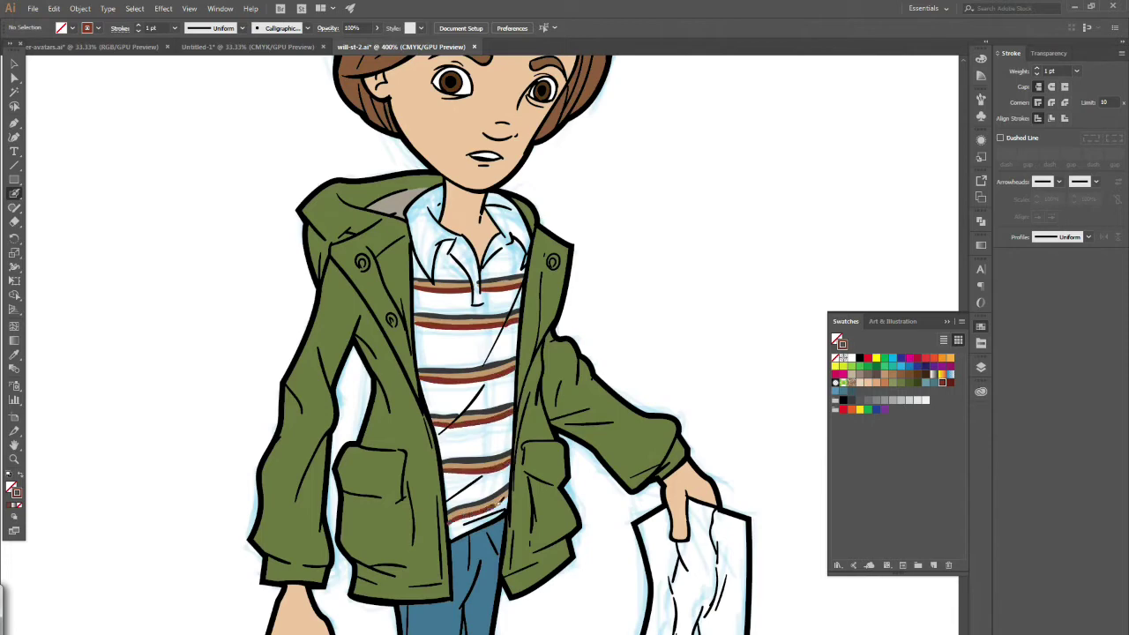
click(884, 376)
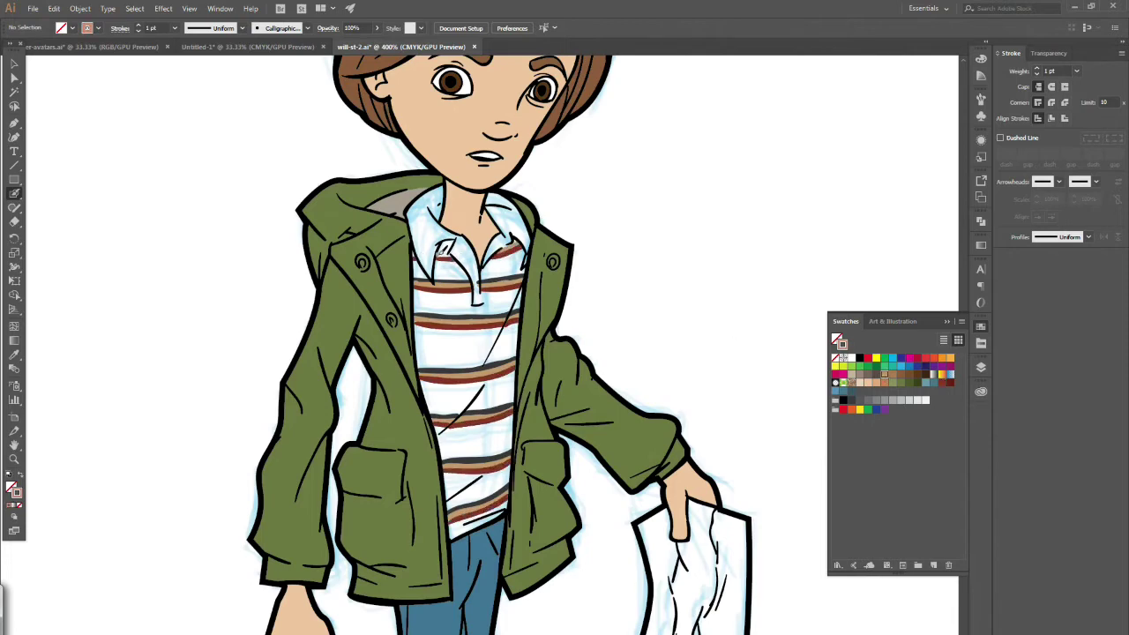
Step: Paint a teal stripe beneath each dark red stripe on the shirt
click(934, 382)
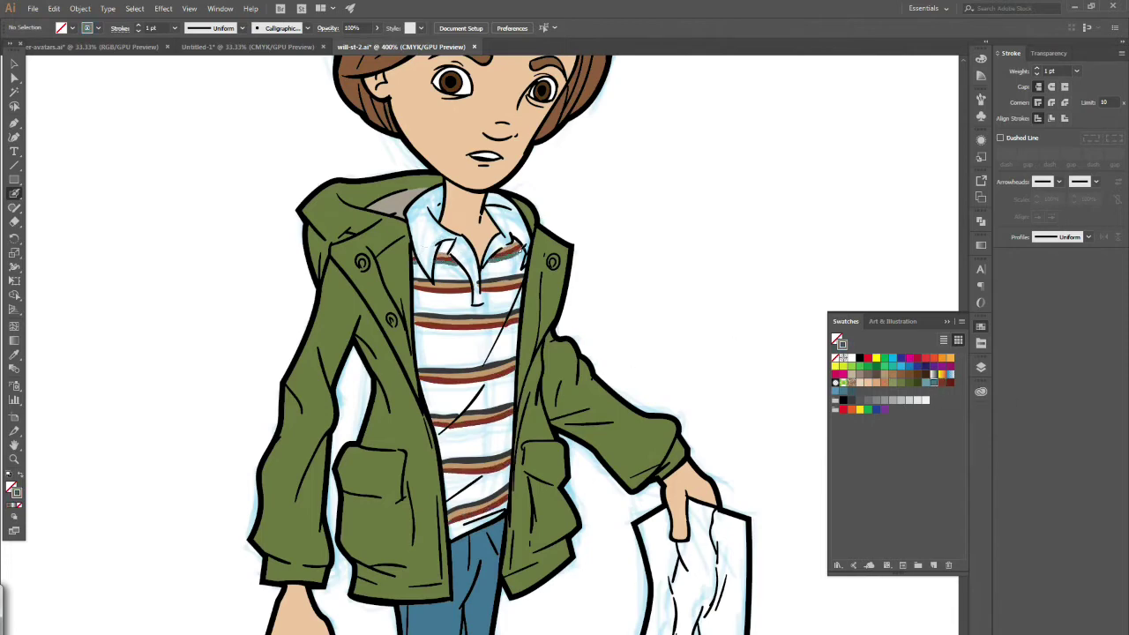
drag(414, 291, 522, 289)
scroll(430, 330, right, 2)
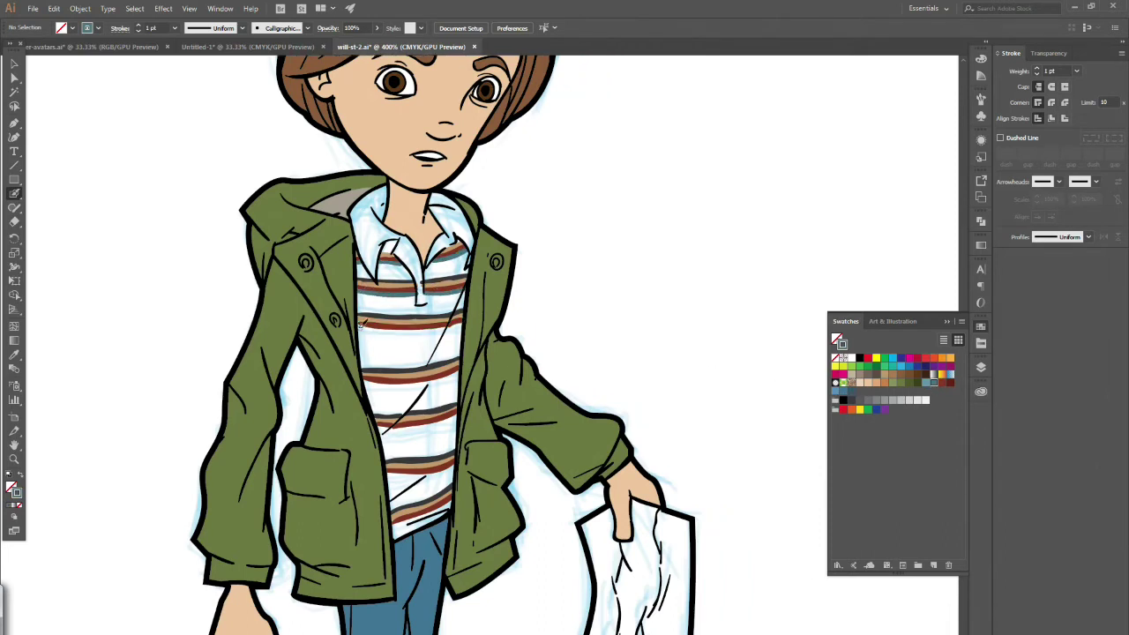
drag(358, 327, 456, 325)
drag(366, 383, 443, 377)
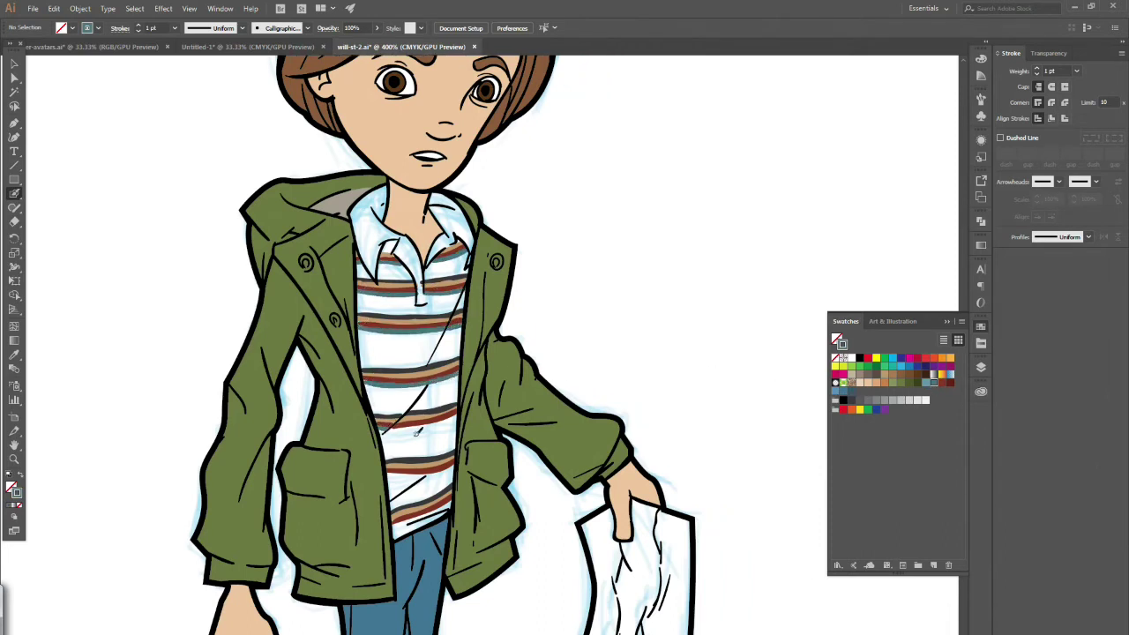
drag(386, 430, 454, 421)
drag(389, 475, 455, 464)
drag(394, 527, 449, 505)
Step: Paint short dark red, tan, dark grey and teal stripe segments around the shirt's collar opening
click(941, 382)
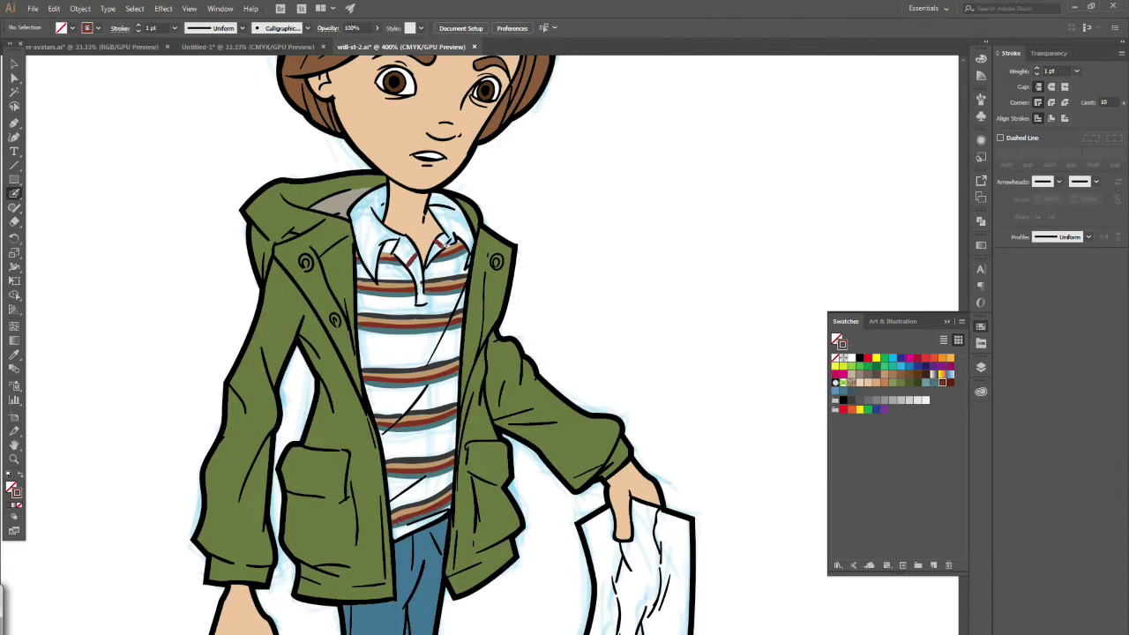
click(883, 376)
drag(411, 254, 418, 246)
click(851, 400)
click(934, 382)
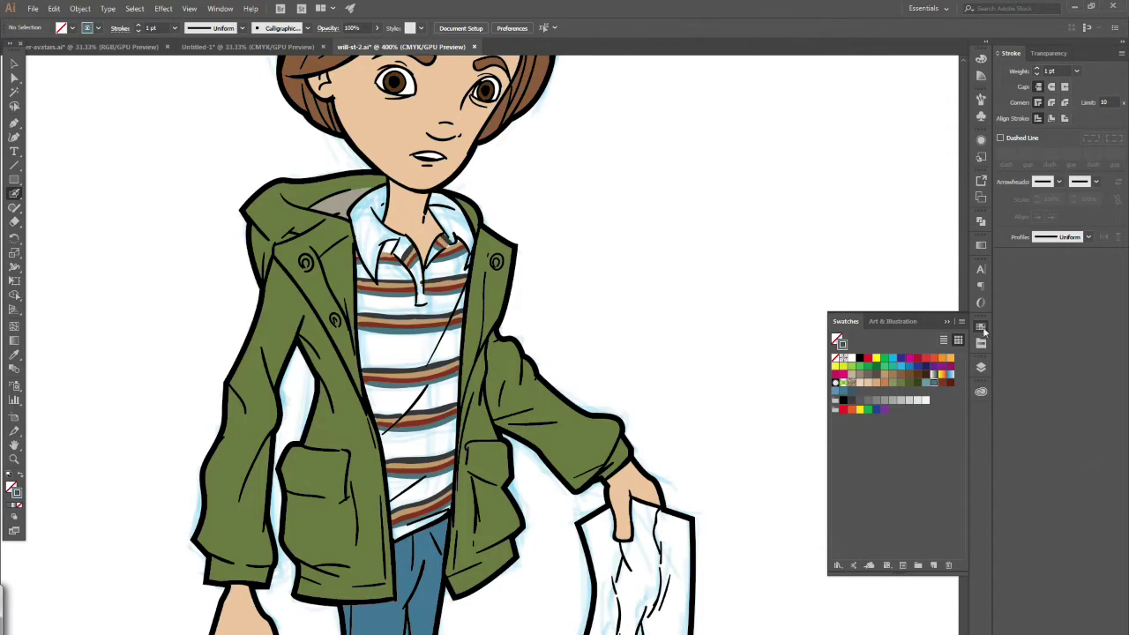
Step: Paint the shirt beige behind the stripes, covering the collar, placket and the full torso down to the hem
click(852, 374)
drag(354, 217, 374, 273)
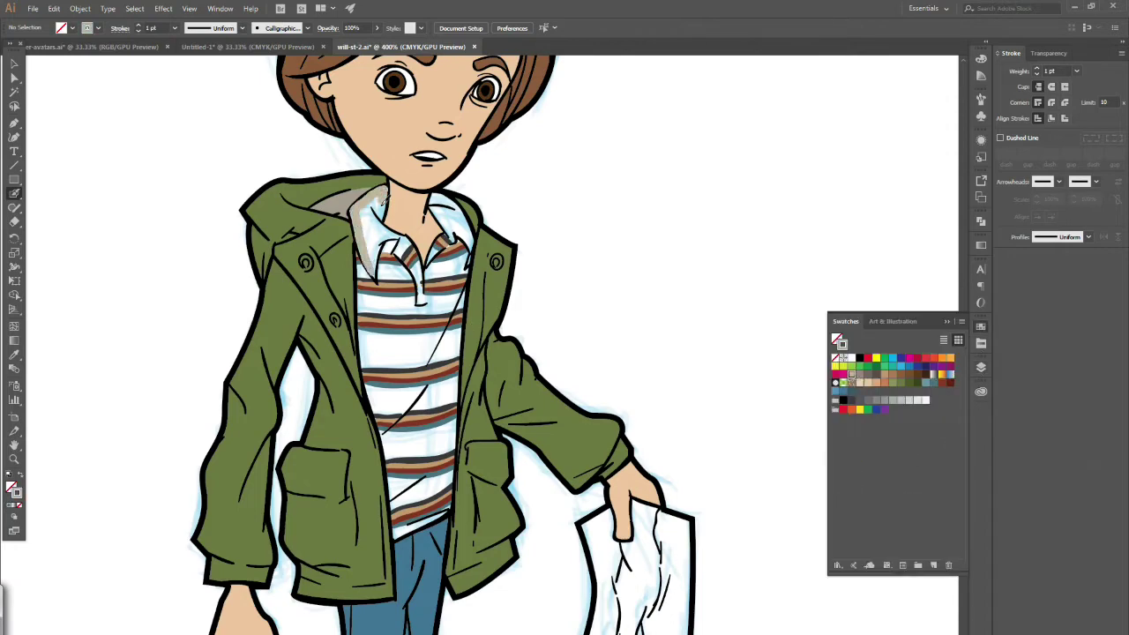
drag(382, 189, 377, 261)
mouse_move(377, 221)
mouse_down()
mouse_move(407, 247)
mouse_move(421, 302)
mouse_up()
mouse_move(441, 207)
mouse_down()
mouse_move(465, 269)
mouse_move(458, 480)
mouse_move(394, 536)
mouse_up()
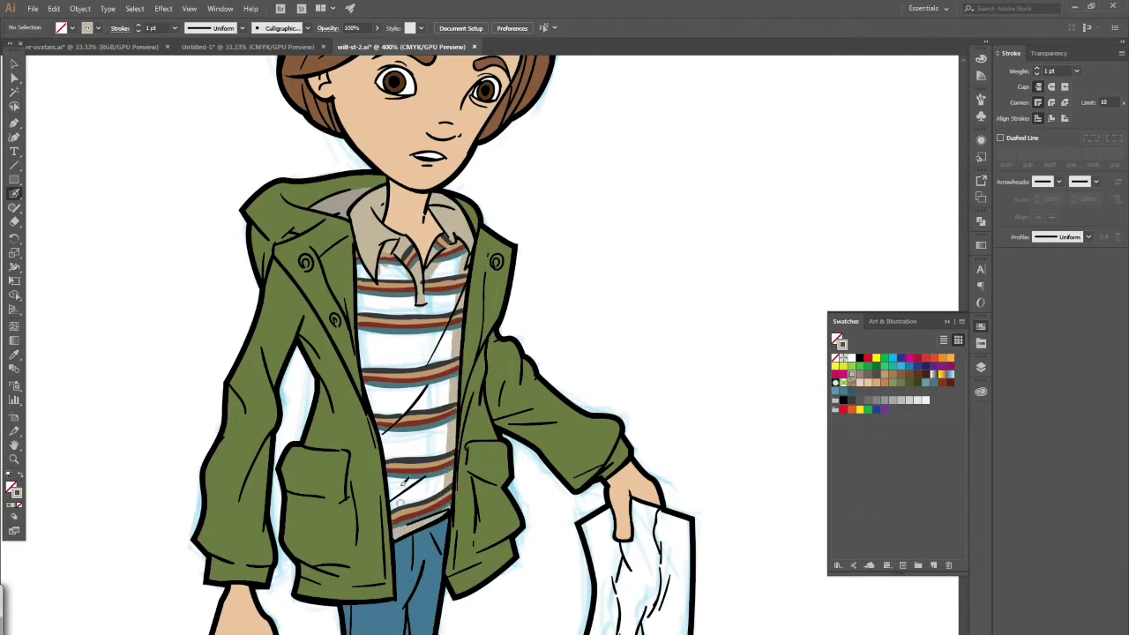
mouse_move(357, 250)
mouse_down()
mouse_move(399, 524)
mouse_move(425, 429)
mouse_move(405, 381)
mouse_up()
Step: Paint both sides of the shirt collar dark taupe on the "color" layer and save the file
click(980, 367)
click(892, 404)
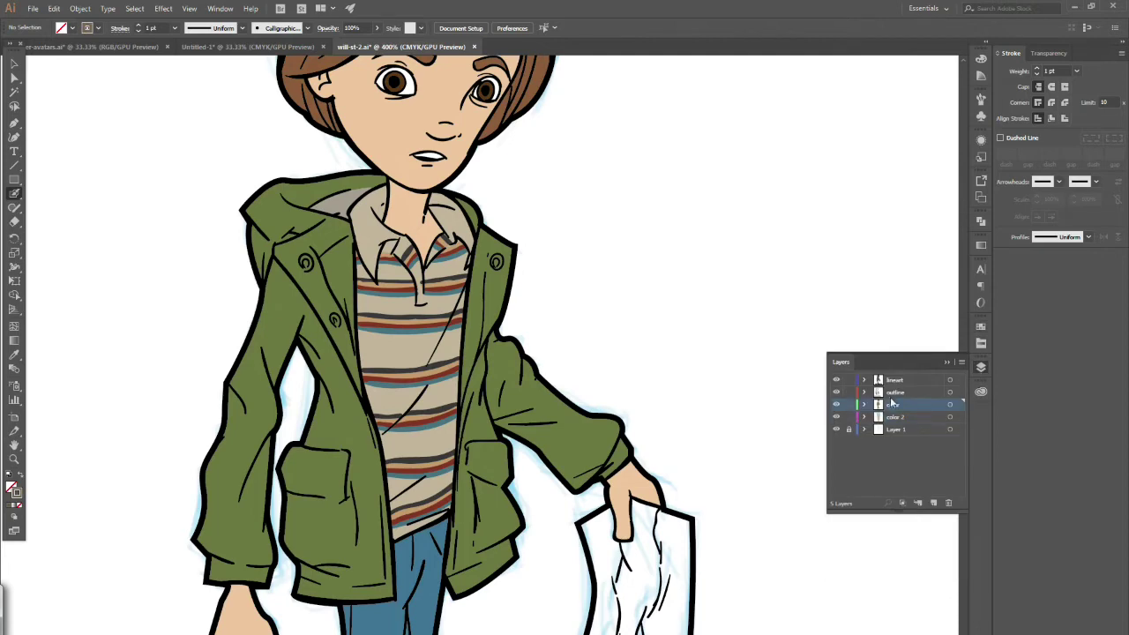
mouse_move(380, 217)
mouse_down()
mouse_move(356, 210)
mouse_move(369, 261)
mouse_move(377, 219)
mouse_move(382, 234)
mouse_up()
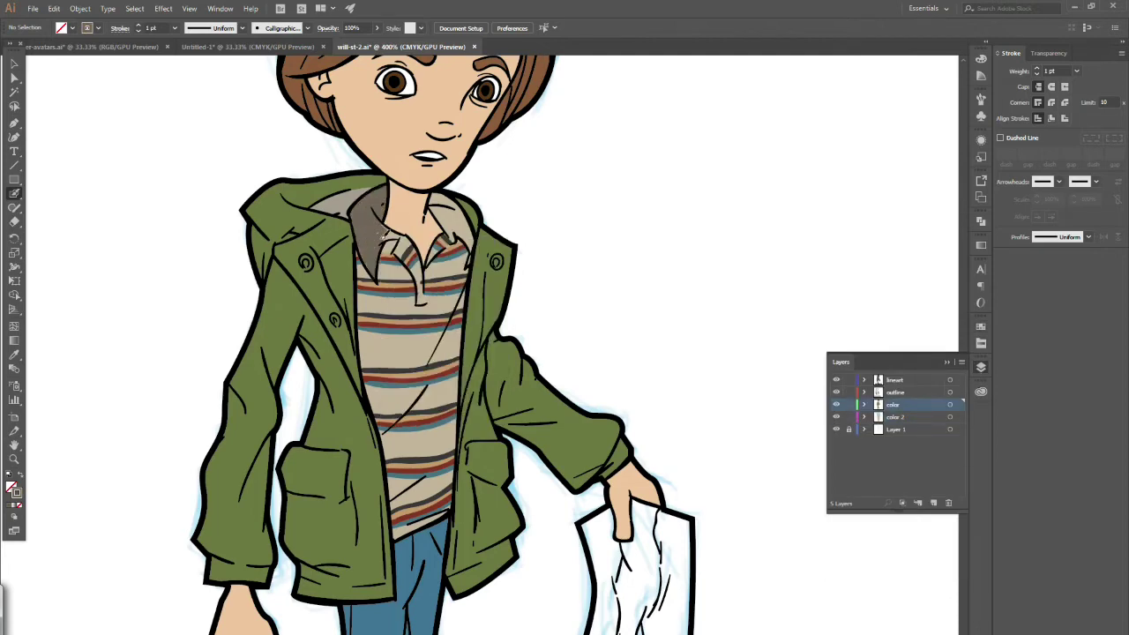
mouse_move(449, 236)
mouse_down()
mouse_move(464, 216)
mouse_move(471, 255)
mouse_up()
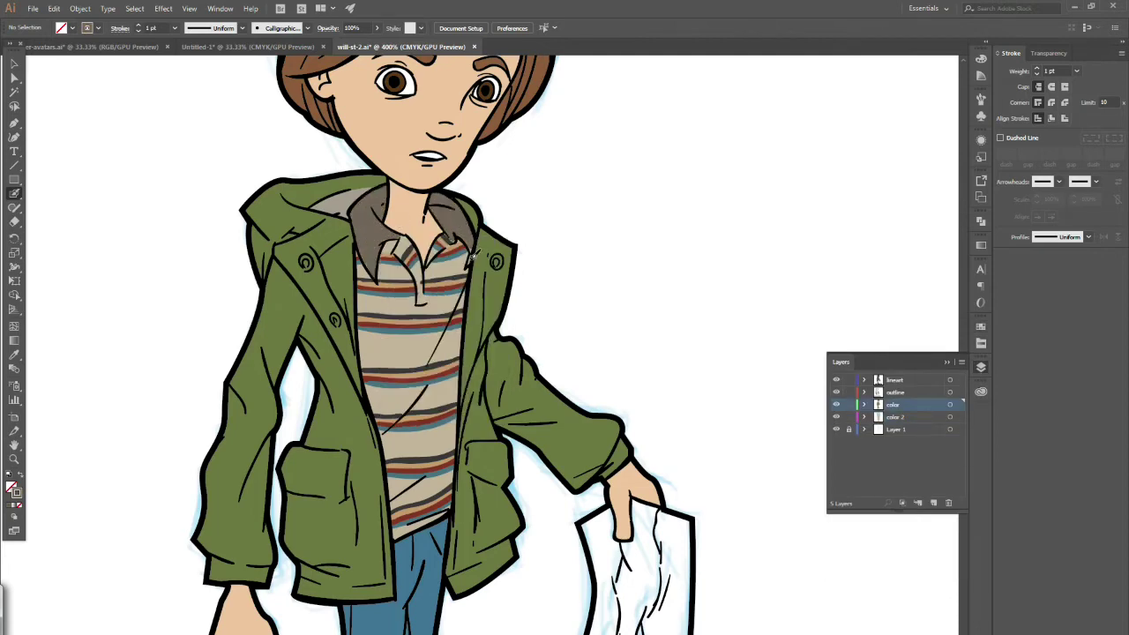
click(32, 9)
click(40, 105)
Step: Mix a pale cream stroke colour and paint the sheet of paper held in the character's hand
alt+click(529, 379)
alt+double_click(531, 385)
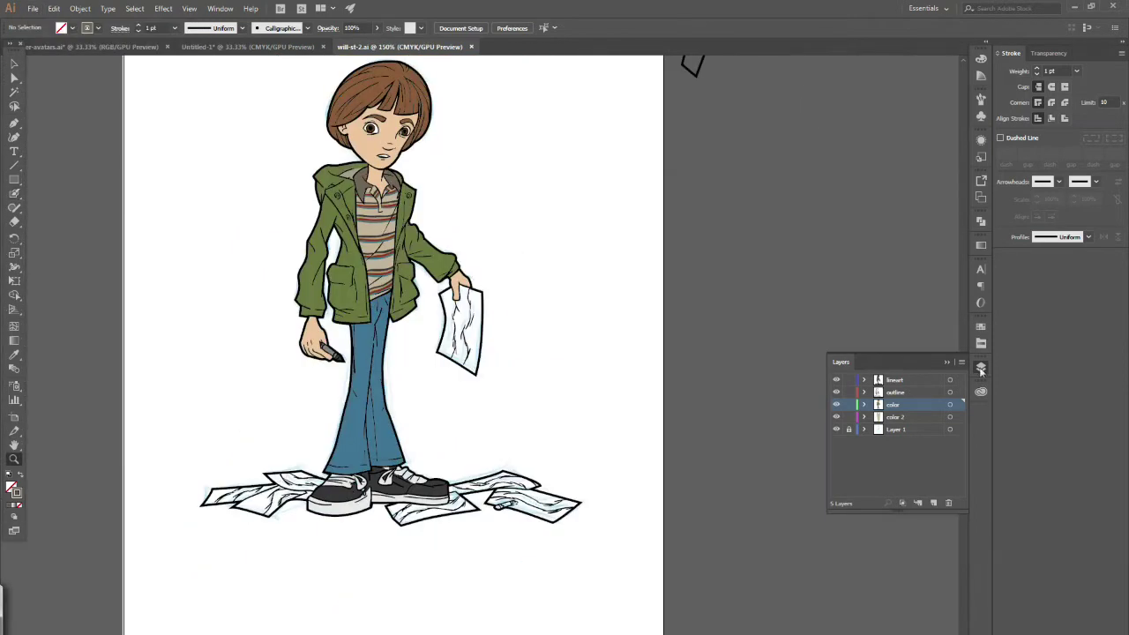
click(981, 326)
click(857, 390)
double_click(843, 343)
click(687, 218)
click(946, 217)
click(478, 314)
click(476, 379)
click(14, 193)
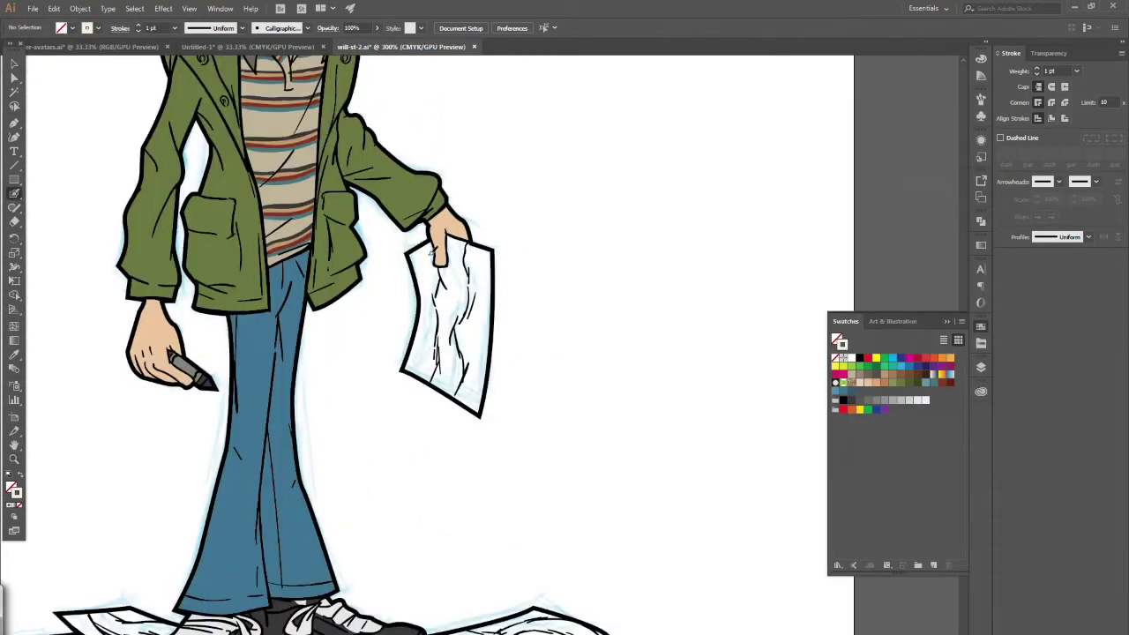
mouse_move(431, 242)
mouse_down()
mouse_move(491, 317)
mouse_move(414, 375)
mouse_up()
mouse_move(460, 250)
mouse_down()
mouse_move(464, 319)
mouse_move(470, 308)
mouse_up()
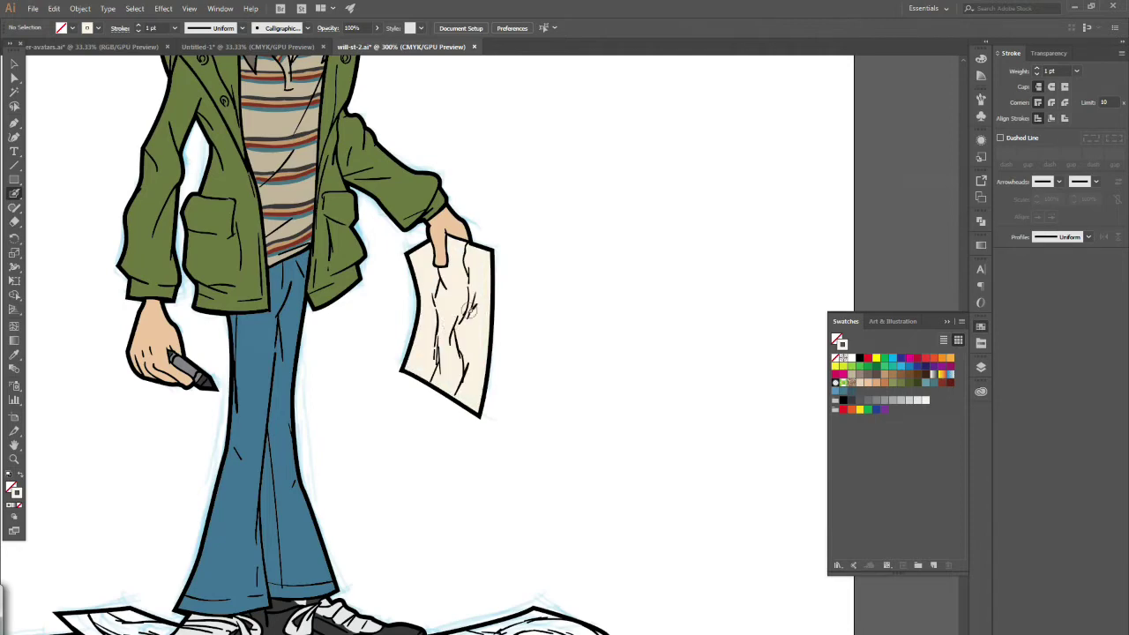
Step: Paint the papers scattered on the floor around both shoes in the same pale cream
click(980, 326)
drag(963, 364, 963, 370)
mouse_move(430, 381)
mouse_down()
mouse_move(439, 389)
mouse_move(594, 369)
mouse_move(538, 392)
mouse_move(685, 408)
mouse_move(609, 423)
mouse_move(564, 415)
mouse_up()
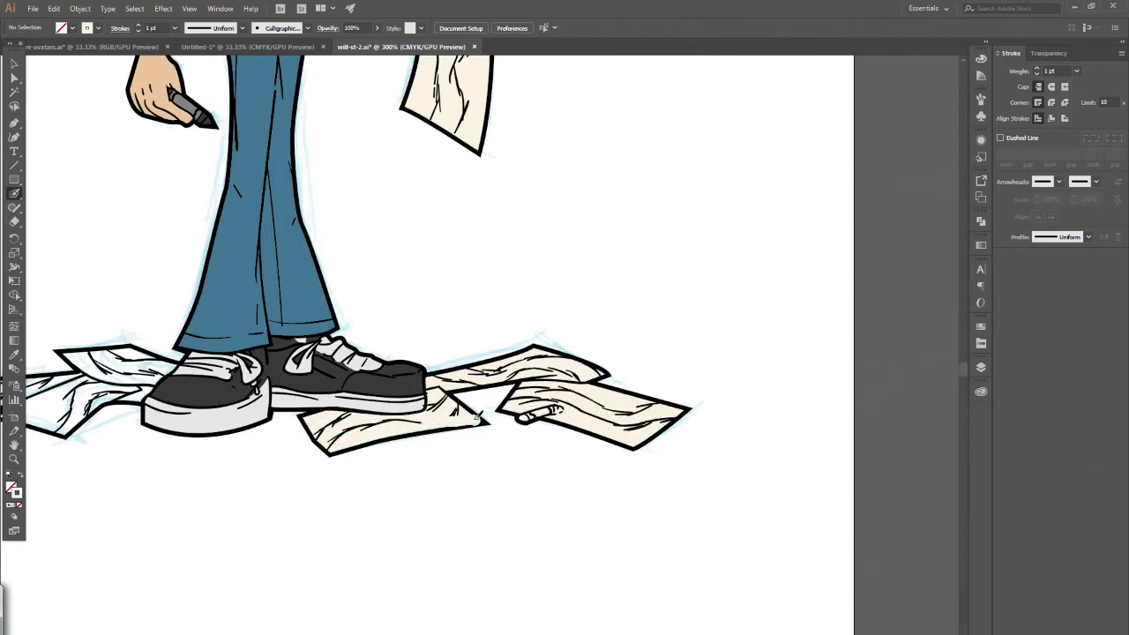
scroll(467, 414, left, 5)
mouse_move(464, 415)
mouse_down()
mouse_move(569, 374)
mouse_move(496, 357)
mouse_move(522, 380)
mouse_up()
mouse_move(412, 389)
mouse_down()
mouse_move(348, 408)
mouse_move(388, 389)
mouse_up()
Step: Paint the small crayon lying on the floor papers crimson, mixing a custom red shade for it
key(z)
alt+click(382, 455)
alt+click(382, 455)
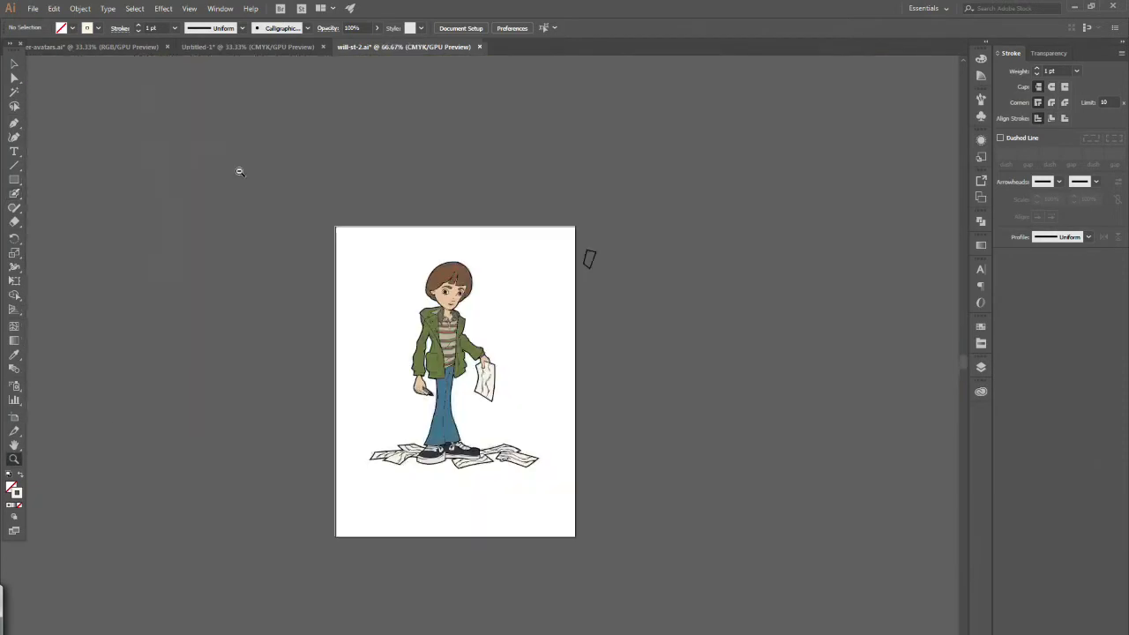
click(509, 476)
click(564, 529)
click(521, 335)
click(980, 327)
click(917, 359)
key(shift+b)
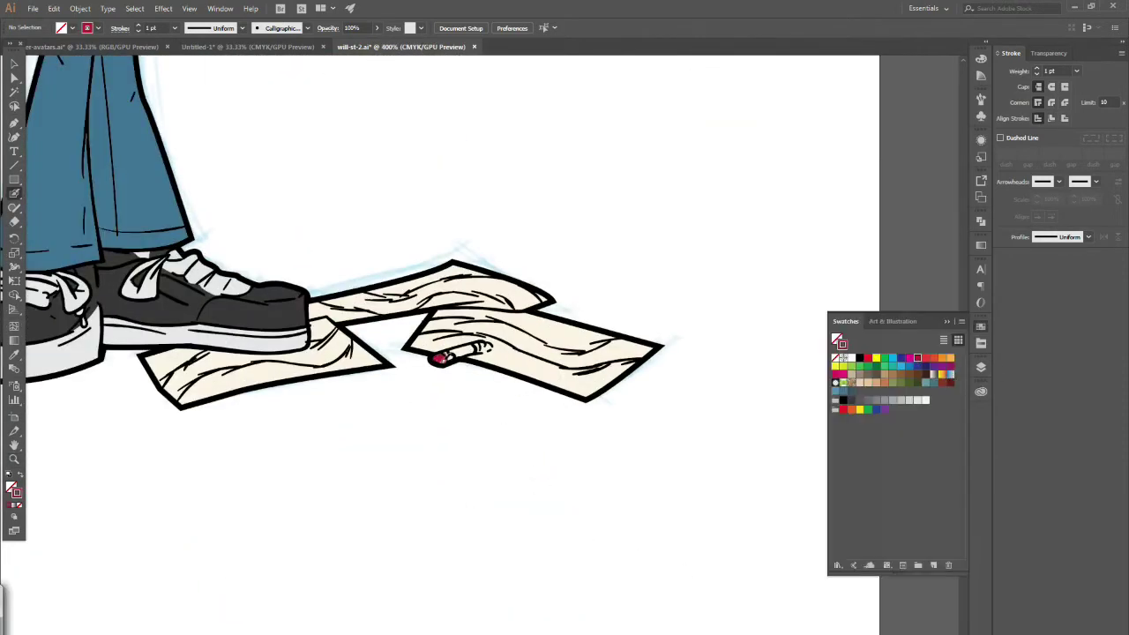
double_click(17, 494)
click(776, 242)
click(940, 220)
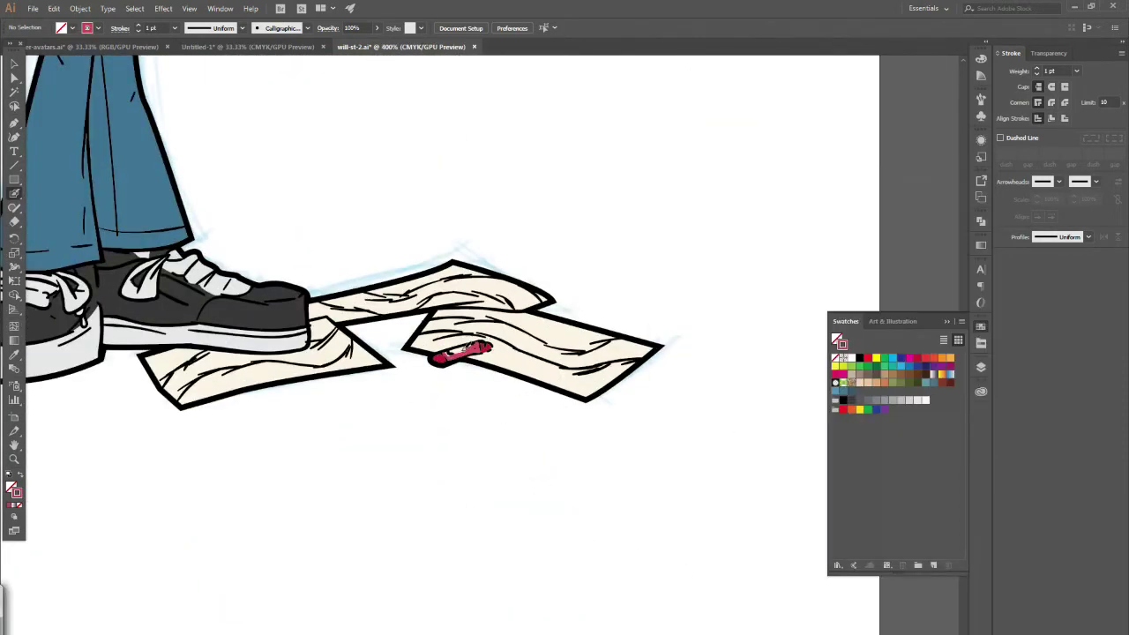
Step: Paint a broad light tan highlight over the crown of the hair, from the side above the ear to the parting
double_click(15, 460)
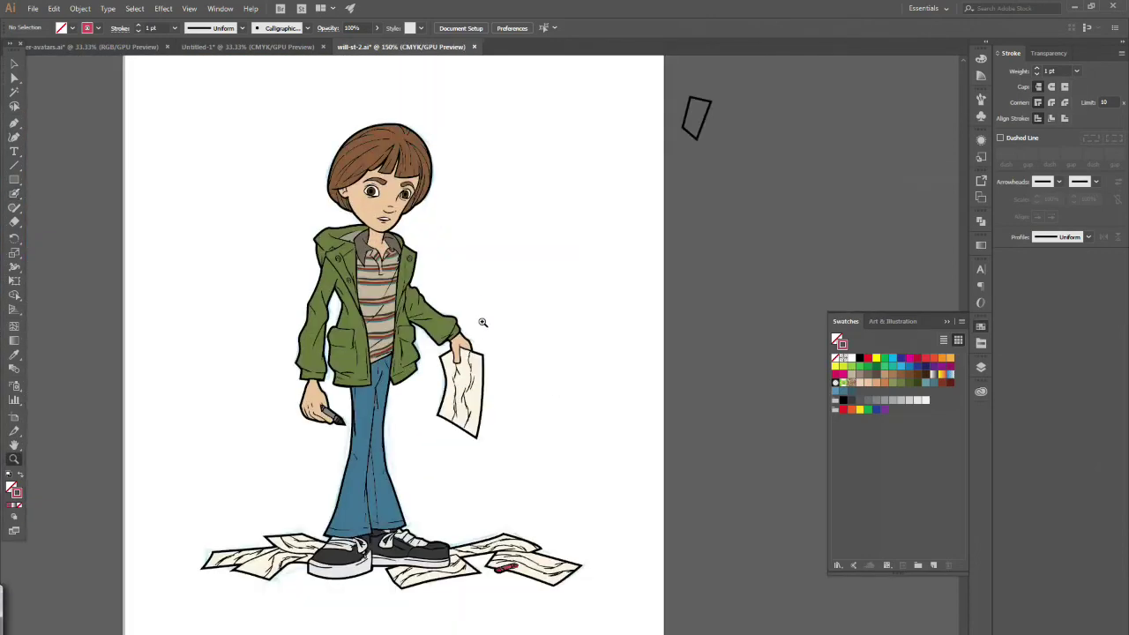
click(463, 346)
click(484, 359)
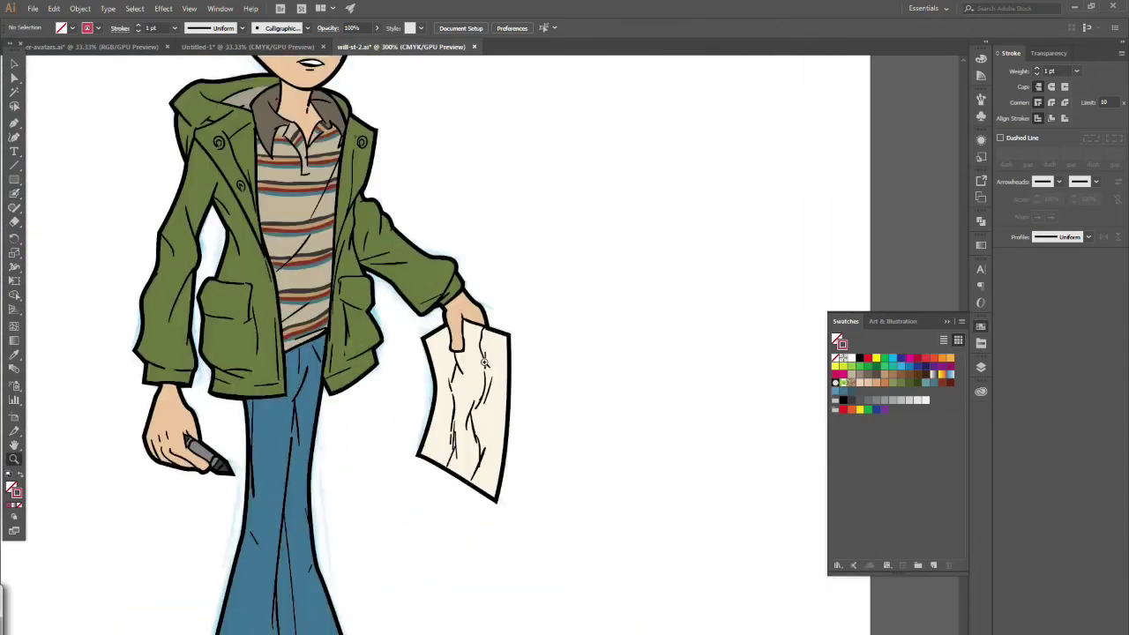
drag(407, 307, 552, 601)
click(456, 285)
click(892, 375)
click(17, 194)
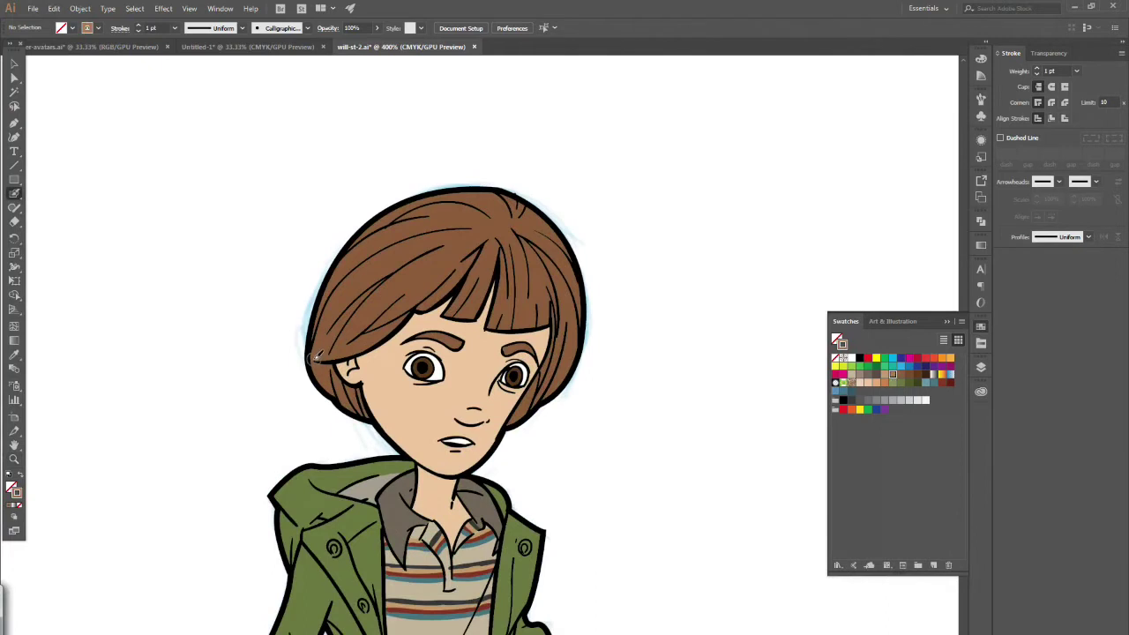
drag(315, 358, 513, 199)
drag(323, 303, 458, 199)
click(884, 375)
mouse_move(315, 358)
mouse_down()
mouse_move(423, 201)
mouse_move(491, 197)
mouse_up()
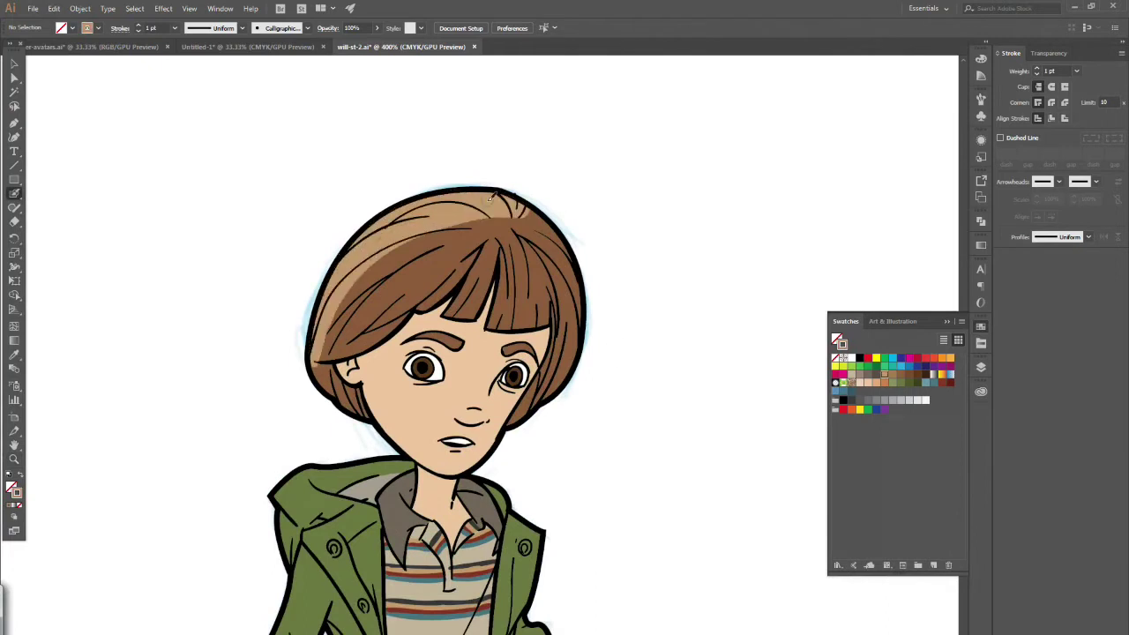
Step: Add thin light tan highlight strands along both sides of the hair and through the fringe
drag(571, 241, 544, 219)
drag(321, 343, 423, 254)
mouse_move(536, 231)
mouse_down()
mouse_move(578, 268)
mouse_move(570, 277)
mouse_up()
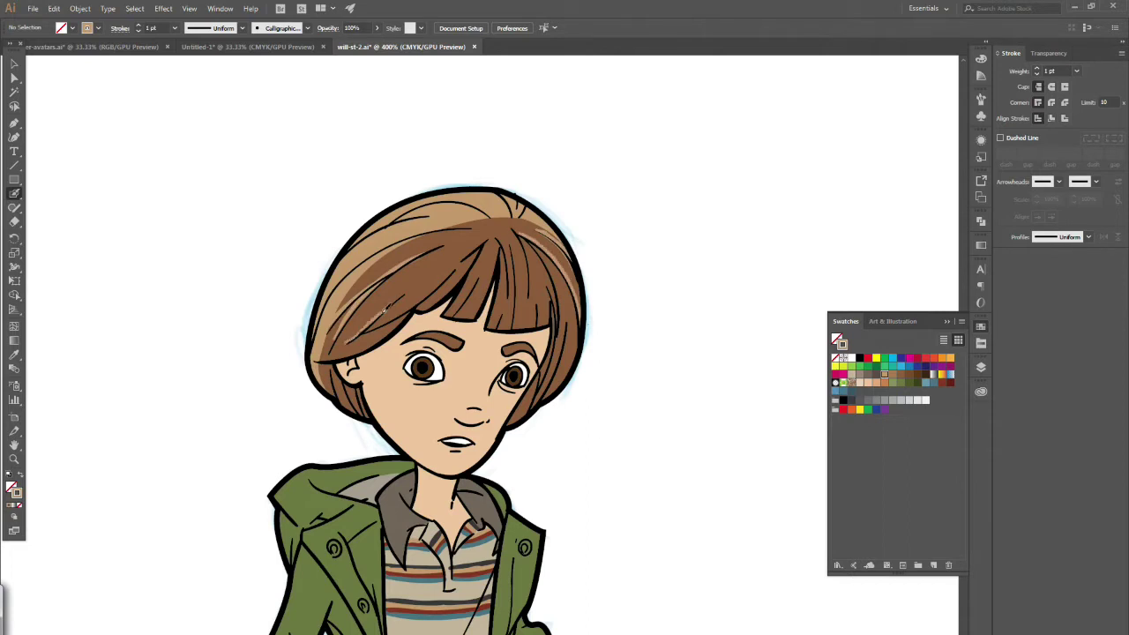
drag(385, 310, 434, 273)
drag(444, 314, 486, 242)
key(ctrl+z)
drag(362, 331, 455, 263)
drag(488, 327, 501, 250)
drag(516, 329, 510, 239)
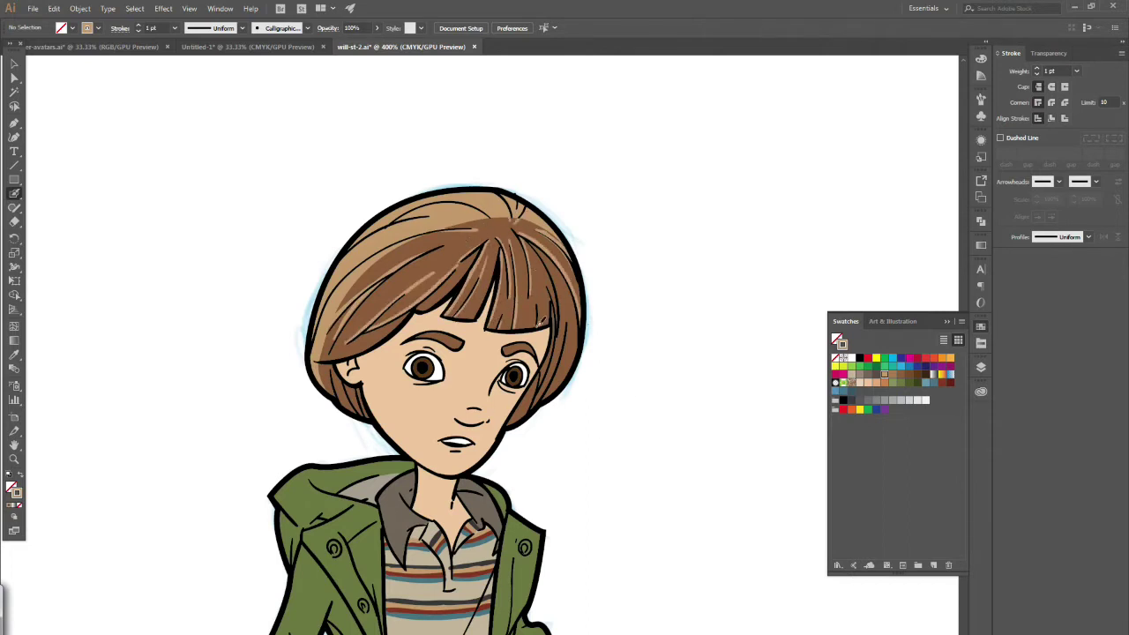
drag(539, 325, 533, 250)
Step: Paint dark brown shading on the lower hair on both sides of the face and between the fringe strands
click(917, 375)
drag(576, 355, 511, 419)
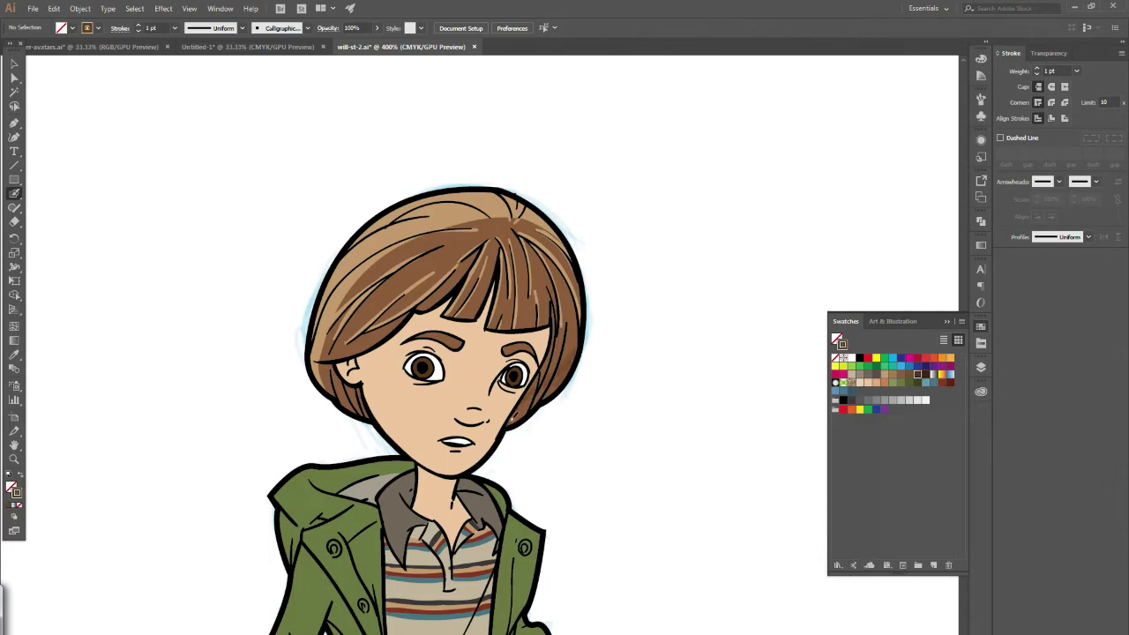
mouse_move(574, 368)
mouse_down()
mouse_move(513, 420)
mouse_move(527, 407)
mouse_up()
mouse_move(556, 317)
mouse_down()
mouse_move(540, 386)
mouse_move(567, 351)
mouse_up()
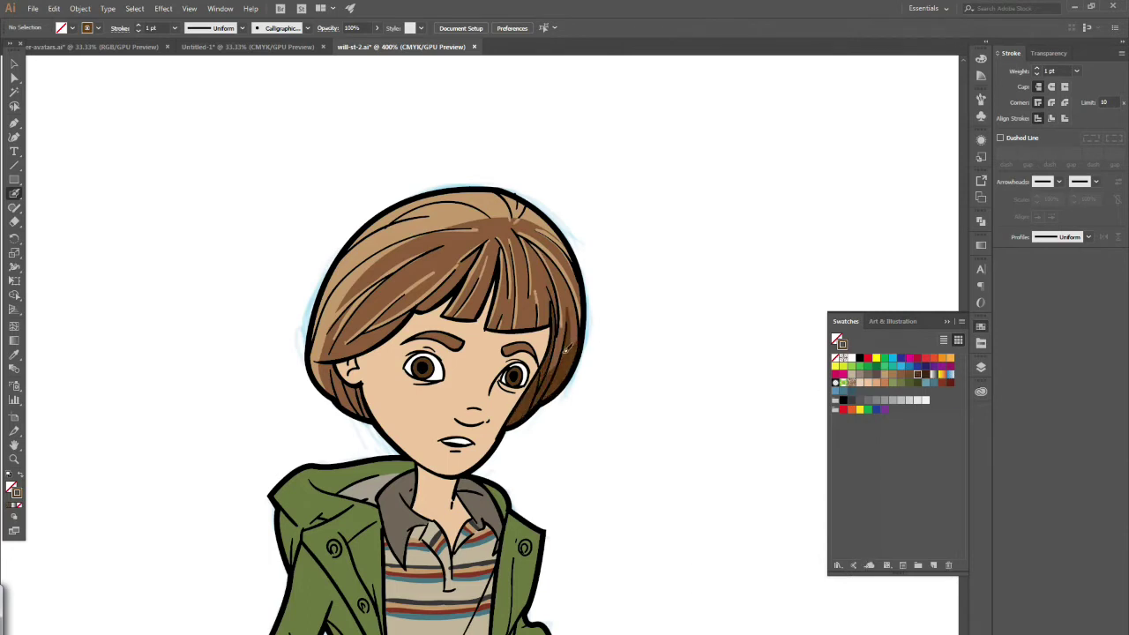
drag(467, 315, 499, 249)
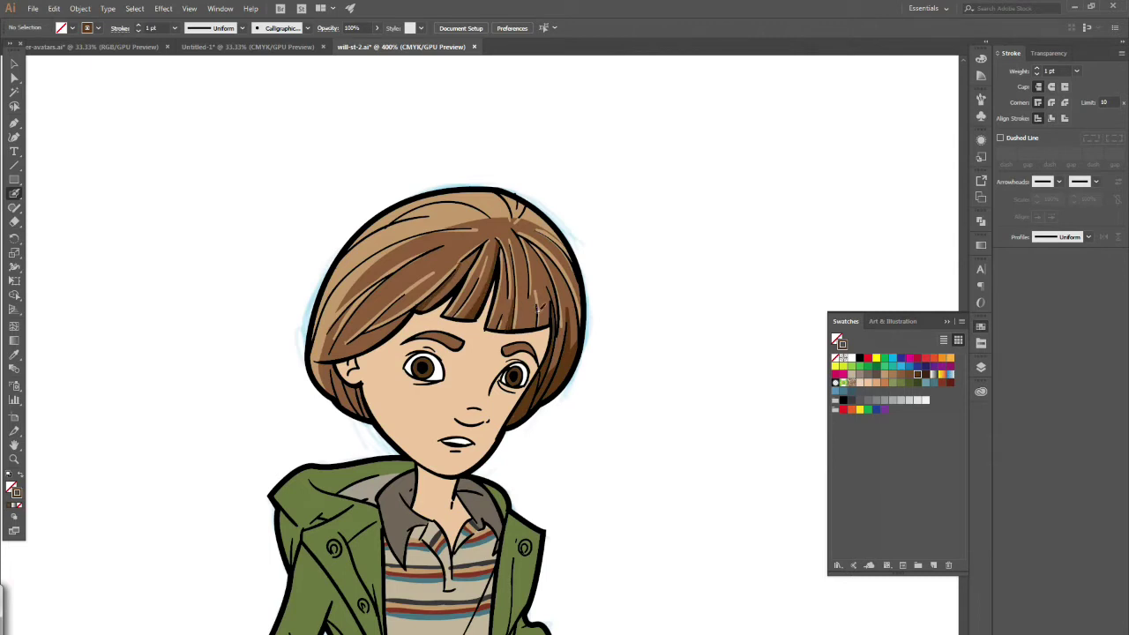
drag(328, 368, 361, 414)
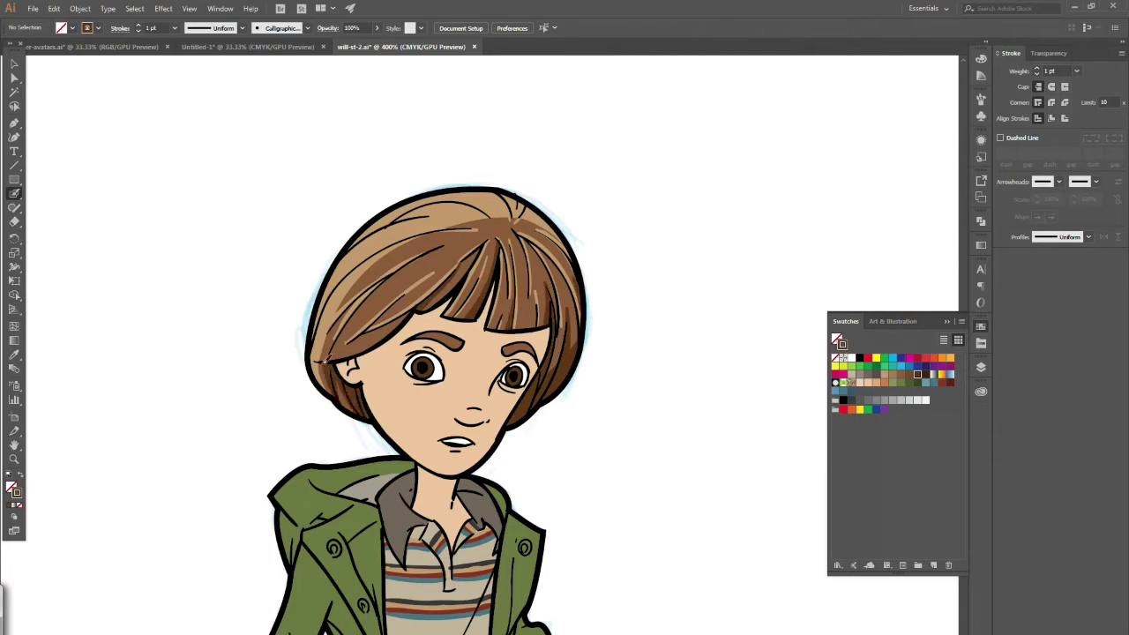
Step: Add dark brown shadow strands along the swept fringe and the hair beside the parting
mouse_move(404, 320)
mouse_down()
mouse_move(334, 358)
mouse_move(457, 246)
mouse_up()
drag(386, 282, 470, 242)
drag(425, 310, 470, 255)
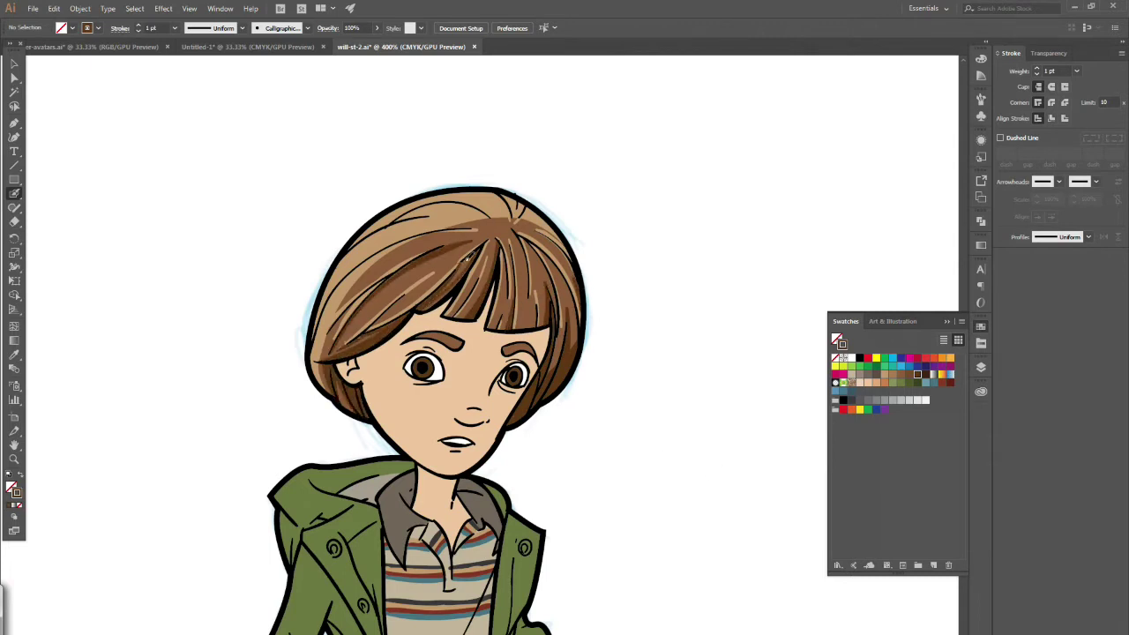
drag(384, 313, 432, 275)
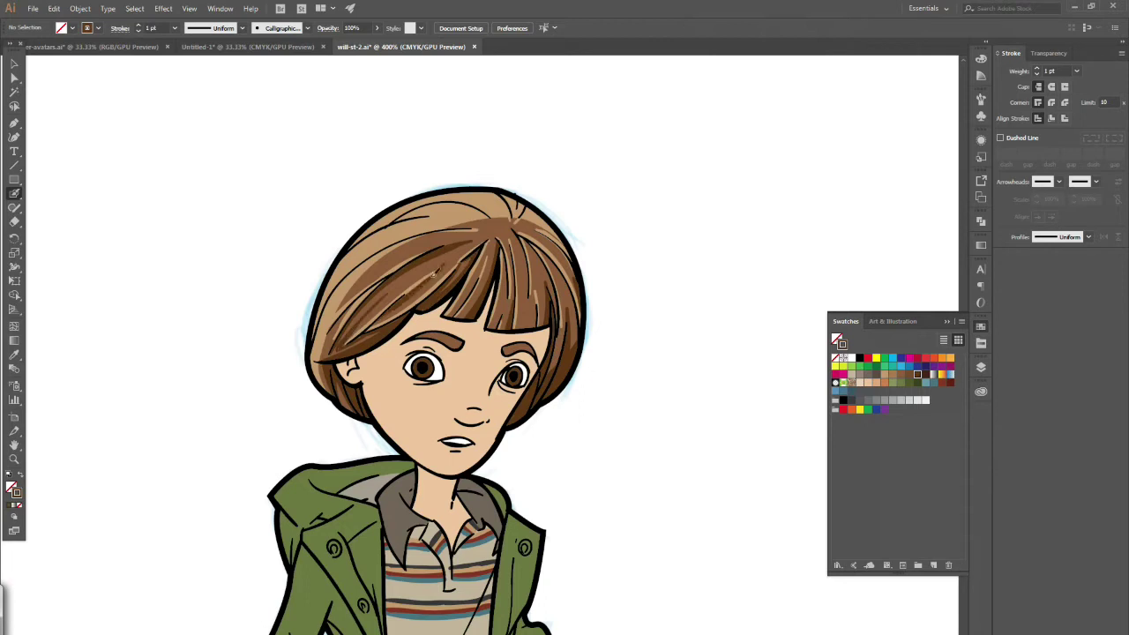
mouse_move(532, 248)
mouse_down()
mouse_move(555, 324)
mouse_move(579, 282)
mouse_up()
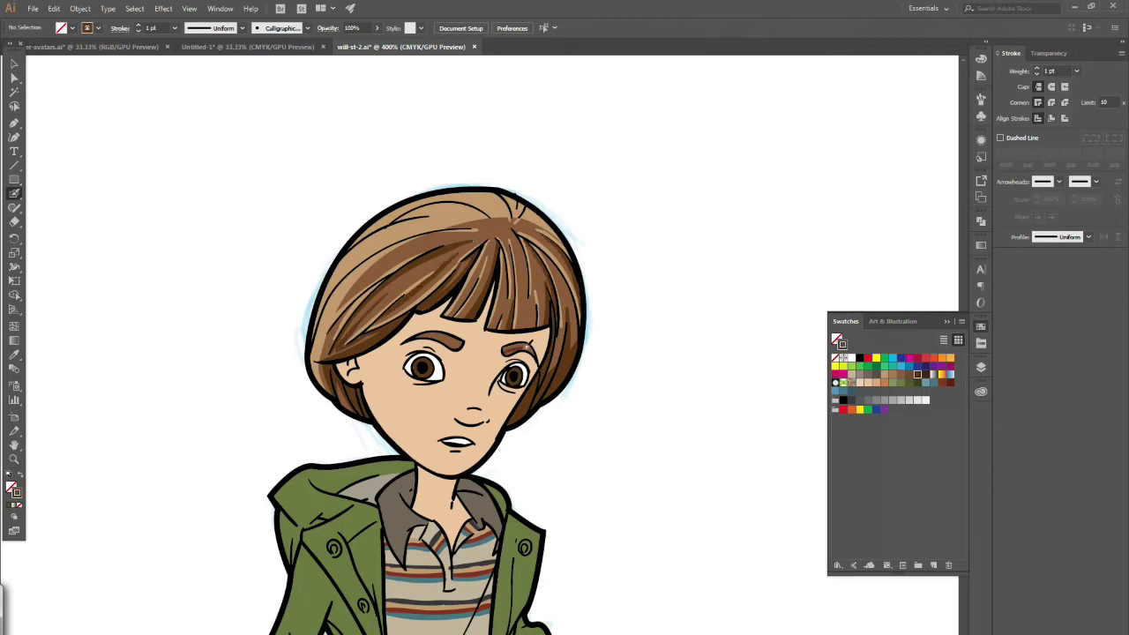
Step: Shade the eyebrows dark brown and deepen the hair shadows beside the cheek and below the ear with a darker brown
drag(412, 337, 458, 344)
click(900, 375)
click(892, 375)
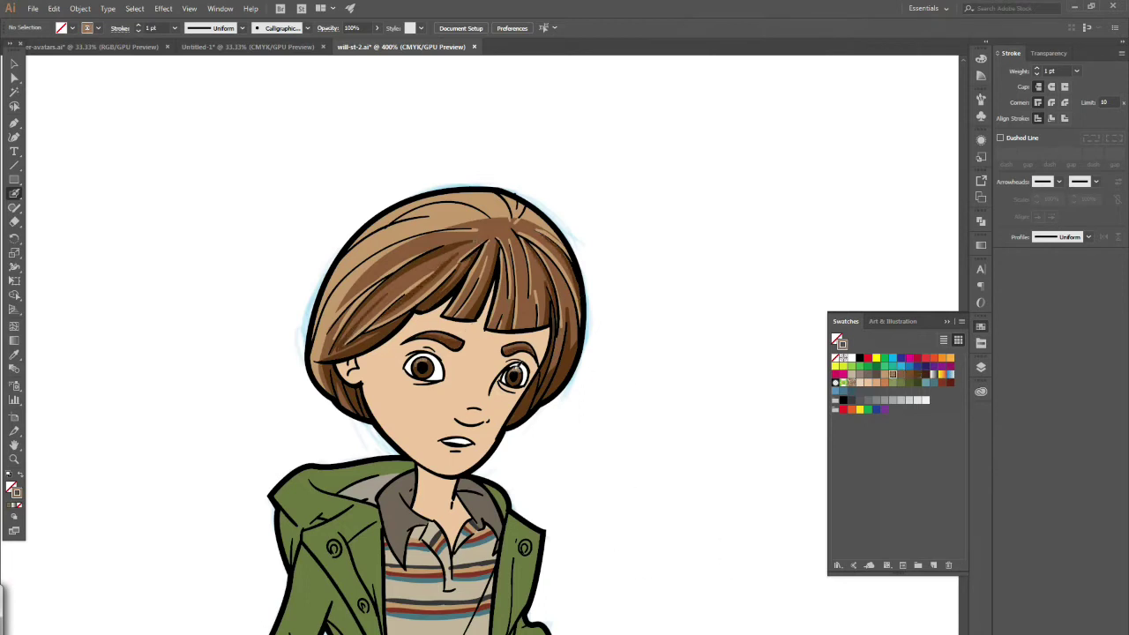
click(925, 376)
drag(571, 356, 550, 395)
drag(358, 383, 365, 417)
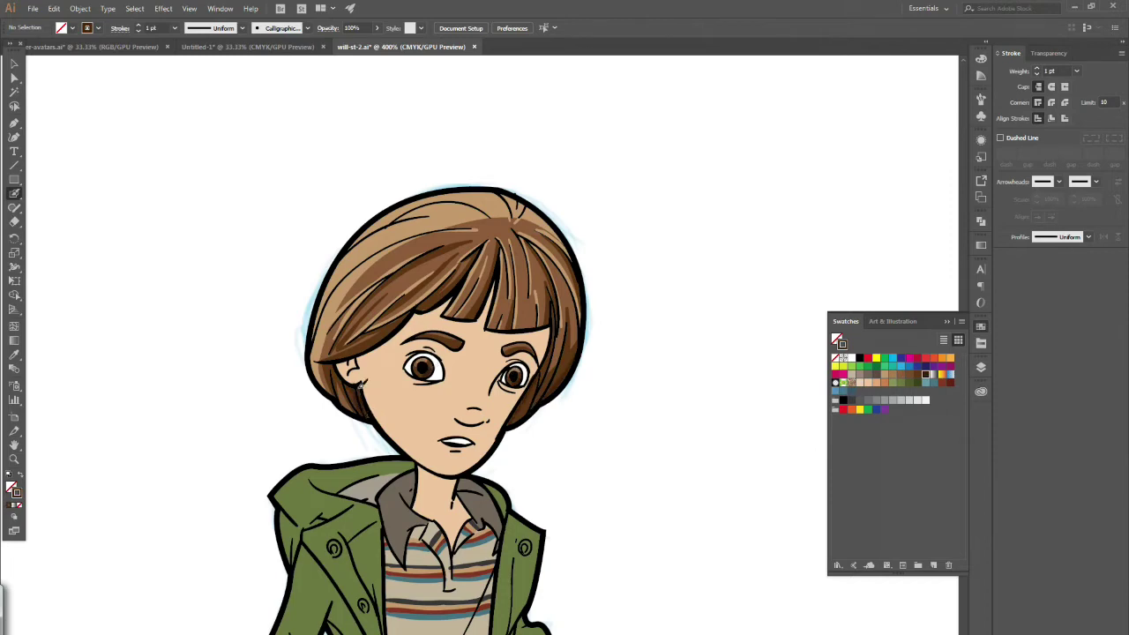
Step: Mix the pale skin tone F4E1D3, save it as a swatch and paint highlights on the cheeks, nose and chin
click(481, 362)
double_click(19, 495)
click(688, 218)
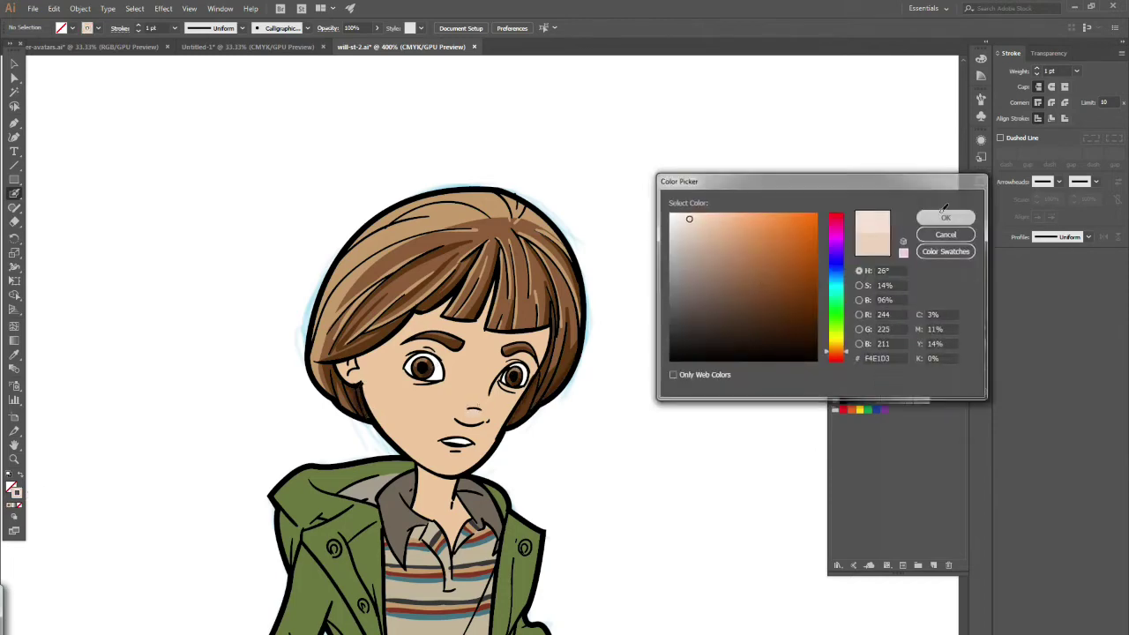
click(945, 217)
click(933, 566)
click(976, 402)
click(980, 327)
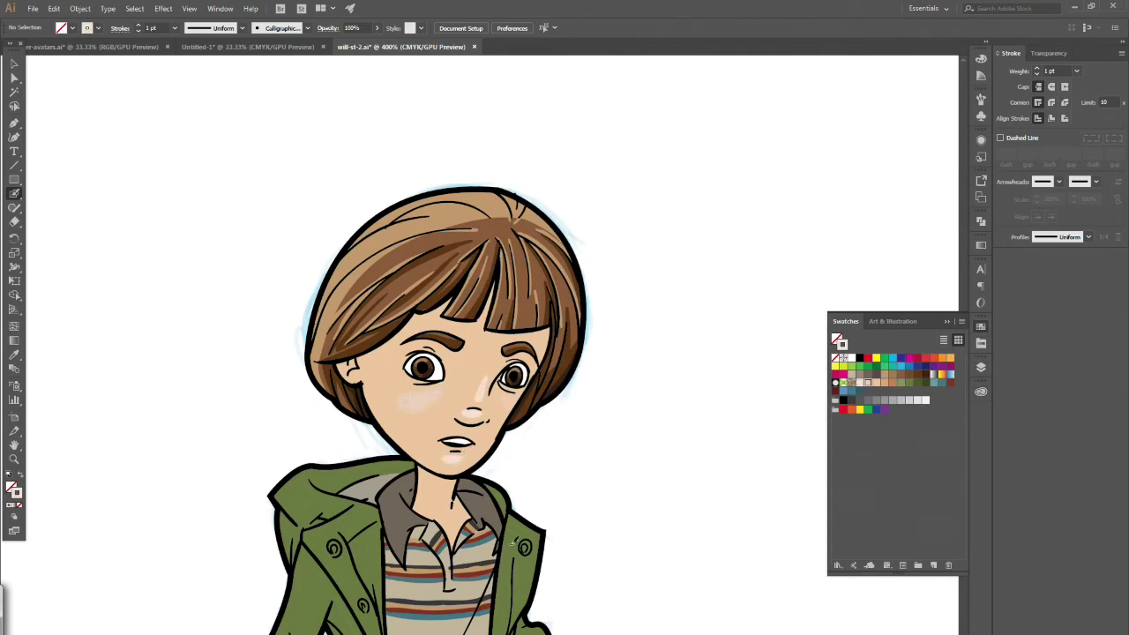
Step: Paint tan skin shadows around the eyes, nose and face edges, with a darker tan shadow on the neck under the chin
click(884, 382)
drag(533, 358, 503, 370)
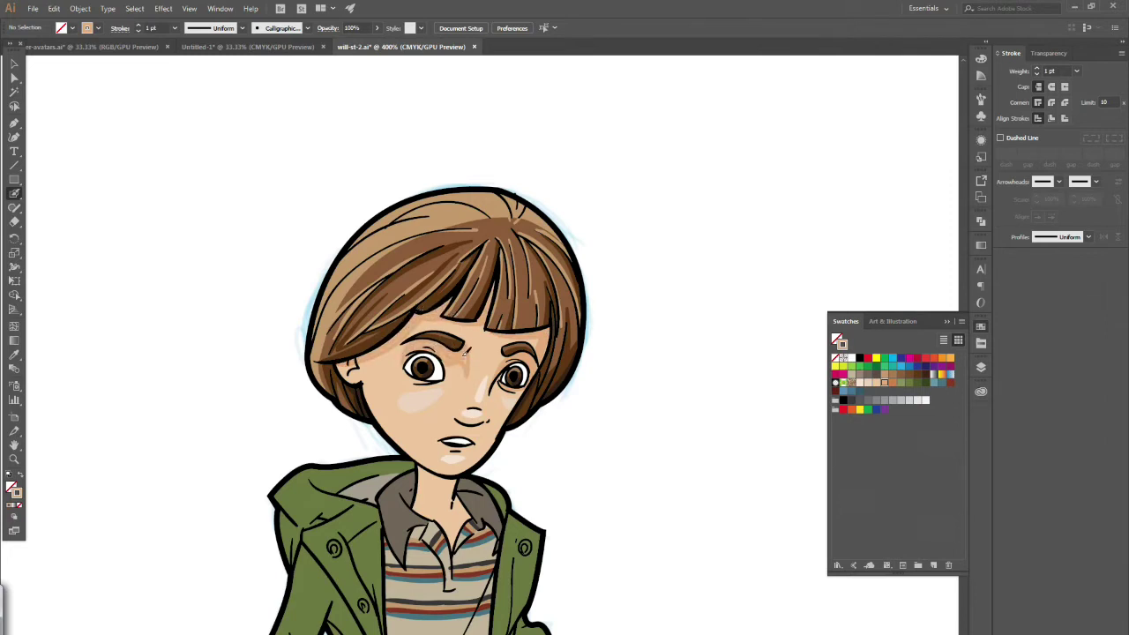
drag(412, 373, 454, 375)
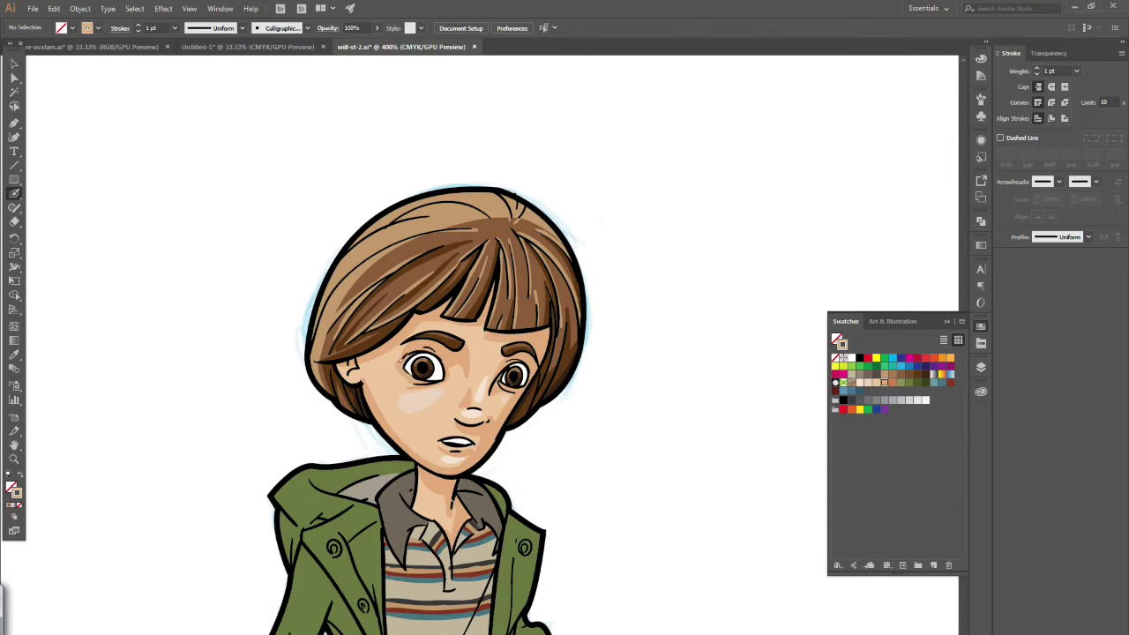
click(893, 382)
drag(423, 474, 454, 485)
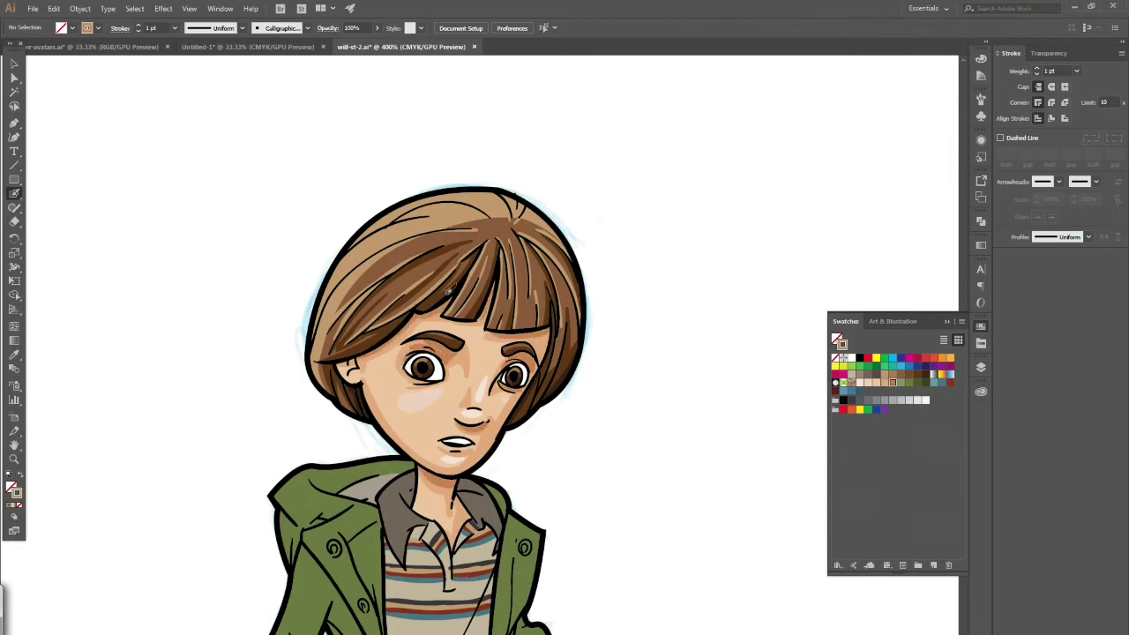
Step: Shade both hands with the tan skin shadow and add pale skin highlights
scroll(476, 353, down, 10)
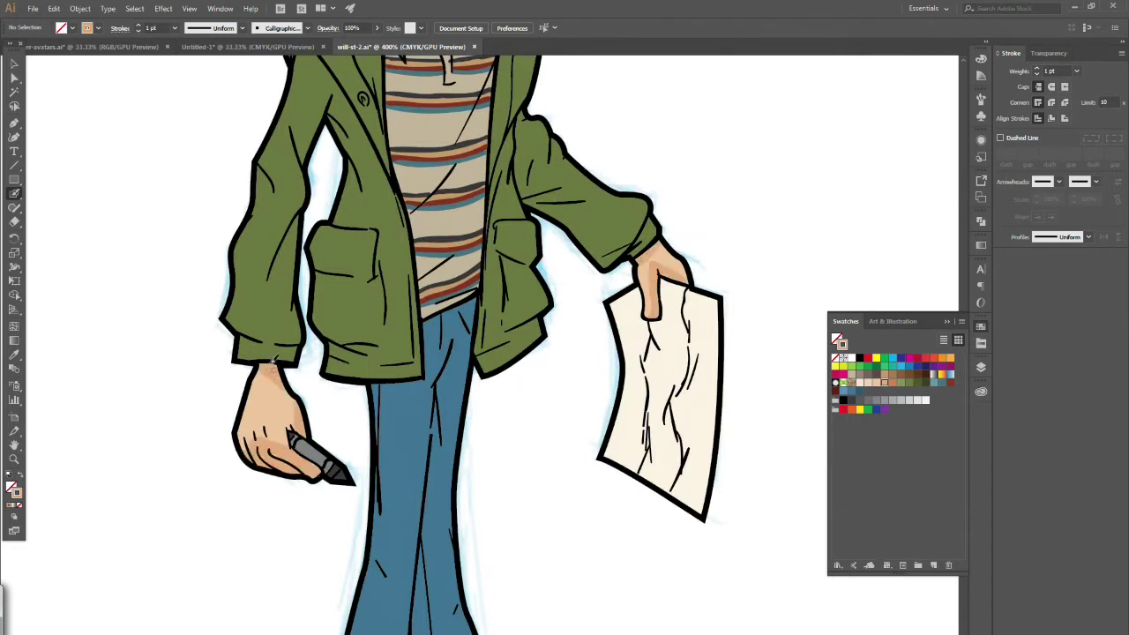
click(861, 383)
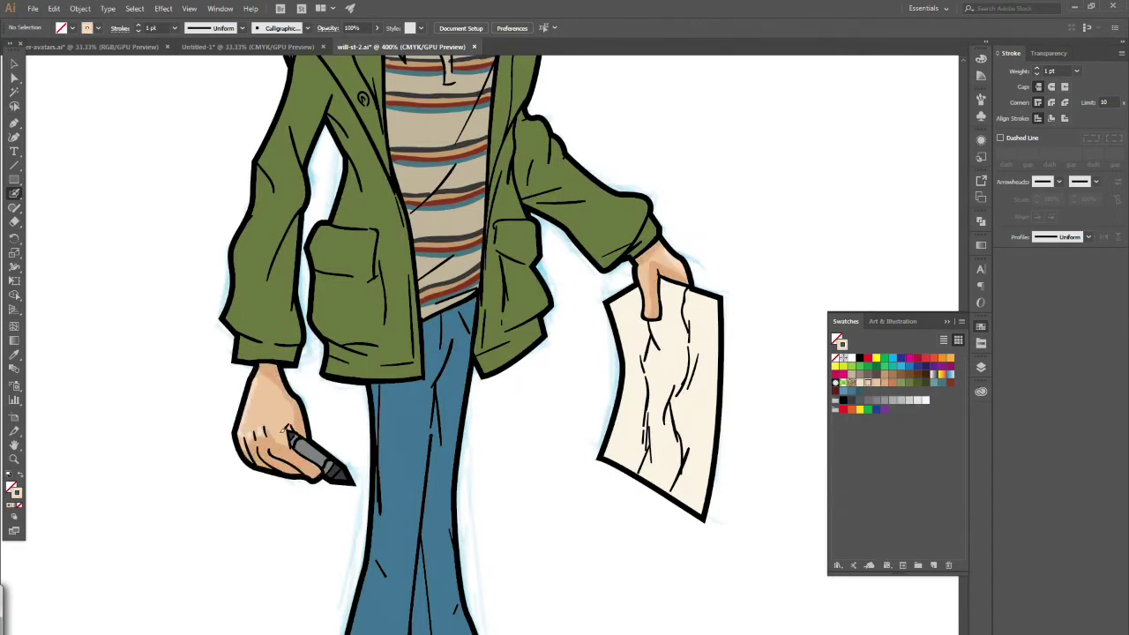
click(948, 322)
scroll(951, 396, up, 10)
key(z)
click(506, 346)
click(980, 326)
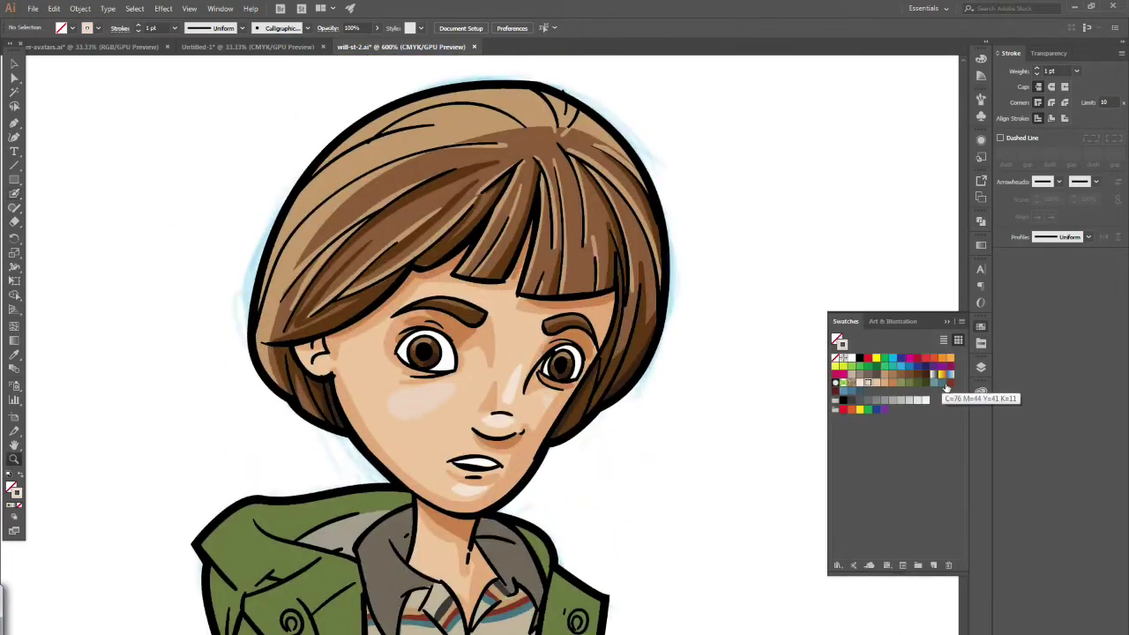
click(940, 384)
double_click(16, 492)
key(Return)
click(981, 329)
drag(962, 360, 962, 365)
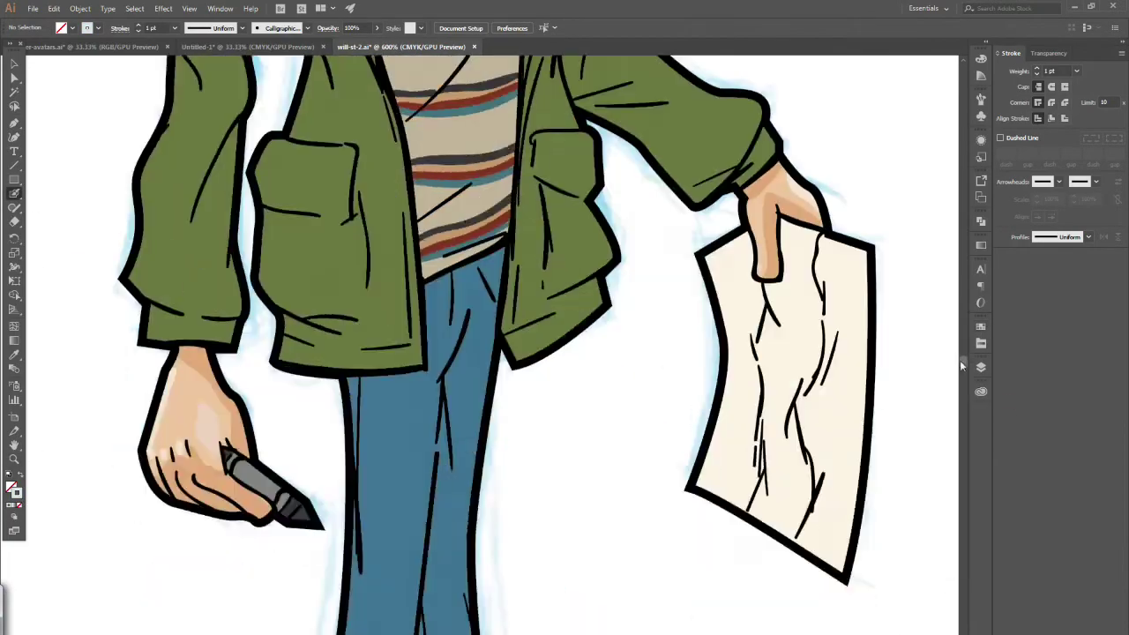
Step: Try highlight strokes along the jacket's hood with the existing light green swatch
key(z)
alt+click(532, 282)
alt+click(533, 282)
alt+click(532, 282)
click(448, 319)
click(448, 319)
click(981, 326)
click(913, 384)
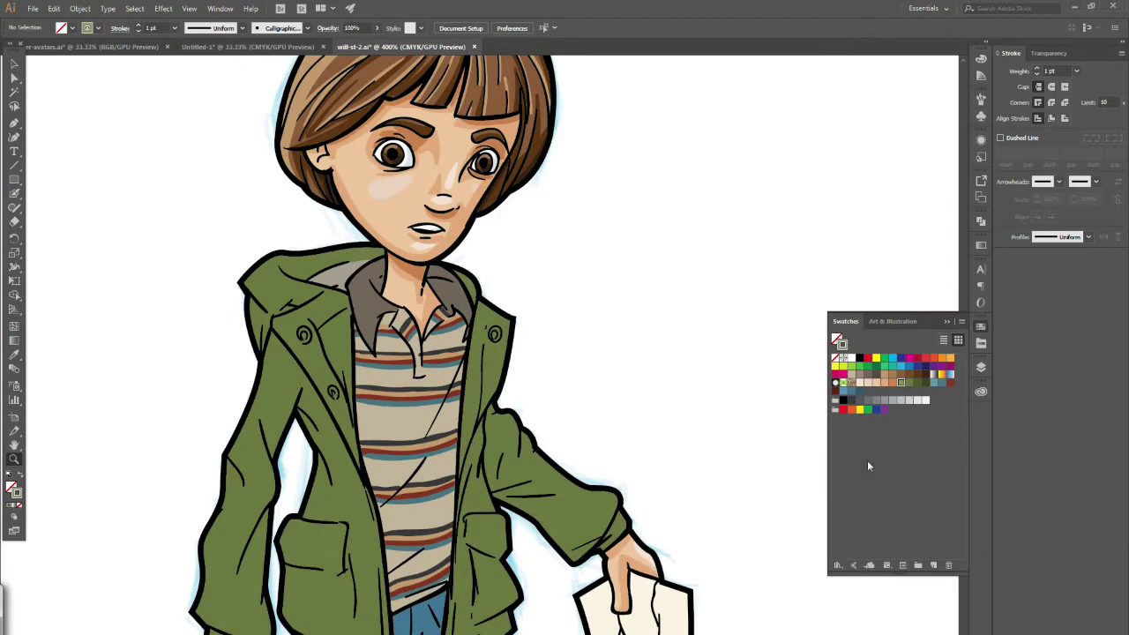
click(980, 367)
key(b)
drag(253, 281, 381, 253)
drag(279, 262, 252, 279)
Step: Mix the light jacket green C 38.9, M 23.99, Y 59.41, K 0.99, save it as a swatch and place it among the greens
double_click(17, 493)
click(708, 262)
click(947, 217)
click(981, 326)
click(933, 566)
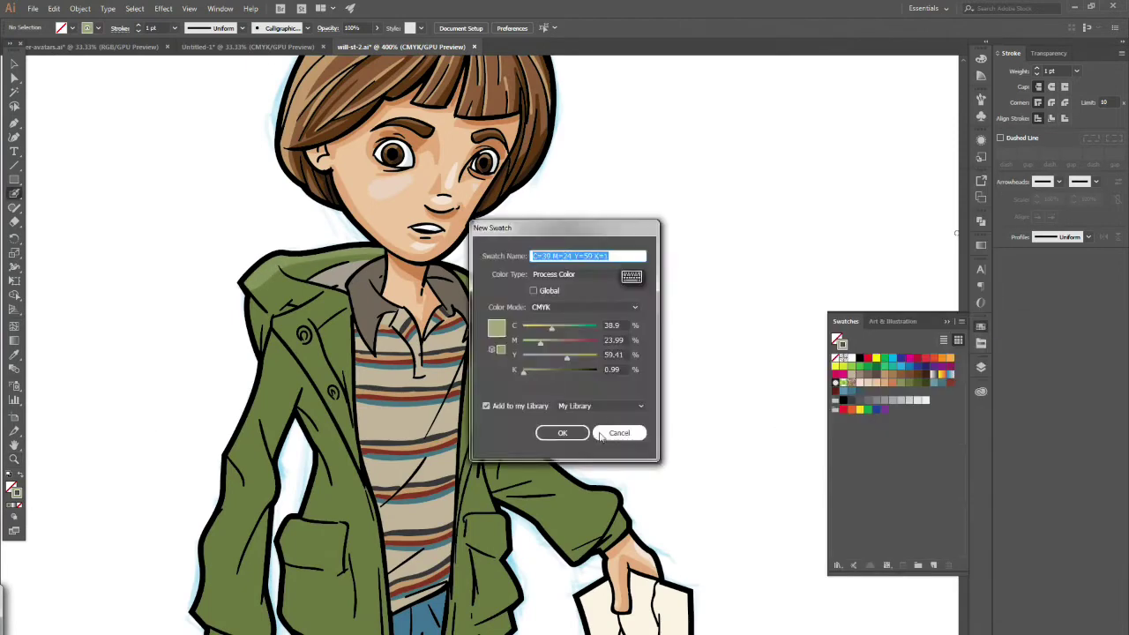
click(565, 433)
drag(860, 391, 898, 388)
Step: Paint light green highlights on the jacket's hood, lapels, sleeves and pockets
drag(252, 288, 386, 247)
mouse_move(316, 254)
mouse_down()
mouse_move(260, 279)
mouse_move(347, 298)
mouse_up()
mouse_move(330, 297)
mouse_down()
mouse_move(275, 325)
mouse_move(361, 454)
mouse_up()
mouse_move(458, 265)
mouse_down()
mouse_move(498, 317)
mouse_move(507, 422)
mouse_move(617, 516)
mouse_move(575, 545)
mouse_up()
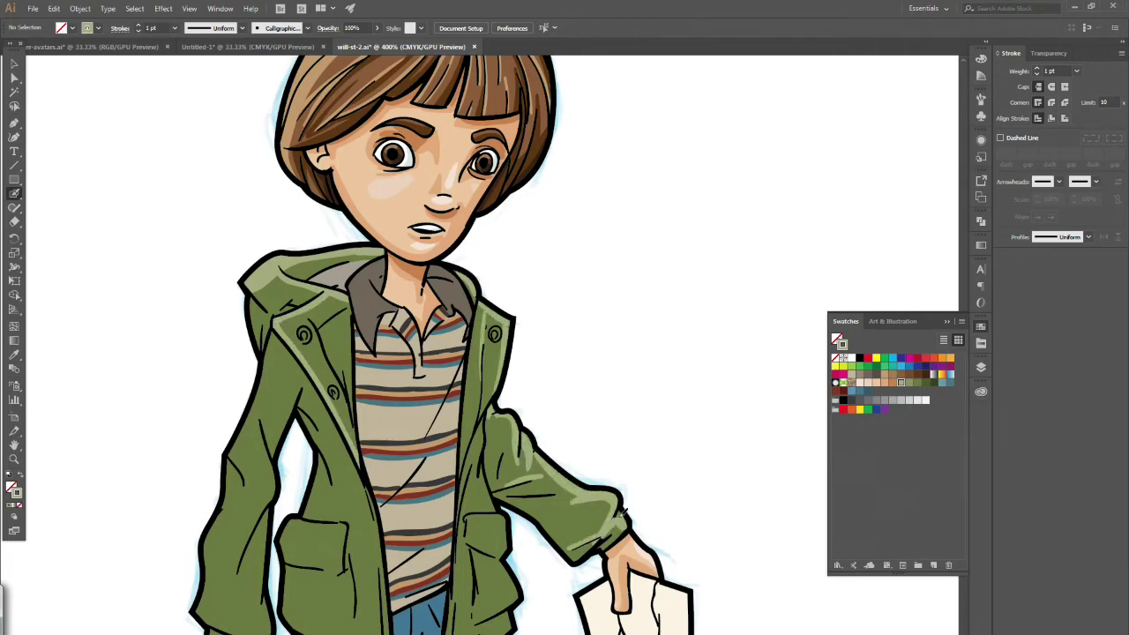
mouse_move(282, 539)
mouse_down()
mouse_move(341, 523)
mouse_move(295, 541)
mouse_up()
mouse_move(259, 422)
mouse_down()
mouse_move(275, 494)
mouse_move(253, 527)
mouse_up()
drag(235, 464, 235, 442)
click(947, 322)
scroll(459, 436, down, 1)
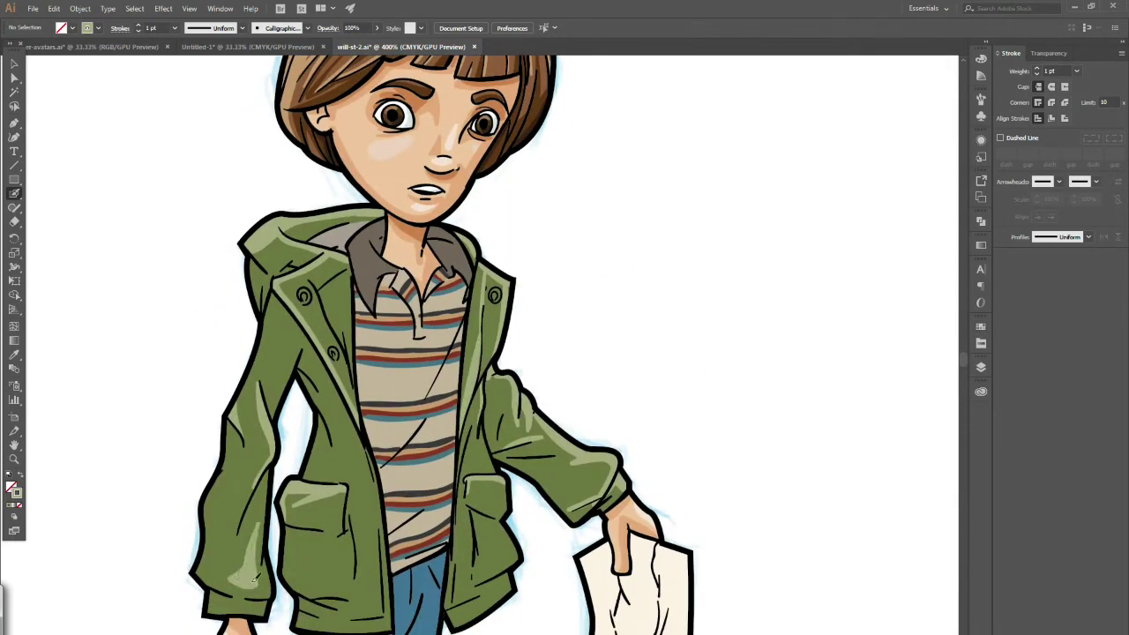
Step: Paint dark green shadows on the hood, inside the lapels and down the jacket front nearest the held paper
click(980, 326)
click(924, 382)
mouse_move(343, 350)
mouse_down()
mouse_move(330, 294)
mouse_move(320, 301)
mouse_move(344, 283)
mouse_move(337, 255)
mouse_move(263, 262)
mouse_move(268, 294)
mouse_move(275, 252)
mouse_up()
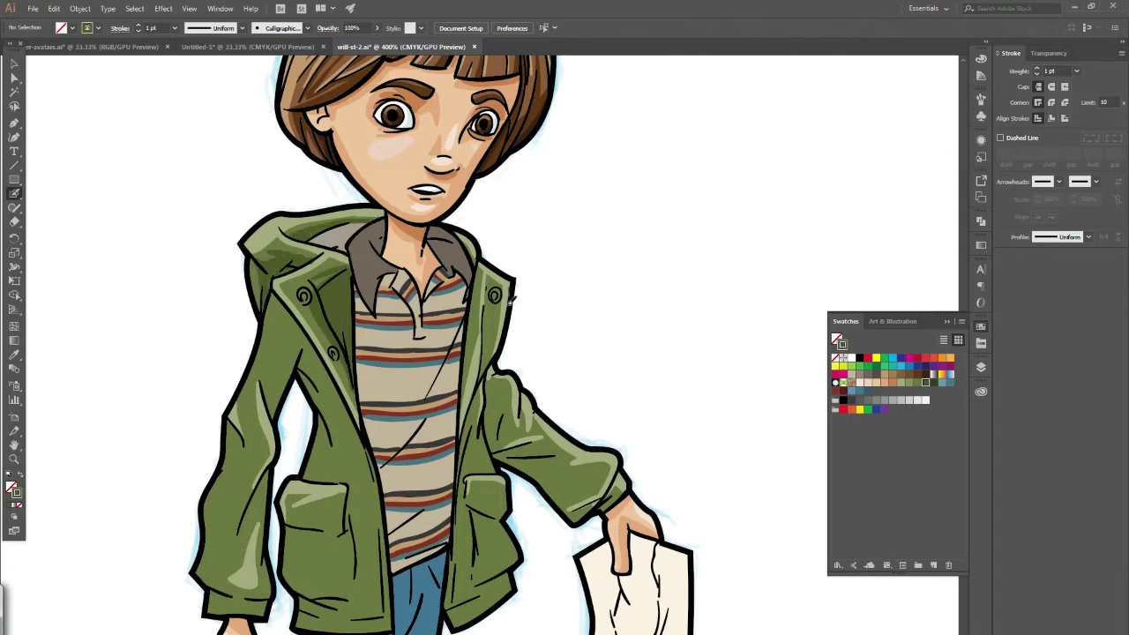
drag(474, 275, 462, 391)
drag(447, 605, 480, 416)
mouse_move(472, 491)
mouse_down()
mouse_move(456, 600)
mouse_move(477, 599)
mouse_up()
drag(473, 588, 518, 556)
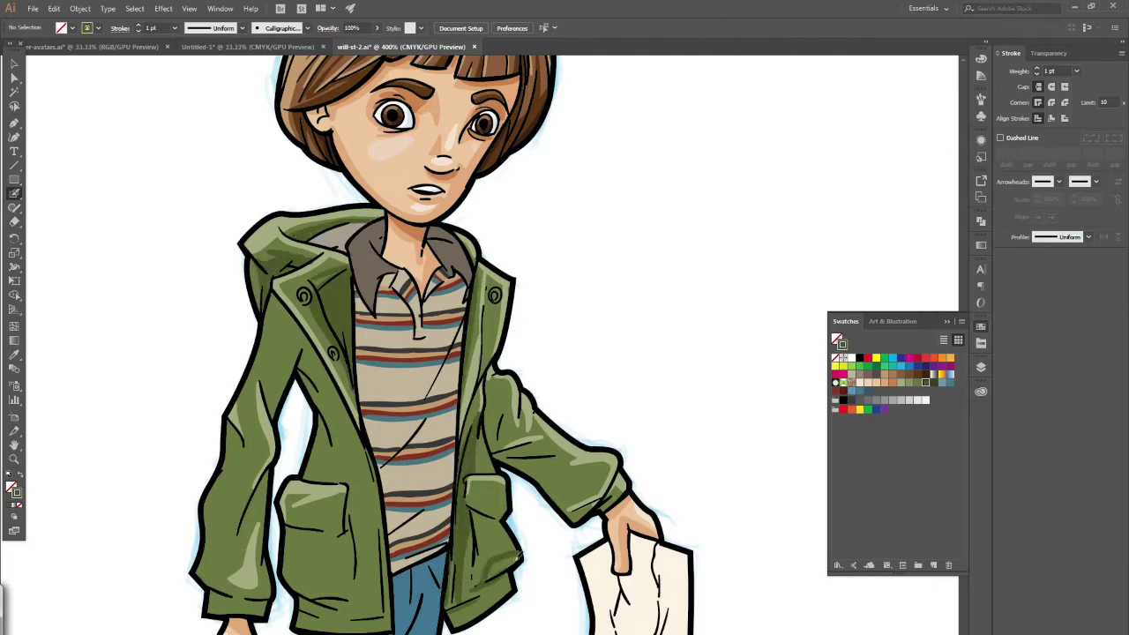
Step: Shade the jacket pockets, the hem and the wider front panel with the dark green
drag(496, 510, 469, 504)
drag(289, 526, 344, 506)
mouse_move(350, 492)
mouse_down()
mouse_move(343, 531)
mouse_move(356, 579)
mouse_up()
mouse_move(286, 569)
mouse_down()
mouse_move(379, 598)
mouse_move(367, 607)
mouse_move(382, 594)
mouse_move(319, 611)
mouse_move(383, 614)
mouse_up()
drag(383, 614, 320, 620)
drag(300, 357, 349, 445)
drag(318, 415, 306, 474)
mouse_move(306, 475)
mouse_down()
mouse_move(325, 441)
mouse_move(342, 472)
mouse_up()
mouse_move(274, 414)
mouse_down()
mouse_move(284, 319)
mouse_move(312, 341)
mouse_up()
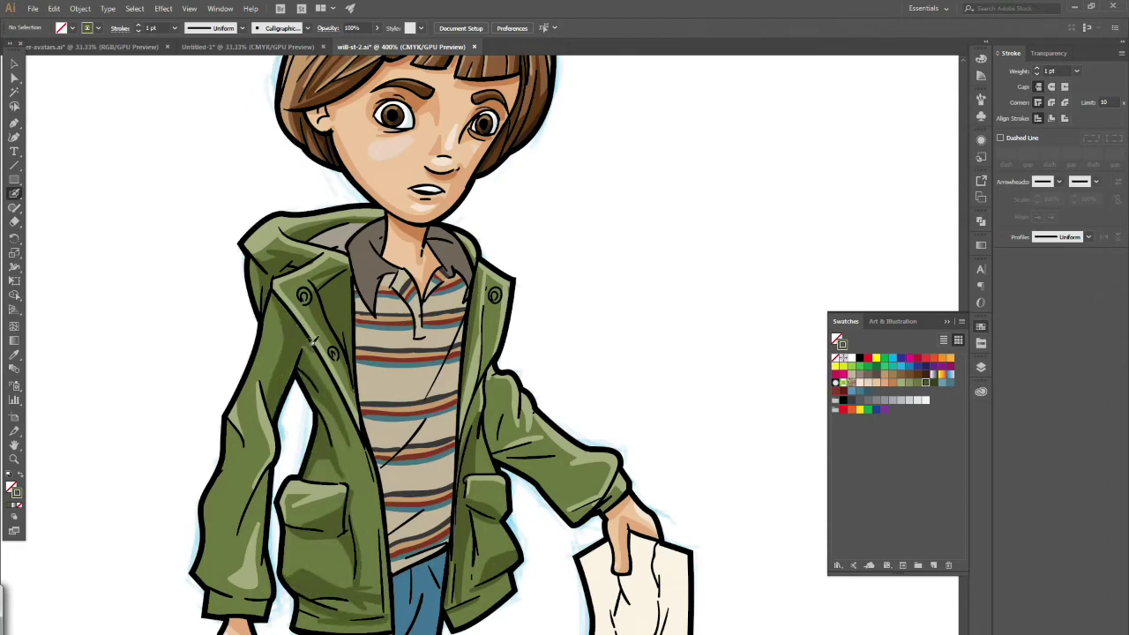
drag(385, 540, 370, 472)
Step: Shade the folds and cuffs of both jacket sleeves with dark green, finishing the shadow at the hem
drag(268, 557, 249, 609)
drag(233, 599, 213, 591)
drag(241, 530, 264, 474)
mouse_move(240, 473)
mouse_down()
mouse_move(200, 578)
mouse_move(231, 486)
mouse_up()
drag(247, 367, 268, 303)
mouse_move(497, 321)
mouse_down()
mouse_move(486, 376)
mouse_move(499, 448)
mouse_move(558, 452)
mouse_move(564, 487)
mouse_move(615, 508)
mouse_up()
drag(504, 577, 467, 622)
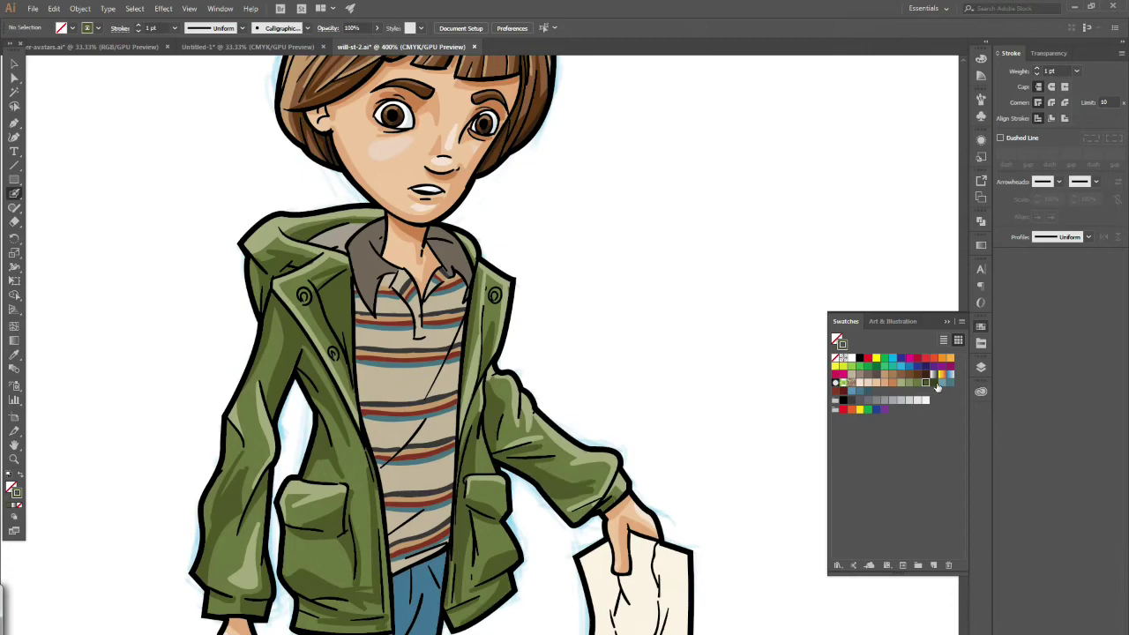
Step: Deepen the jacket shadows under the hood, below the pocket flap and at the underarm with the darkest green, and save the document
click(934, 382)
mouse_move(276, 292)
mouse_down()
mouse_move(322, 369)
mouse_move(350, 280)
mouse_up()
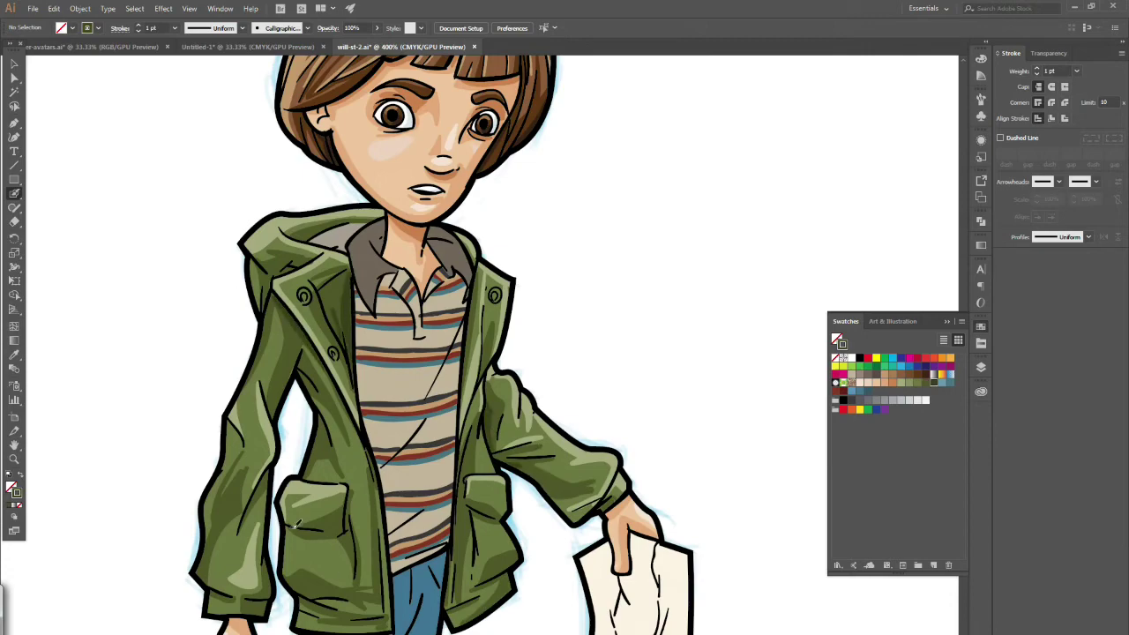
drag(297, 353, 276, 410)
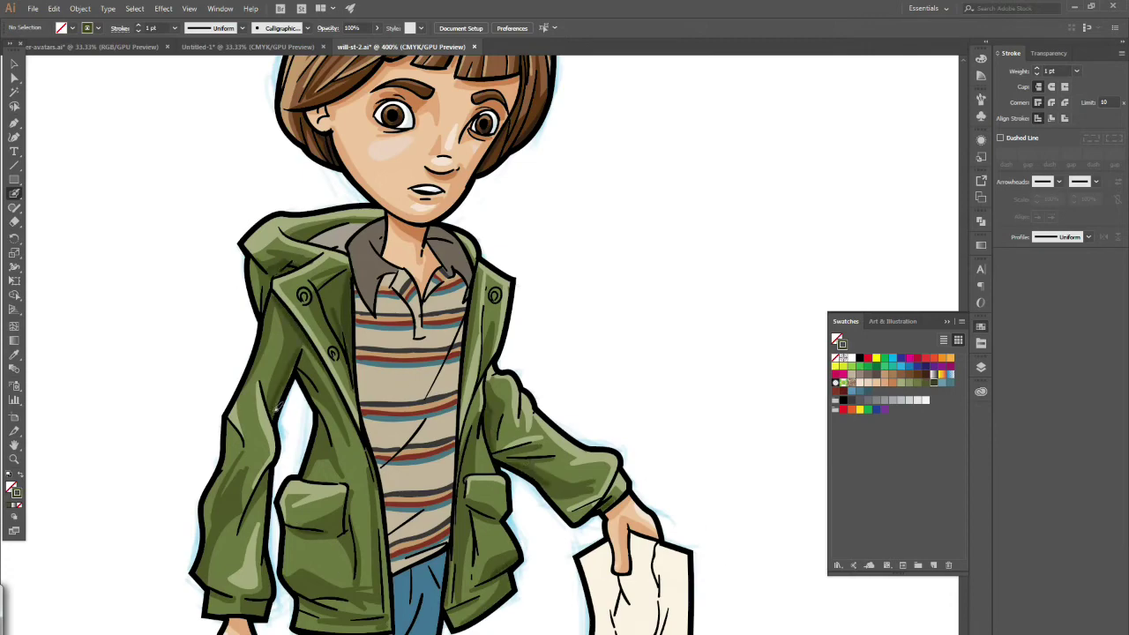
scroll(379, 502, up, 2)
scroll(738, 497, down, 10)
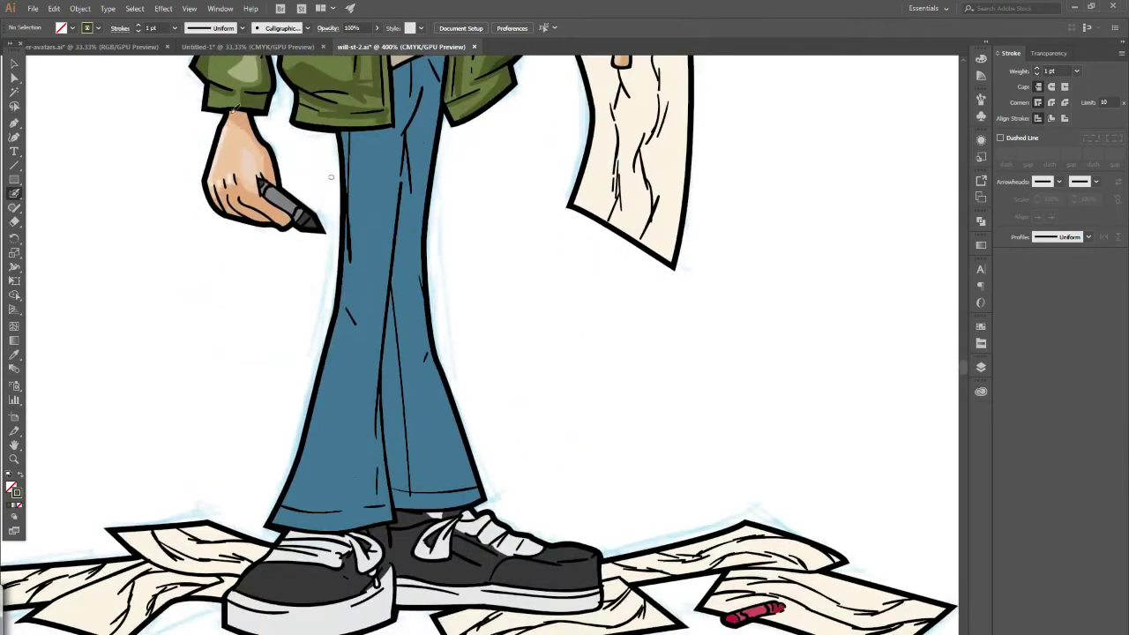
key(ctrl+s)
Step: Paint light blue highlights down both jeans legs, around the upper folds and along the hems
click(980, 326)
click(947, 383)
click(981, 326)
scroll(957, 370, up, 2)
scroll(617, 379, down, 1)
mouse_move(297, 604)
mouse_down()
mouse_move(362, 379)
mouse_move(296, 598)
mouse_move(330, 478)
mouse_move(364, 263)
mouse_up()
drag(326, 563, 337, 487)
mouse_move(452, 564)
mouse_down()
mouse_move(415, 366)
mouse_move(460, 577)
mouse_move(430, 446)
mouse_up()
drag(417, 264, 408, 201)
drag(411, 174, 411, 140)
drag(353, 210, 352, 305)
drag(391, 359, 412, 575)
drag(277, 582, 479, 566)
Step: Paint dark blue shadows on the jeans under the jacket, between the legs and along the folds
click(981, 326)
click(867, 390)
mouse_move(393, 570)
mouse_down()
mouse_move(396, 582)
mouse_move(391, 374)
mouse_move(389, 452)
mouse_up()
drag(394, 352, 404, 258)
drag(346, 210, 393, 212)
drag(394, 212, 354, 210)
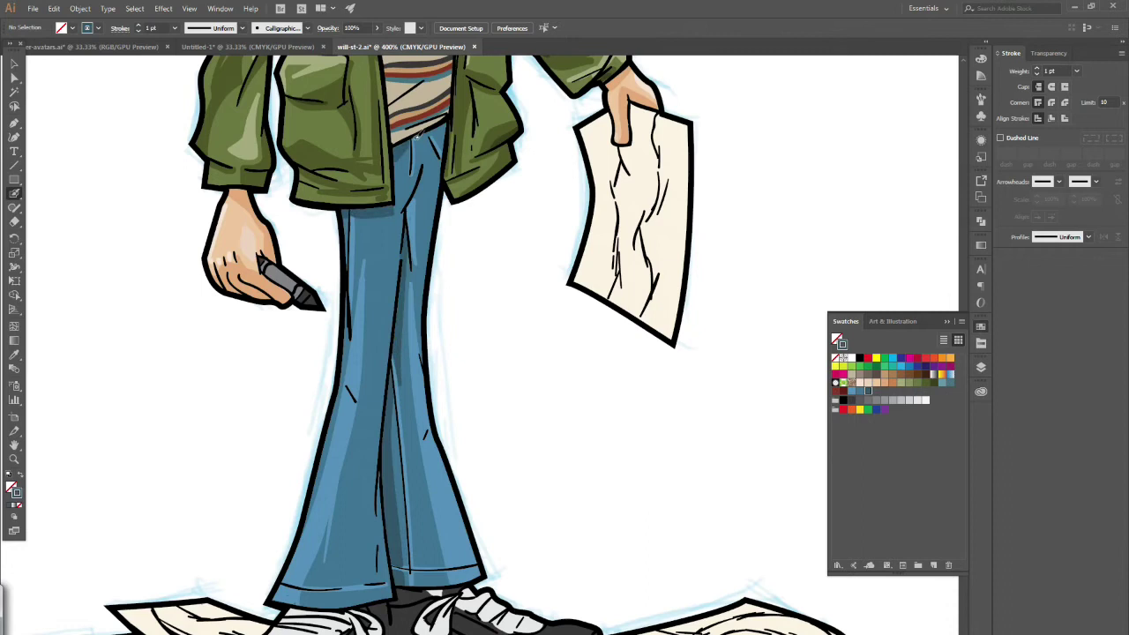
mouse_move(357, 579)
mouse_down()
mouse_move(380, 374)
mouse_move(386, 578)
mouse_up()
drag(376, 430, 368, 564)
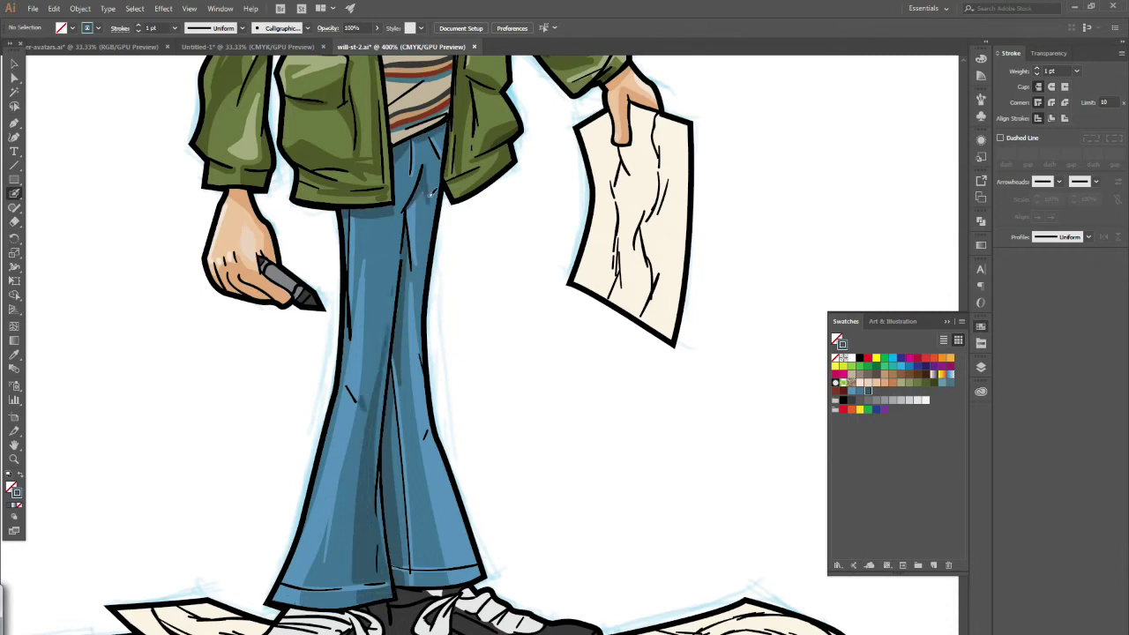
drag(428, 575, 421, 483)
Step: Shade both sides of the shirt collar with dark brown-grey and add lighter brown-grey highlights
drag(407, 152, 480, 336)
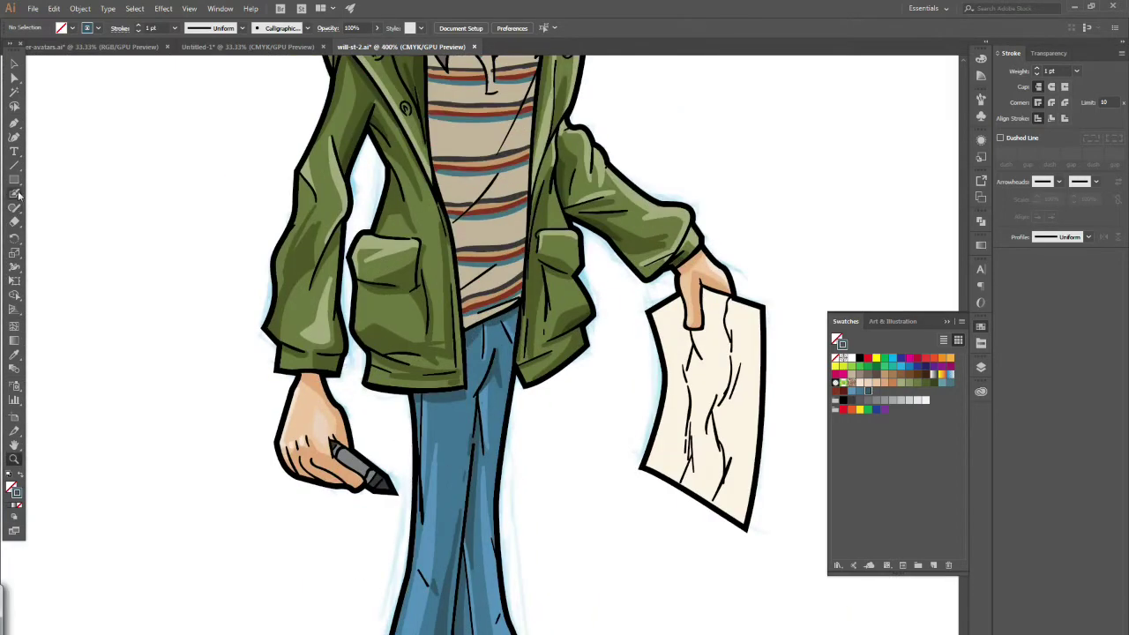
key(z)
alt+click(537, 421)
alt+click(537, 422)
click(431, 133)
click(493, 342)
click(876, 375)
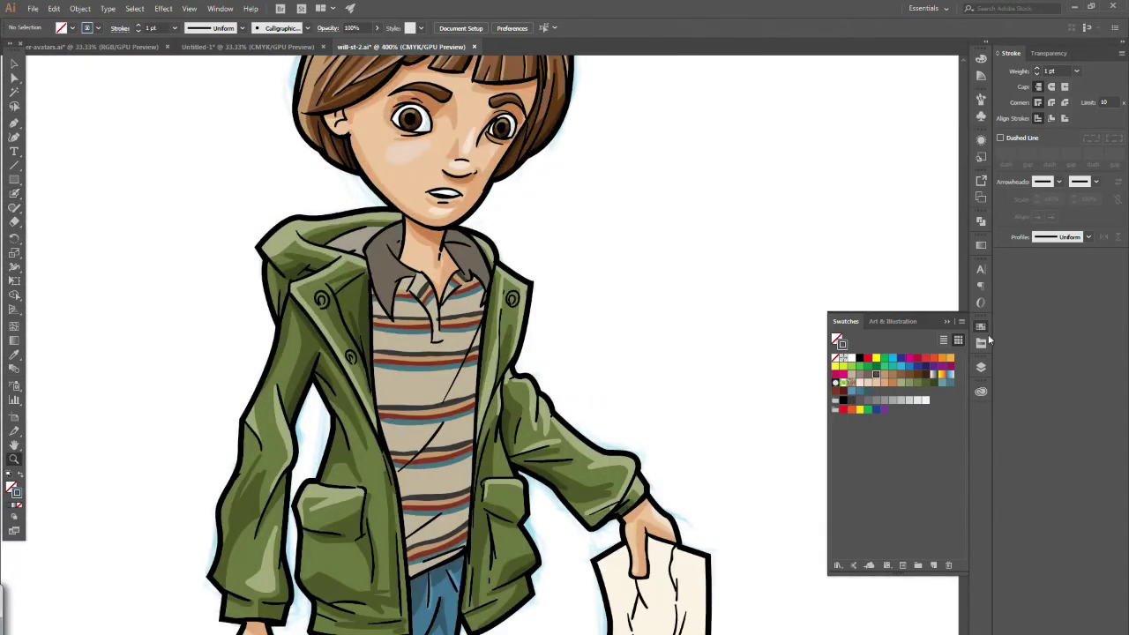
click(14, 193)
mouse_move(369, 254)
mouse_down()
mouse_move(391, 313)
mouse_move(402, 231)
mouse_up()
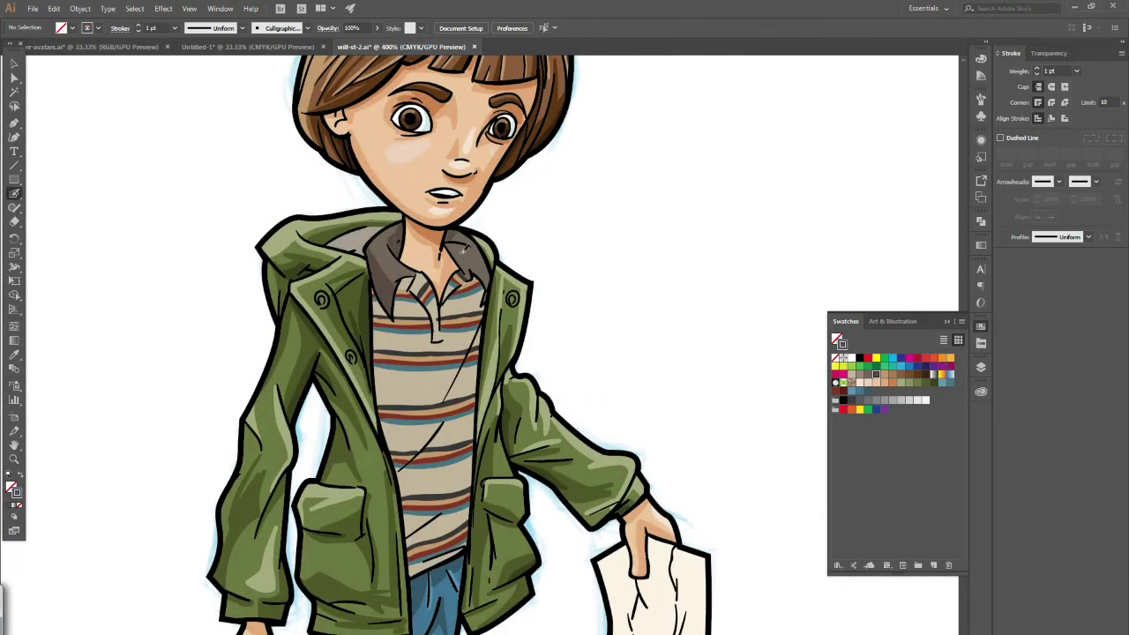
drag(463, 249, 485, 294)
click(860, 375)
drag(471, 242, 485, 271)
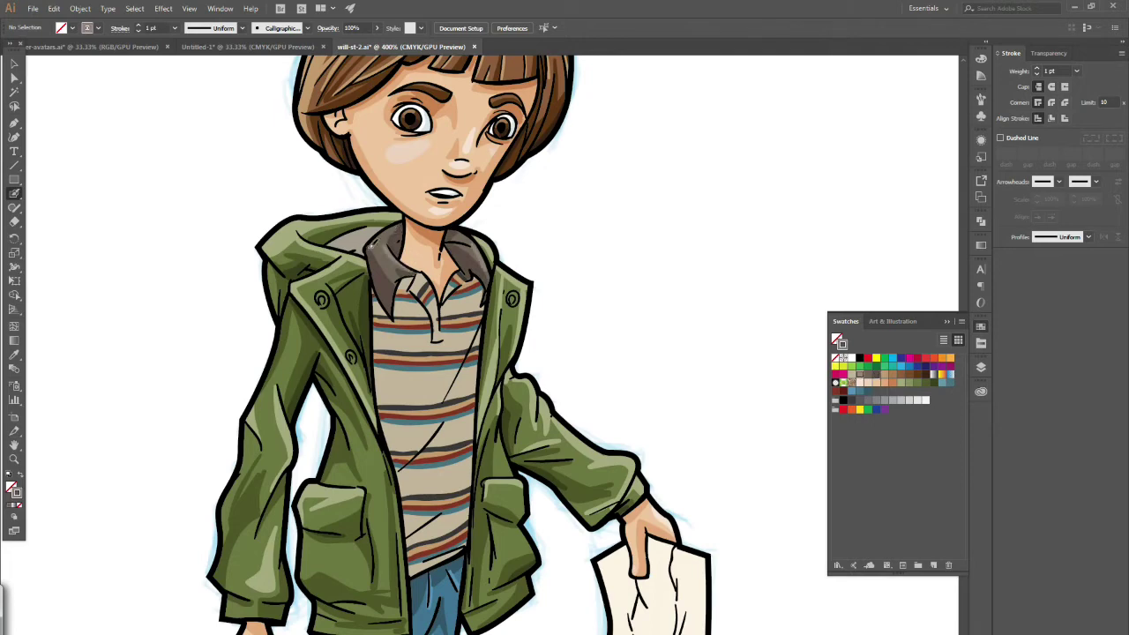
Step: Sample the shirt's beige, adjust it in the Color Picker and shade the hood lining with the Blob Brush
click(14, 355)
click(424, 427)
double_click(17, 493)
click(961, 195)
click(14, 193)
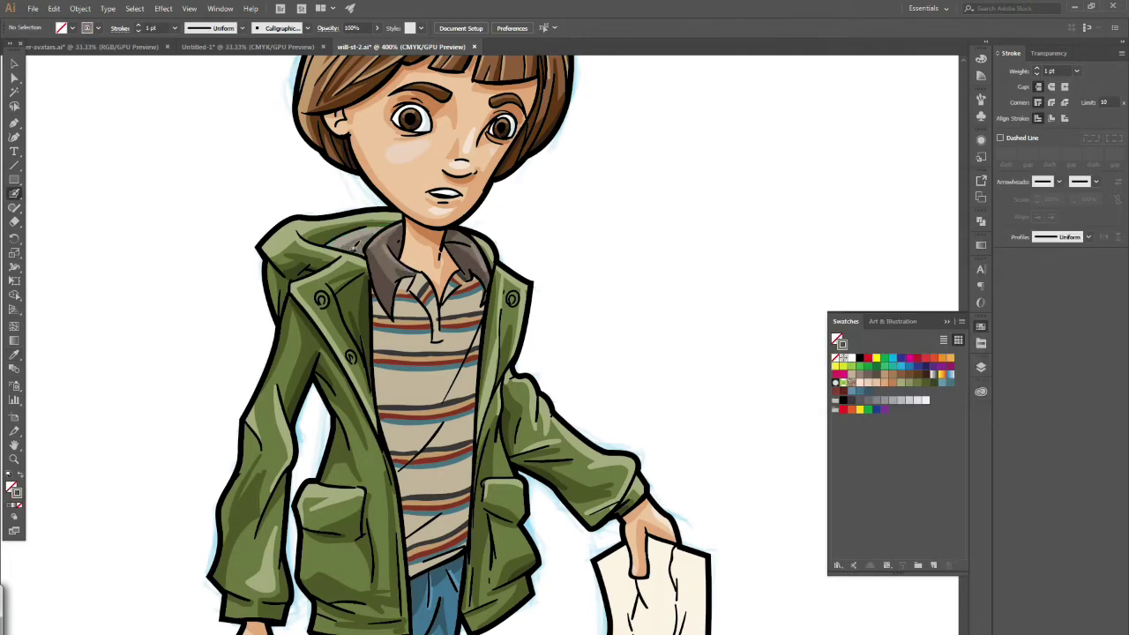
Step: Colour the three round jacket buttons with a mid-grey
click(875, 401)
drag(511, 296, 514, 302)
drag(321, 296, 322, 302)
drag(350, 353, 352, 359)
Step: Paint dark grey highlights on the black uppers of both shoes
click(860, 402)
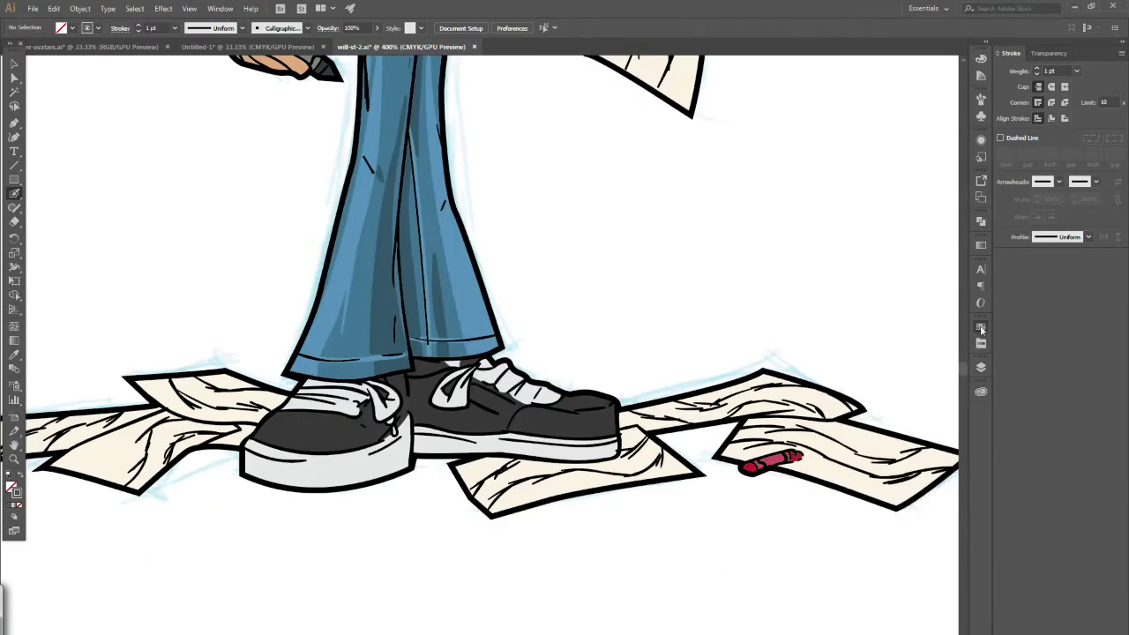
click(981, 326)
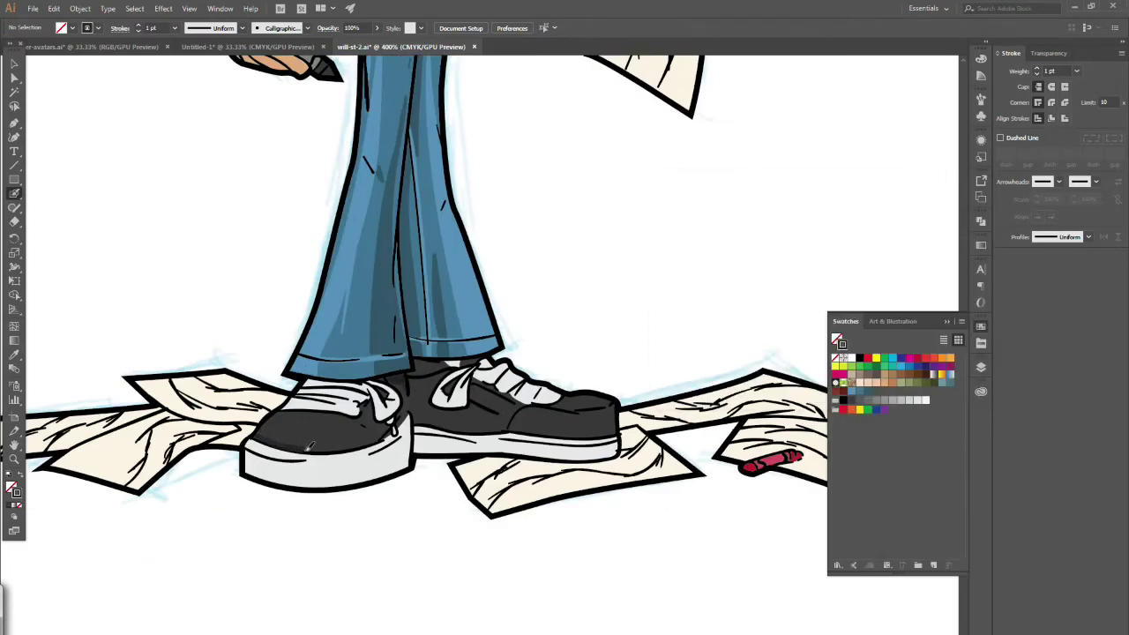
mouse_move(309, 447)
mouse_down()
mouse_move(364, 427)
mouse_move(328, 448)
mouse_up()
mouse_move(424, 378)
mouse_down()
mouse_move(418, 418)
mouse_move(476, 410)
mouse_move(432, 427)
mouse_move(617, 406)
mouse_up()
drag(263, 429, 324, 411)
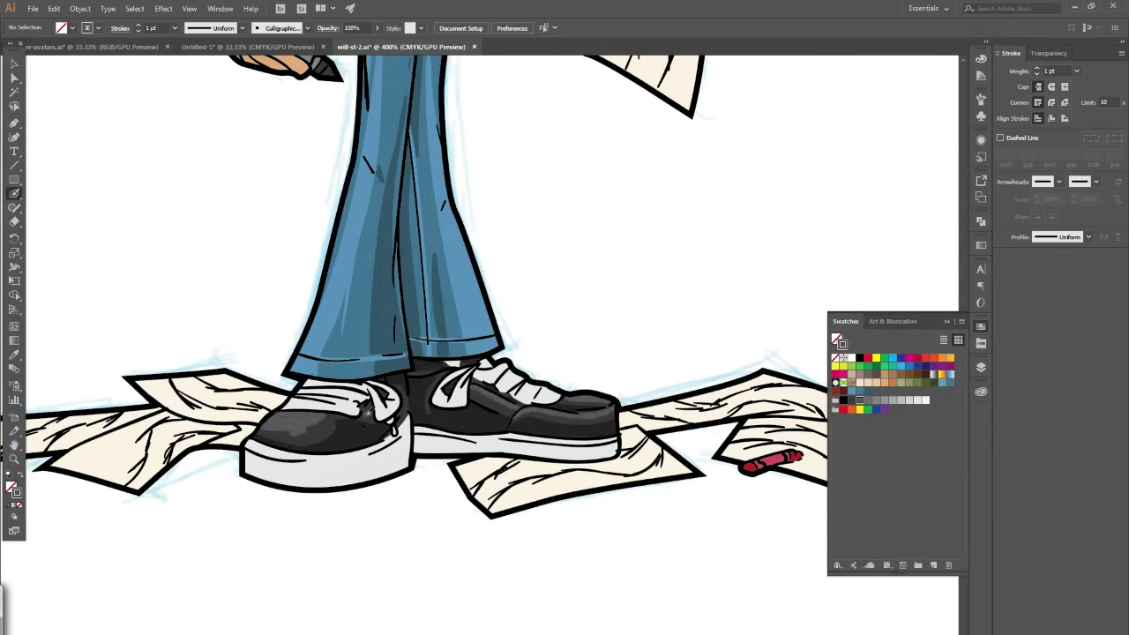
Step: Shade the shoe soles and laces with light grey and add white highlights along the soles
click(899, 401)
mouse_move(420, 443)
mouse_down()
mouse_move(617, 452)
mouse_move(416, 448)
mouse_up()
drag(408, 419, 392, 473)
mouse_move(247, 467)
mouse_down()
mouse_move(353, 477)
mouse_move(295, 477)
mouse_up()
drag(394, 445, 347, 458)
drag(285, 407, 388, 418)
mouse_move(463, 397)
mouse_down()
mouse_move(450, 403)
mouse_move(504, 388)
mouse_up()
click(852, 358)
drag(505, 442, 589, 438)
drag(250, 449, 351, 454)
Step: Paint light grey highlights on the black crayon in the hand and add darker grey accents
key(z)
alt+click(609, 317)
alt+click(589, 284)
alt+click(589, 284)
click(388, 337)
click(389, 342)
click(389, 342)
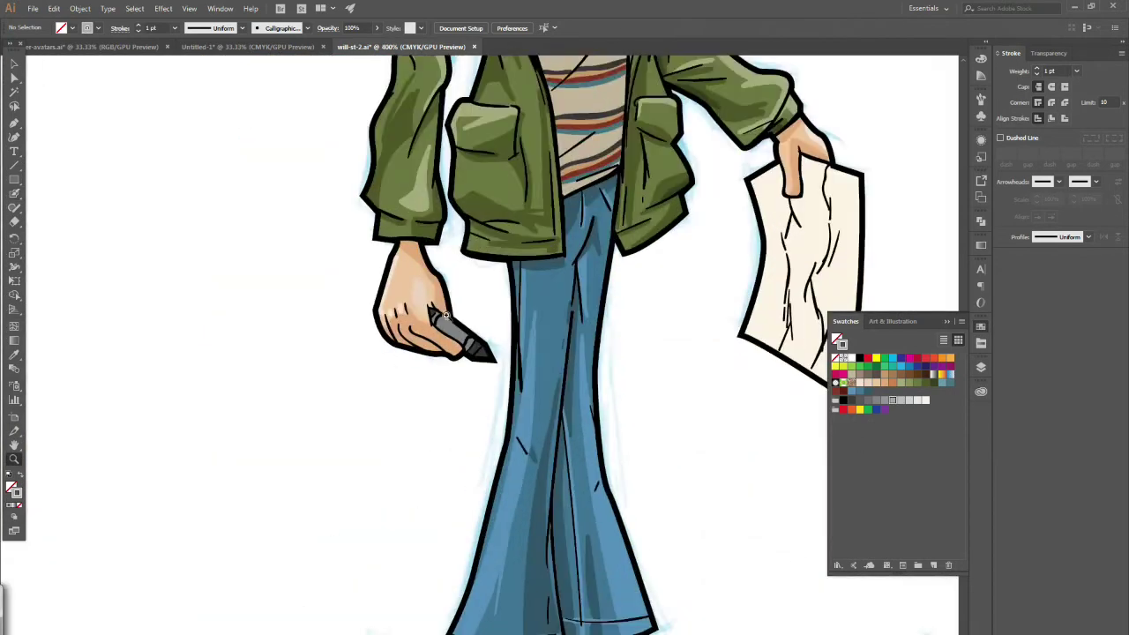
key(b)
mouse_move(437, 309)
mouse_down()
mouse_move(465, 335)
mouse_move(492, 339)
mouse_move(189, 347)
mouse_move(256, 348)
mouse_up()
click(867, 400)
Step: Choose a pale beige sampled from the paper's colour and paint shading along the paper held in the hand
click(16, 356)
click(564, 265)
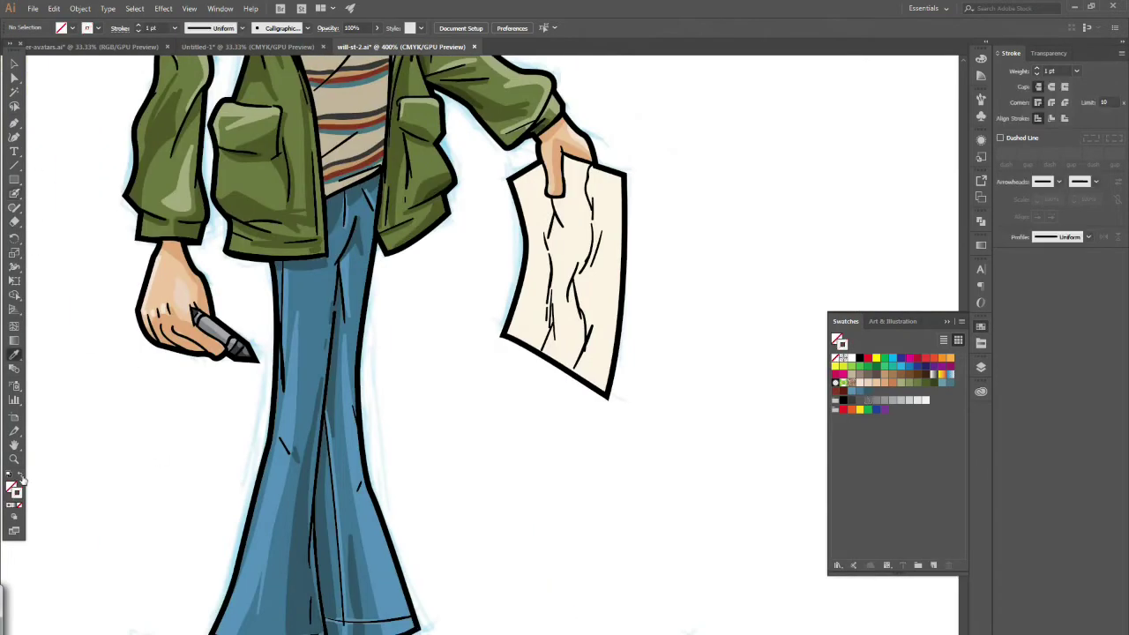
double_click(17, 493)
click(955, 193)
click(15, 194)
mouse_move(605, 243)
mouse_down()
mouse_move(601, 384)
mouse_move(564, 344)
mouse_move(538, 335)
mouse_up()
mouse_move(607, 185)
mouse_down()
mouse_move(573, 256)
mouse_move(528, 290)
mouse_up()
Step: Paint beige shading strokes on the paper sheets lying on the floor around the shoes
click(947, 322)
drag(963, 363, 962, 370)
drag(539, 353, 377, 362)
drag(485, 355, 402, 385)
mouse_move(540, 337)
mouse_down()
mouse_move(542, 321)
mouse_move(578, 310)
mouse_up()
mouse_move(656, 300)
mouse_down()
mouse_move(710, 295)
mouse_move(779, 334)
mouse_up()
drag(697, 337, 806, 383)
drag(963, 371, 963, 380)
drag(778, 322, 624, 347)
mouse_move(693, 296)
mouse_down()
mouse_move(782, 312)
mouse_move(737, 308)
mouse_up()
mouse_move(661, 309)
mouse_down()
mouse_move(529, 344)
mouse_move(600, 335)
mouse_up()
drag(642, 309, 566, 329)
Step: Paint thick dark grey scribble bands across the floor papers behind the character's heel
click(980, 327)
mouse_move(660, 377)
mouse_down()
mouse_move(706, 312)
mouse_move(762, 311)
mouse_up()
drag(665, 378, 746, 315)
mouse_move(533, 343)
mouse_down()
mouse_move(630, 303)
mouse_move(622, 314)
mouse_up()
mouse_move(705, 296)
mouse_down()
mouse_move(766, 264)
mouse_move(810, 291)
mouse_up()
drag(757, 301, 716, 291)
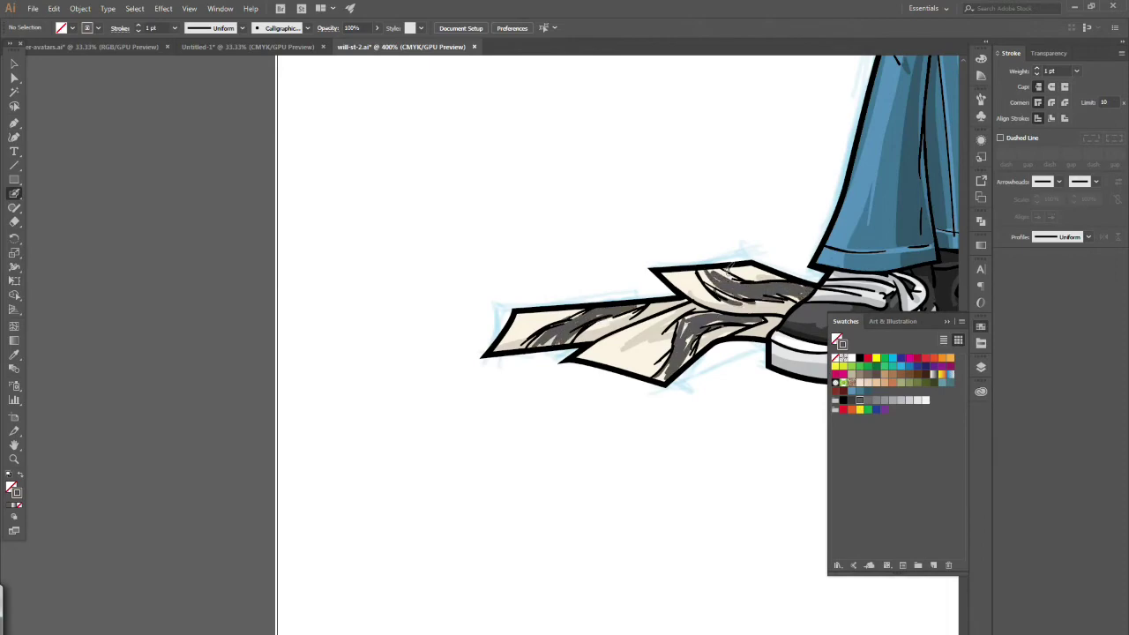
Step: Paint dark grey scribble bands across the floor papers in front of and beneath the front shoe
scroll(758, 296, right, 6)
drag(231, 393, 315, 354)
drag(250, 381, 404, 333)
drag(400, 299, 541, 284)
drag(518, 282, 589, 305)
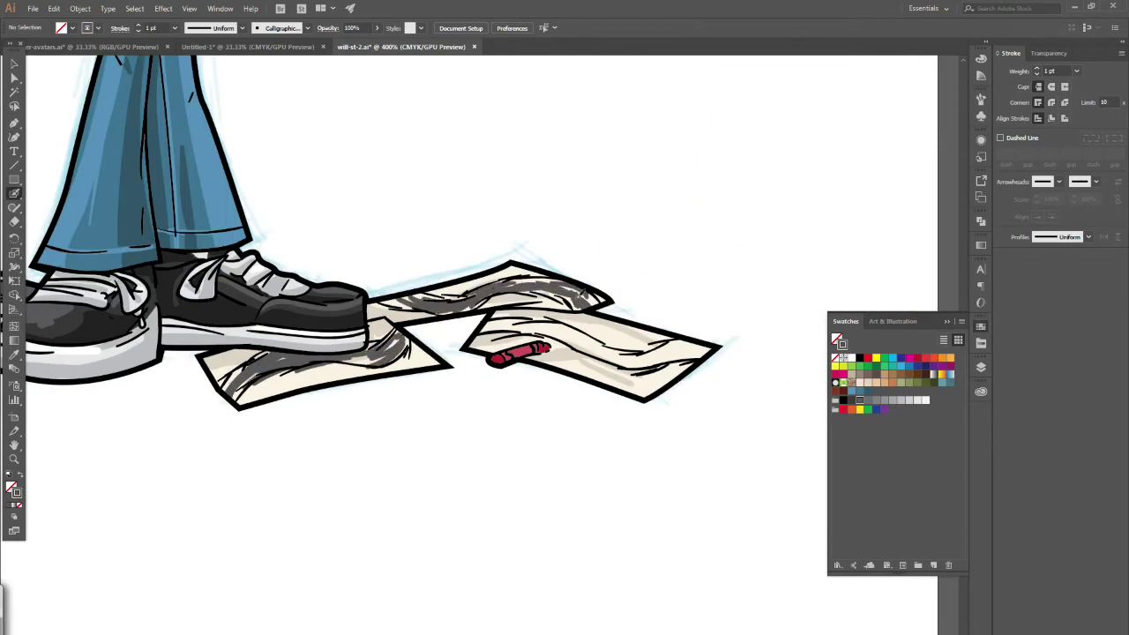
drag(483, 330, 524, 321)
mouse_move(495, 321)
mouse_down()
mouse_move(603, 353)
mouse_move(705, 353)
mouse_up()
drag(649, 363, 712, 344)
Step: Choose a dark grey-blue and add scribble strokes along the grey bands on the papers near the front shoe
click(860, 390)
double_click(17, 493)
click(942, 217)
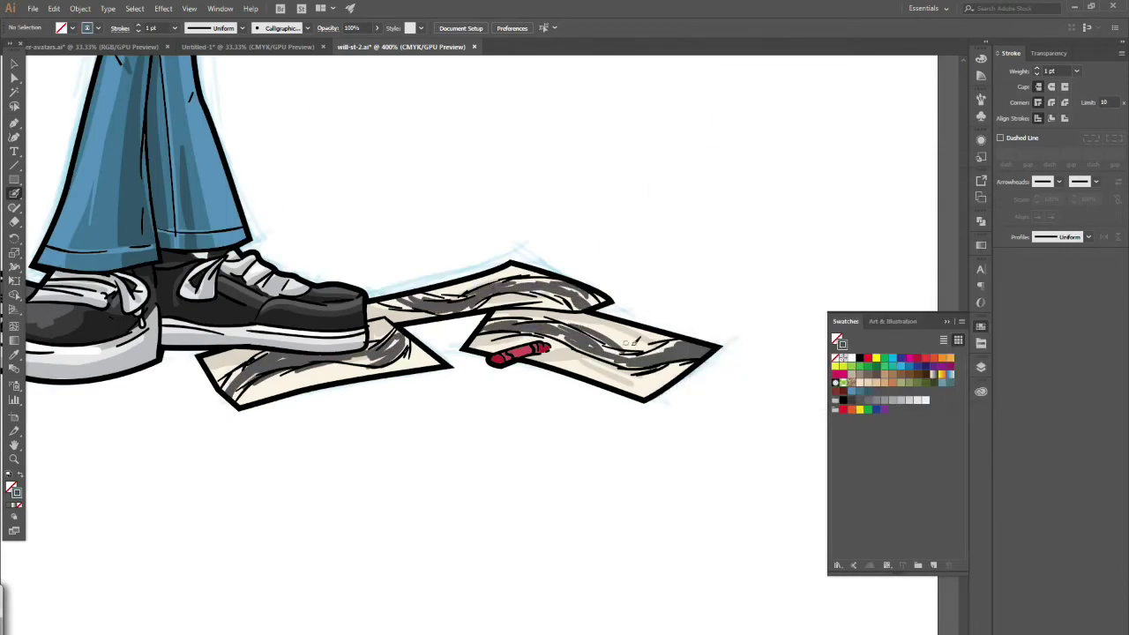
drag(617, 343, 668, 344)
drag(577, 348, 677, 364)
drag(487, 335, 517, 335)
drag(527, 317, 582, 323)
drag(545, 318, 645, 344)
drag(474, 307, 573, 297)
drag(434, 301, 515, 280)
drag(392, 303, 452, 312)
drag(395, 361, 411, 338)
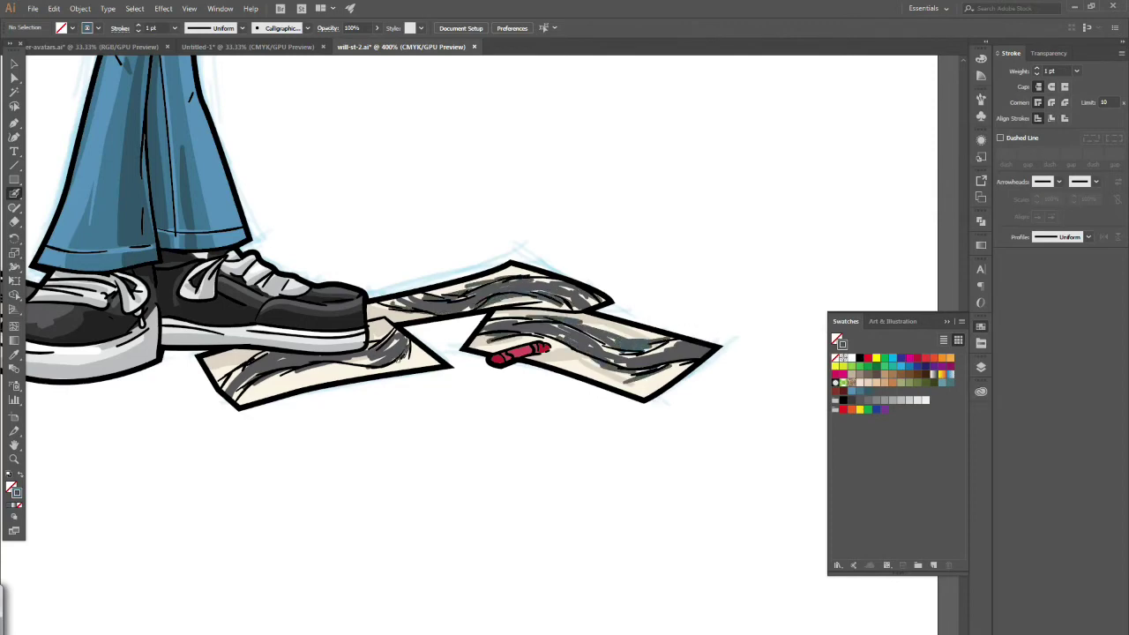
drag(340, 364, 387, 352)
drag(259, 385, 358, 365)
drag(224, 390, 268, 350)
Step: Add grey-blue scribbles to the papers behind the heel and dark red scribbles to all the floor papers
mouse_move(575, 355)
mouse_down()
mouse_move(604, 368)
mouse_move(577, 354)
mouse_up()
scroll(494, 353, left, 6)
scroll(555, 348, left, 4)
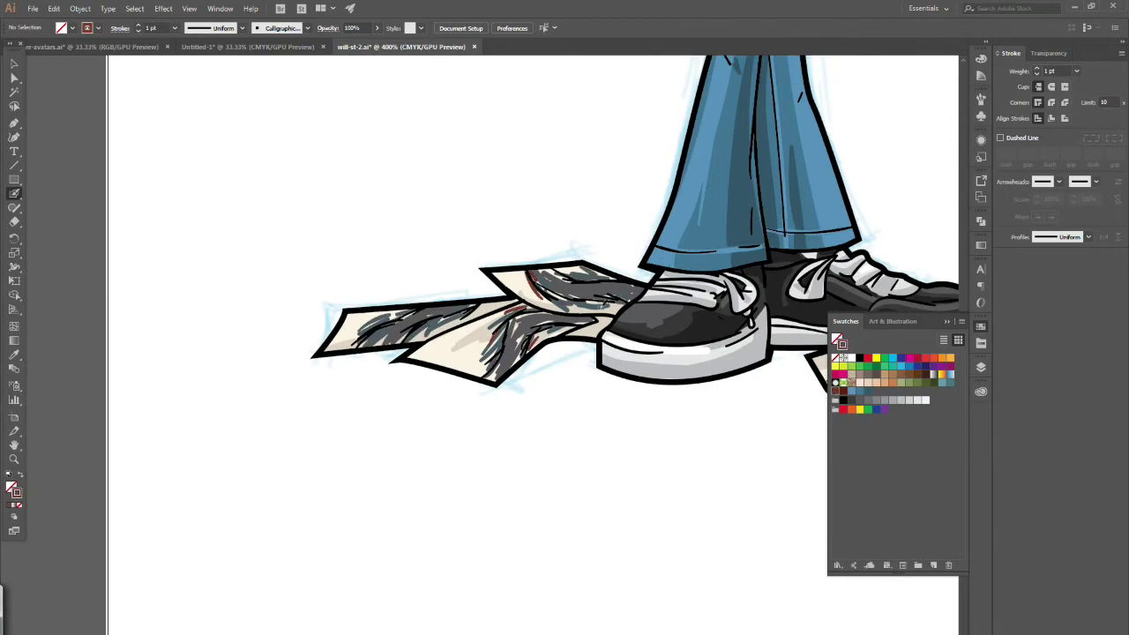
scroll(479, 343, right, 9)
scroll(564, 353, right, 3)
drag(666, 330, 702, 335)
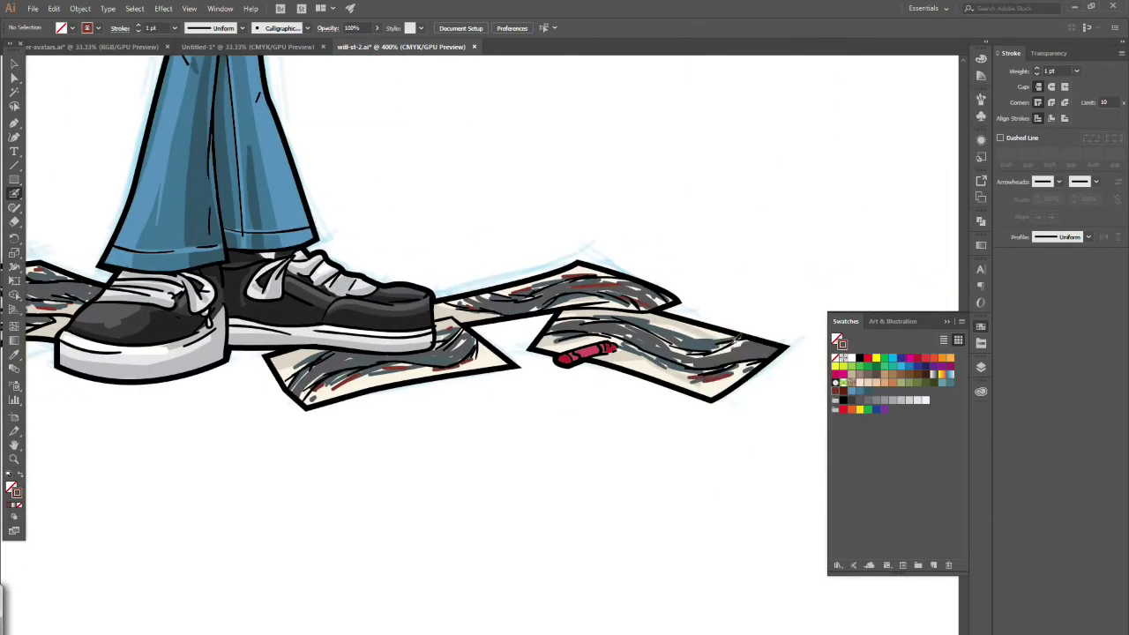
drag(577, 318, 608, 315)
Step: Paint lighter red highlights on the red crayon lying on the floor paper
double_click(16, 493)
click(793, 280)
click(940, 220)
drag(569, 358, 616, 350)
double_click(17, 493)
click(940, 221)
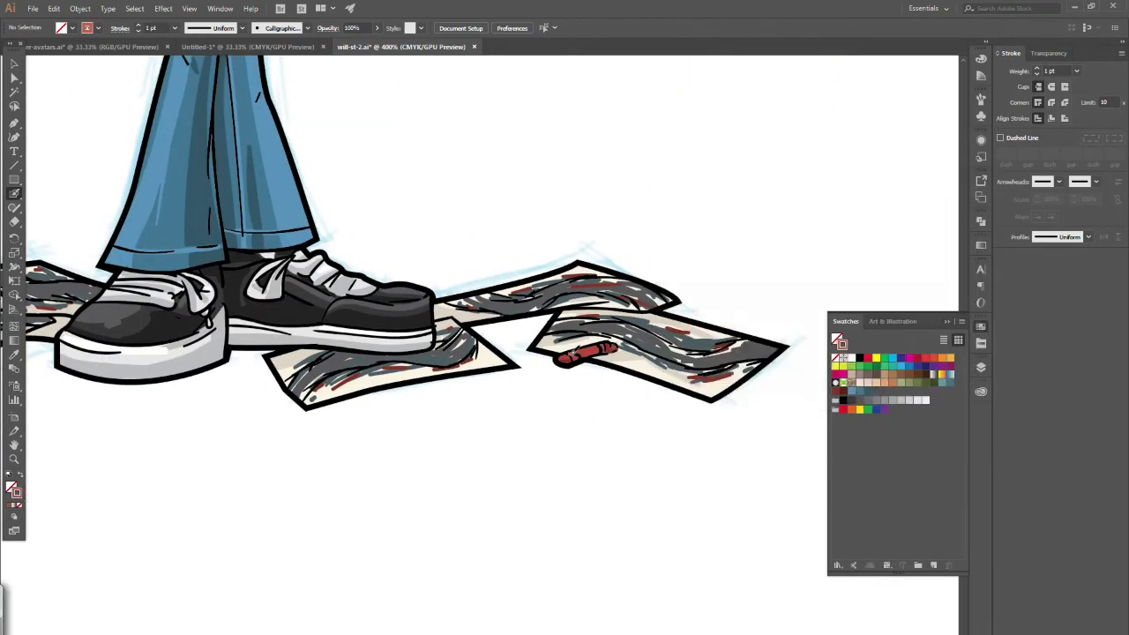
double_click(17, 493)
click(735, 224)
click(946, 218)
Step: Scribble a vertical dark grey band down the middle of the paper held in the hand
key(z)
alt+click(579, 441)
click(859, 400)
click(14, 193)
drag(456, 319, 454, 381)
drag(469, 339, 465, 385)
drag(467, 288, 458, 323)
mouse_move(463, 251)
mouse_down()
mouse_move(460, 300)
mouse_move(470, 275)
mouse_up()
mouse_move(474, 238)
mouse_down()
mouse_move(477, 295)
mouse_move(451, 326)
mouse_up()
Step: Add darker grey strokes over the vertical scribble band on the held paper
click(851, 400)
drag(466, 272, 462, 320)
drag(466, 321, 460, 375)
drag(464, 235, 467, 298)
drag(479, 234, 475, 266)
Step: Add grey-blue and dark red scribble strokes along both edges of the band on the held paper
click(14, 354)
click(556, 627)
click(14, 193)
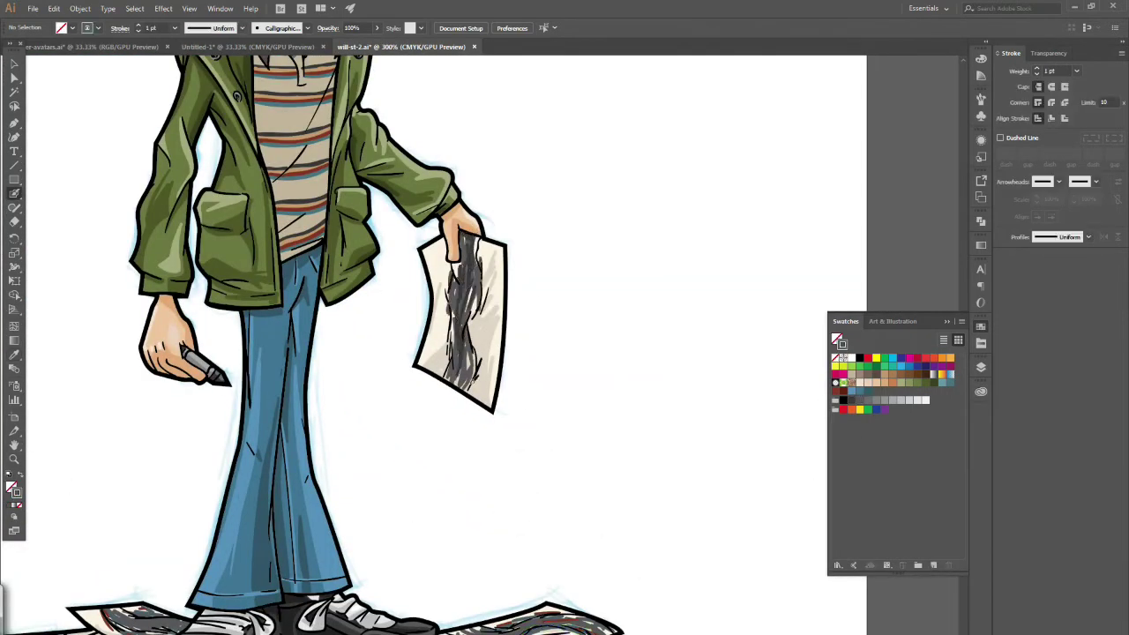
drag(480, 331, 472, 389)
mouse_move(488, 262)
mouse_down()
mouse_move(473, 328)
mouse_move(481, 319)
mouse_up()
drag(444, 265, 448, 306)
mouse_move(453, 313)
mouse_down()
mouse_move(447, 340)
mouse_move(482, 389)
mouse_up()
drag(473, 310, 484, 393)
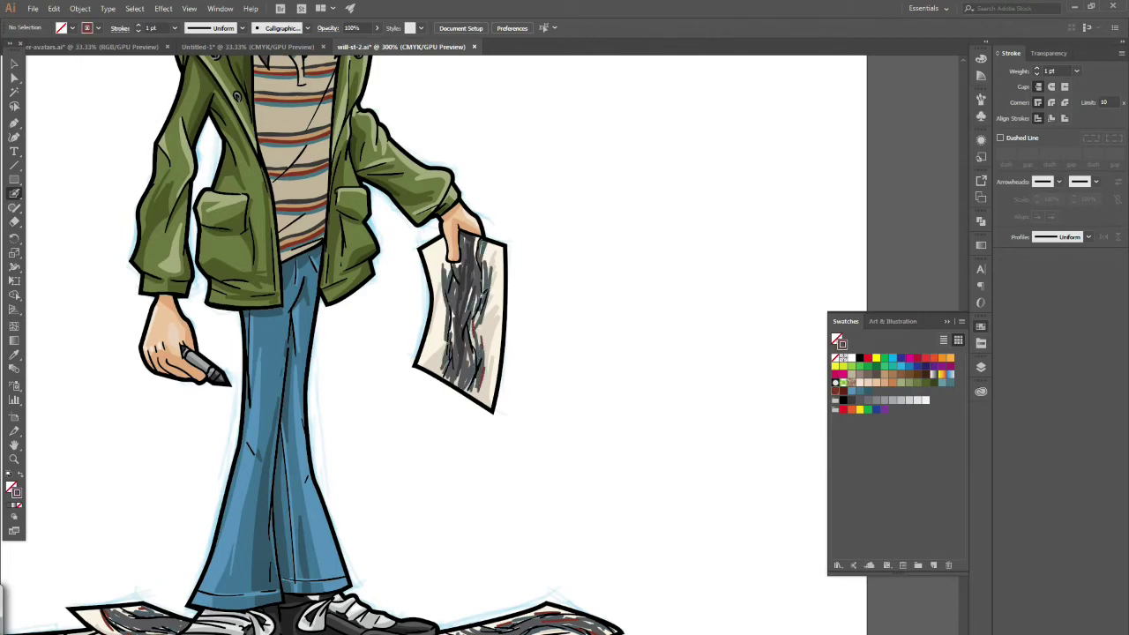
drag(488, 254, 483, 300)
drag(446, 273, 455, 367)
Step: Make the color 2 layer active for painting on the shirt
double_click(15, 460)
click(401, 364)
click(483, 348)
click(483, 348)
click(483, 348)
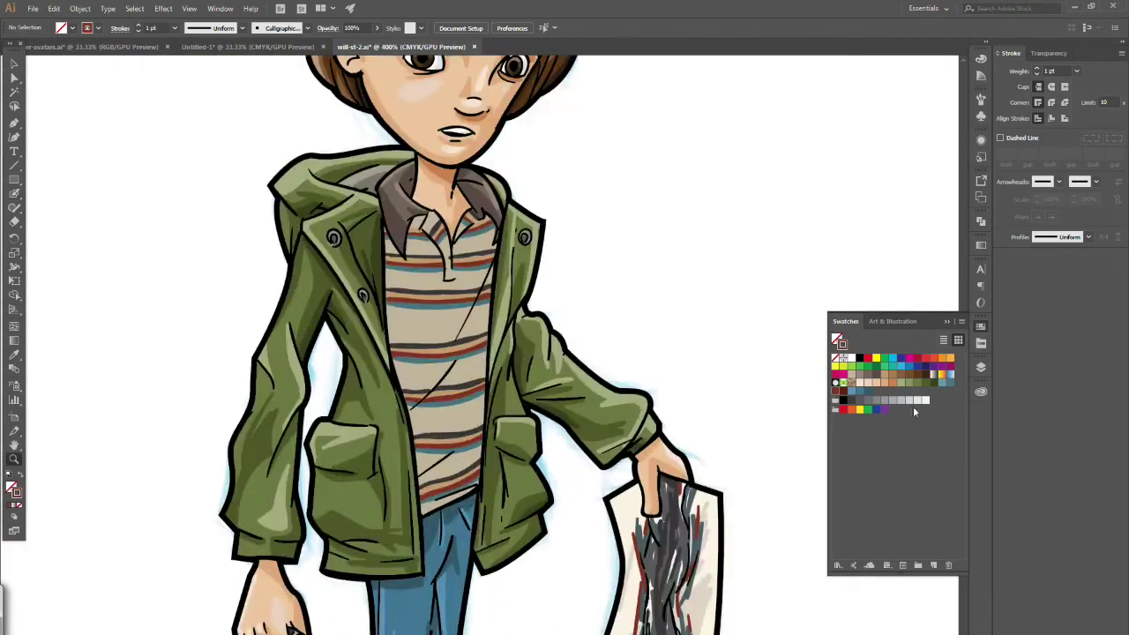
click(980, 366)
click(896, 417)
Step: Choose a very light beige and paint highlights on the shirt's placket, chest and lower front
key(i)
click(981, 326)
click(852, 375)
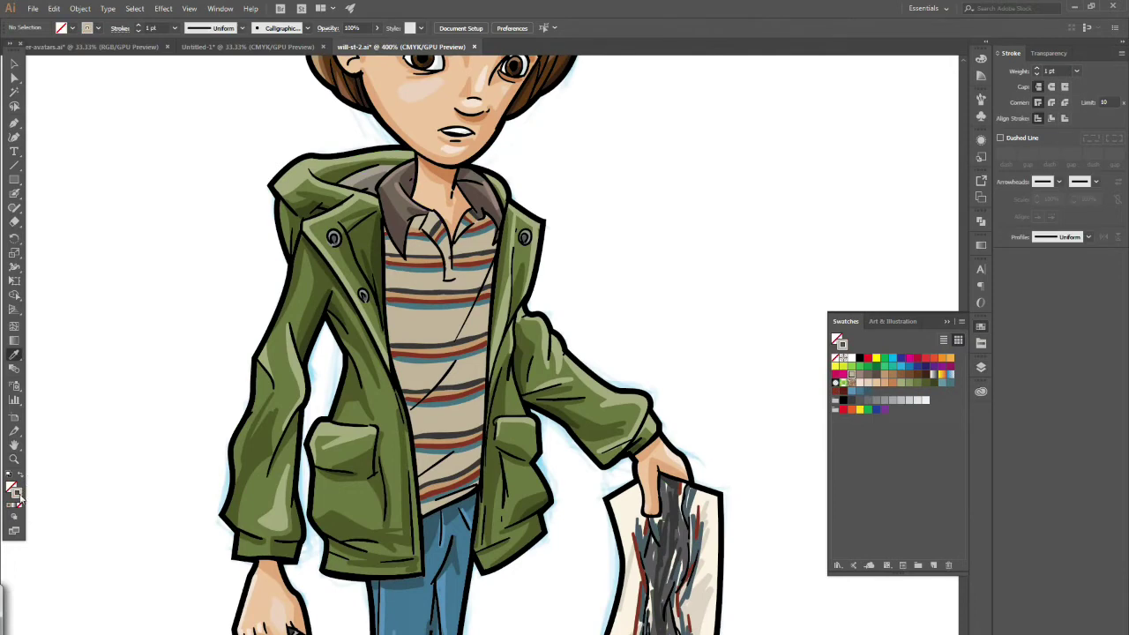
double_click(18, 493)
click(684, 212)
click(958, 195)
key(b)
drag(442, 238, 450, 272)
drag(499, 231, 413, 406)
mouse_move(418, 471)
mouse_down()
mouse_move(483, 401)
mouse_move(479, 450)
mouse_up()
Step: Paint medium beige shading on the shirt beside the jacket edges and along the folds
click(859, 375)
mouse_move(388, 235)
mouse_down()
mouse_move(395, 385)
mouse_move(458, 358)
mouse_move(478, 310)
mouse_up()
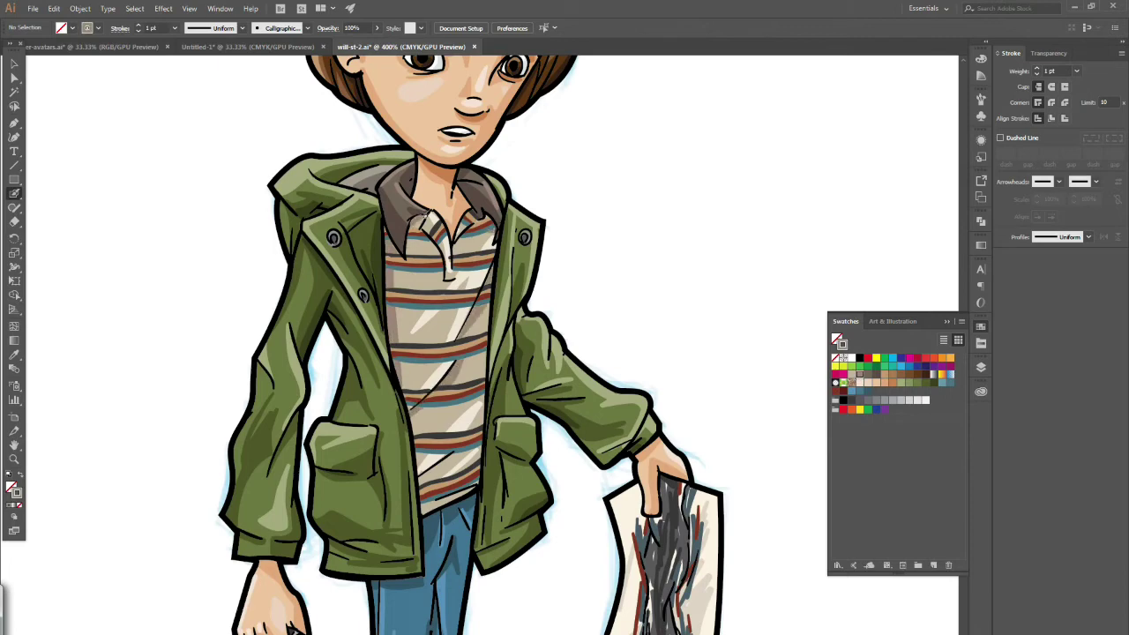
mouse_move(422, 477)
mouse_down()
mouse_move(459, 454)
mouse_move(484, 408)
mouse_up()
drag(494, 304, 481, 383)
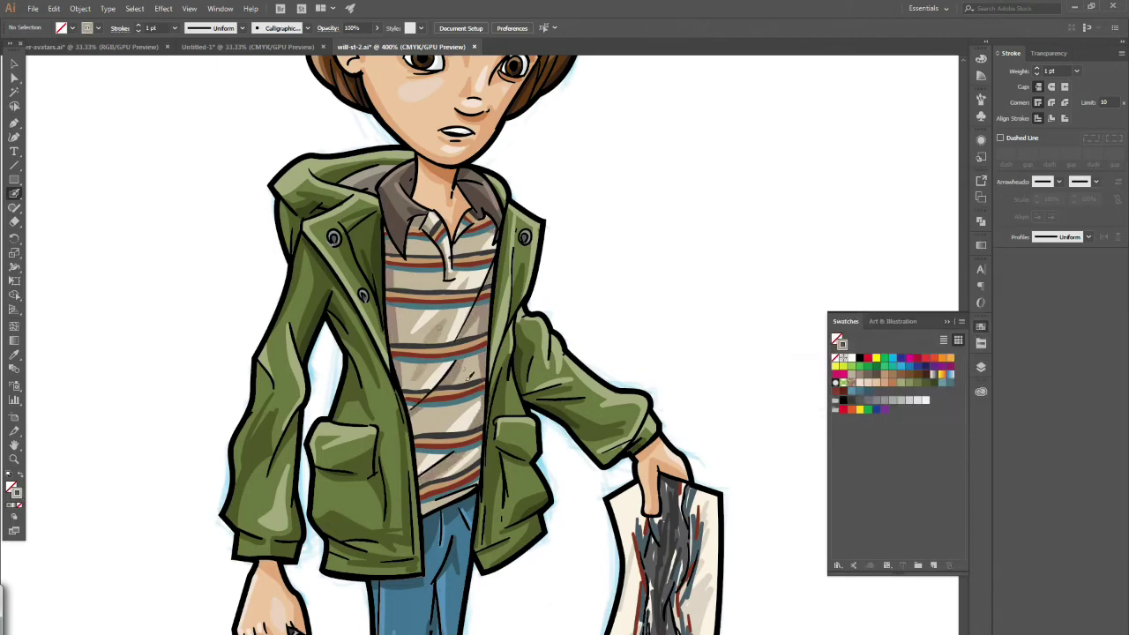
drag(440, 420, 413, 454)
Step: Choose a darker beige and deepen the shadows along the shirt's folds and jacket-side edge
double_click(842, 345)
click(963, 191)
drag(463, 359, 437, 389)
drag(479, 313, 458, 340)
drag(492, 266, 479, 379)
drag(484, 398, 481, 426)
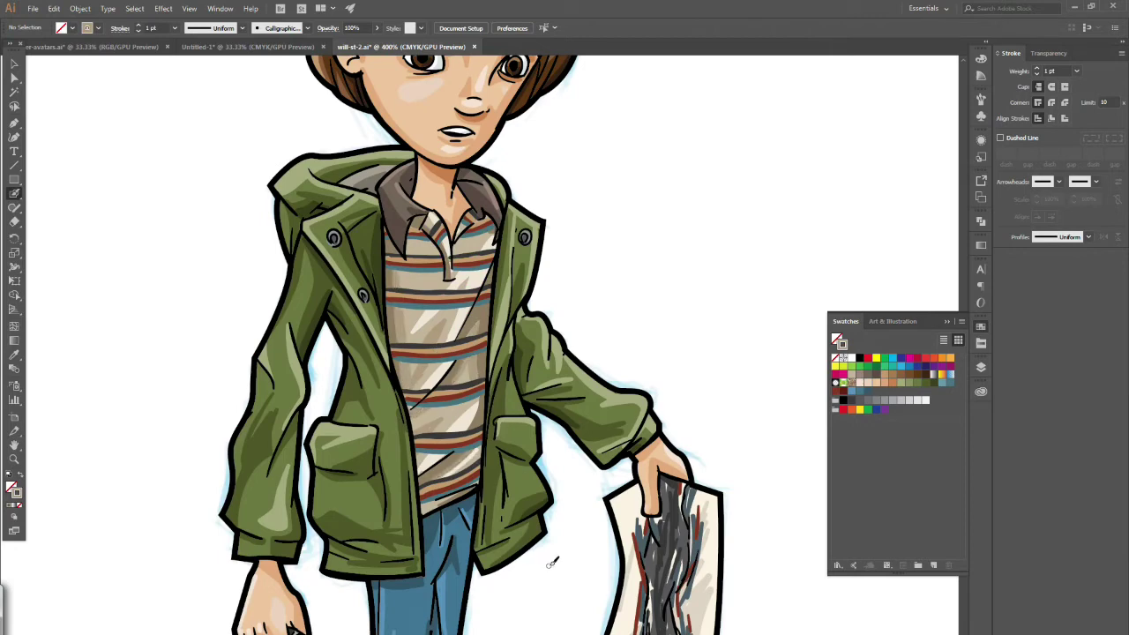
Step: Make the color layer active and shade the shirt's blue stripes with darker blue and its red stripes with dark red
key(v)
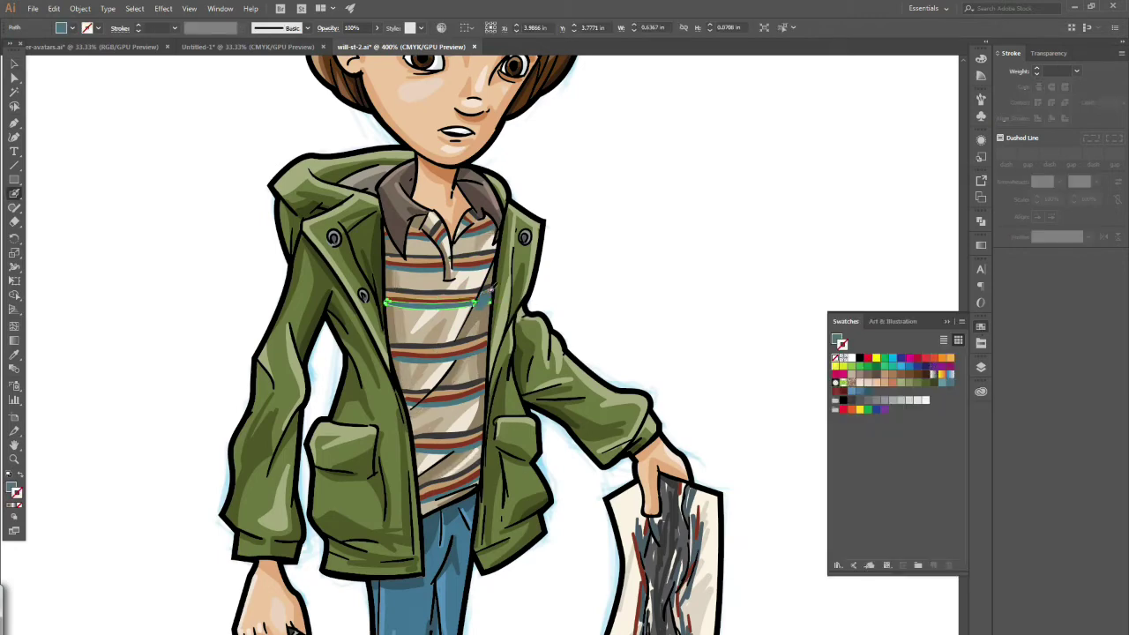
click(862, 390)
click(980, 327)
click(981, 367)
click(914, 405)
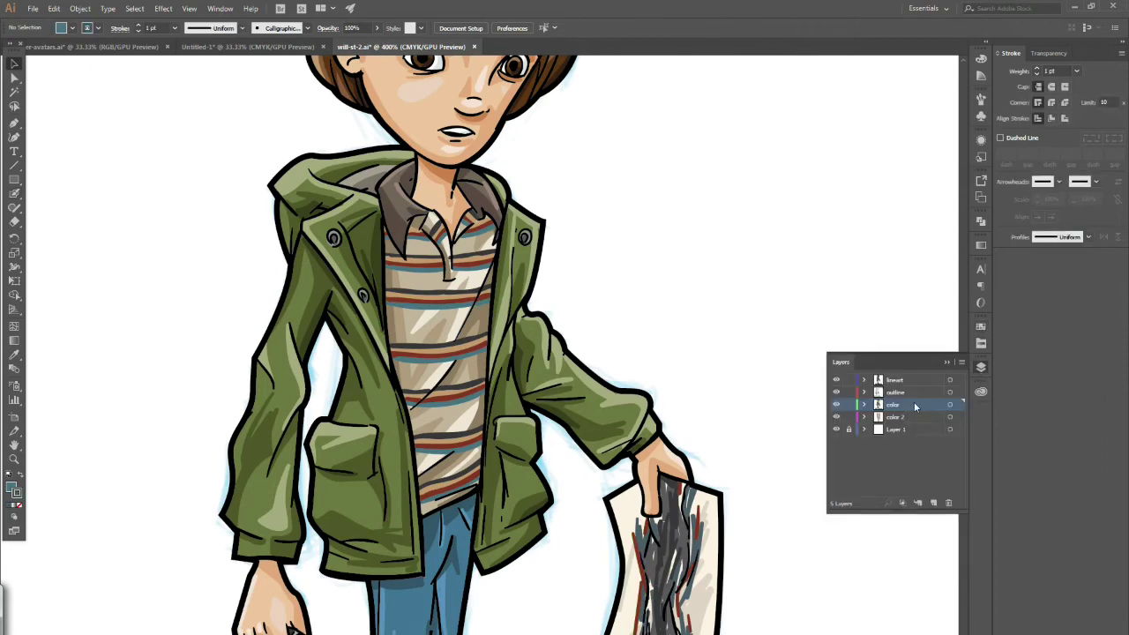
click(14, 459)
click(474, 348)
key(b)
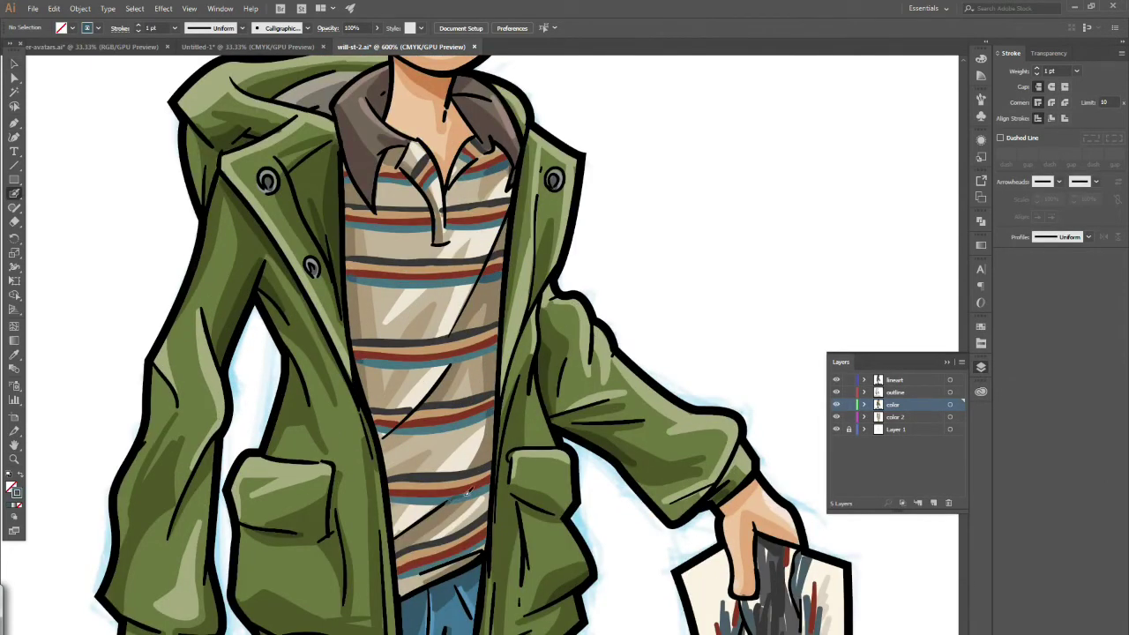
click(980, 327)
click(843, 390)
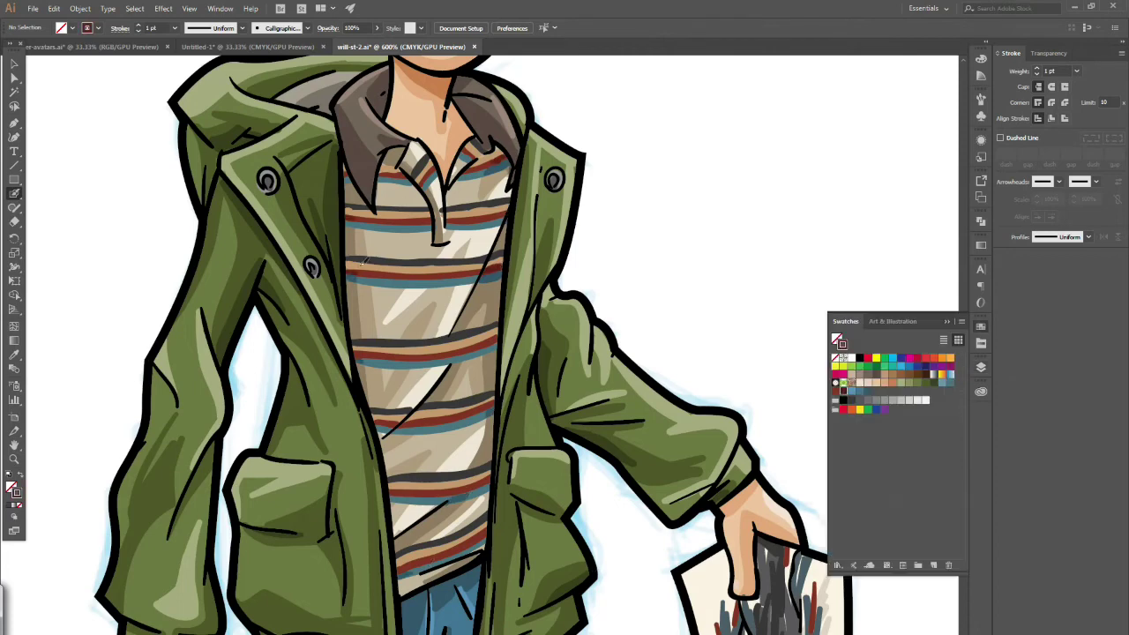
Step: Sample the shirt's orange stripe, choose a darker shade of it and paint shadows on the orange stripes
key(i)
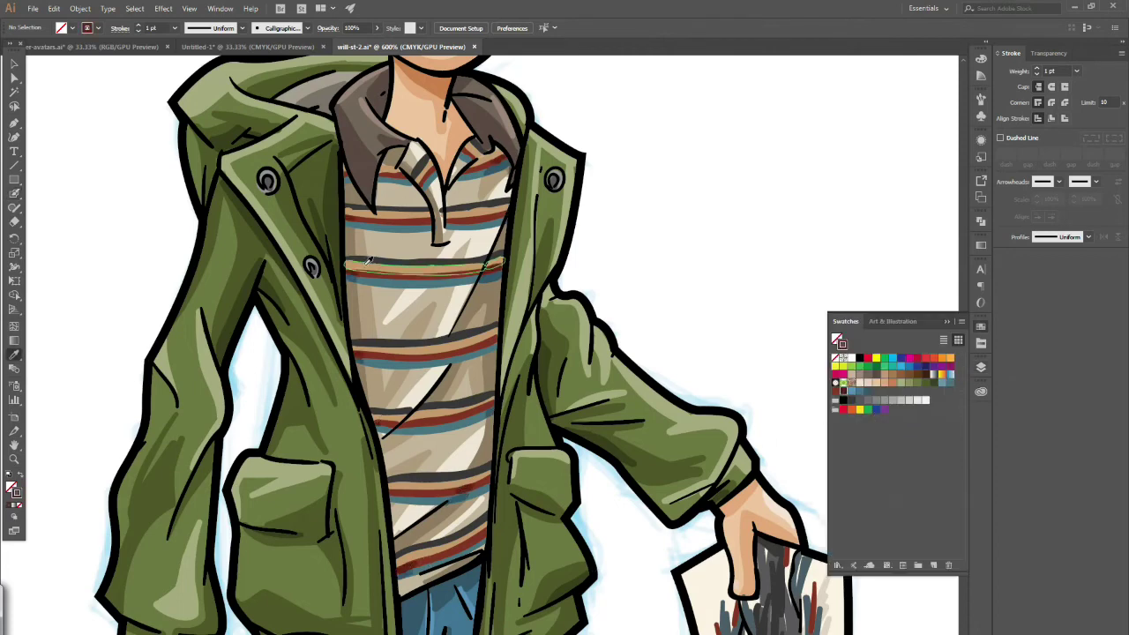
click(372, 266)
double_click(11, 488)
click(743, 262)
click(946, 217)
key(shift+x)
key(b)
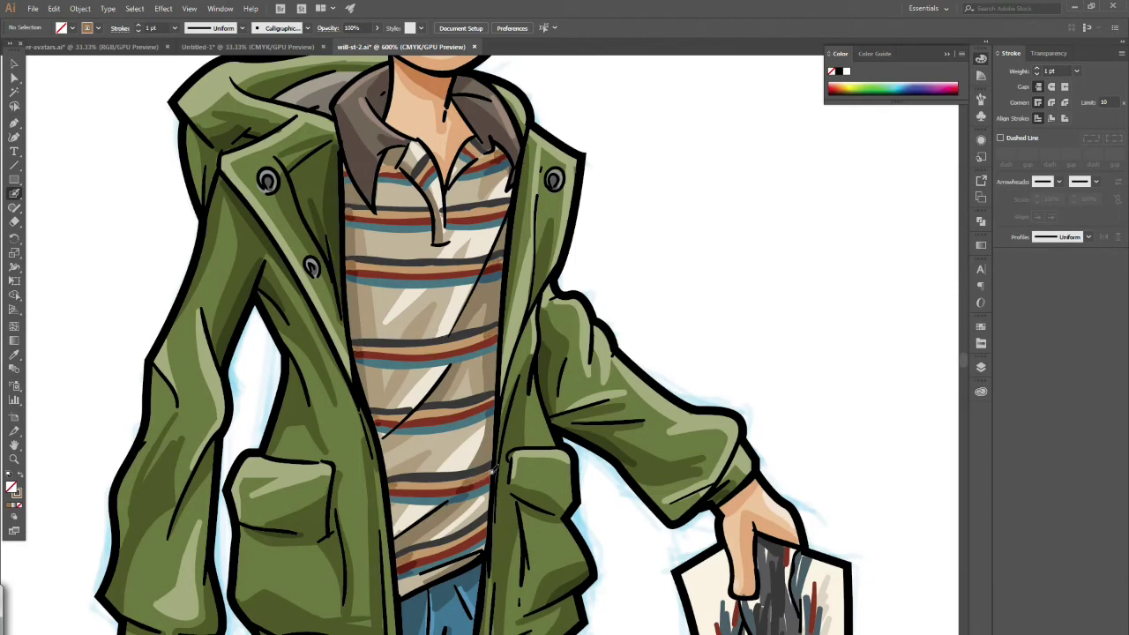
Step: Choose a lighter orange and paint highlights on the shirt's orange stripes
click(983, 329)
double_click(18, 493)
click(719, 248)
click(946, 218)
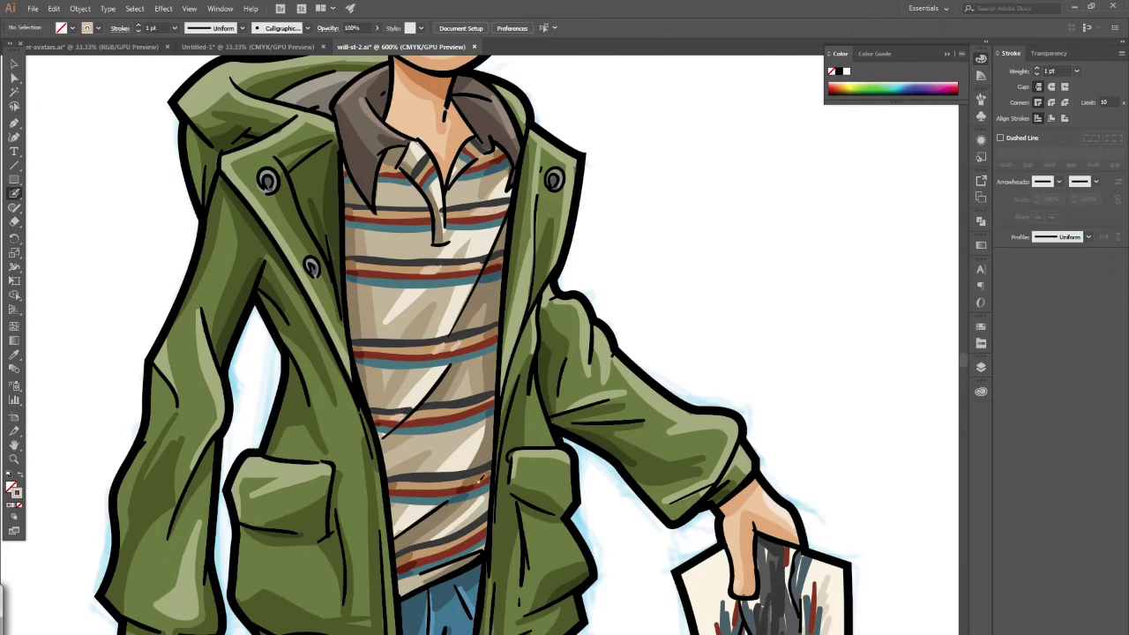
Step: Paint highlights on the shirt's red stripes with lighter red and on its blue stripes with light blue
click(981, 328)
double_click(838, 342)
click(944, 213)
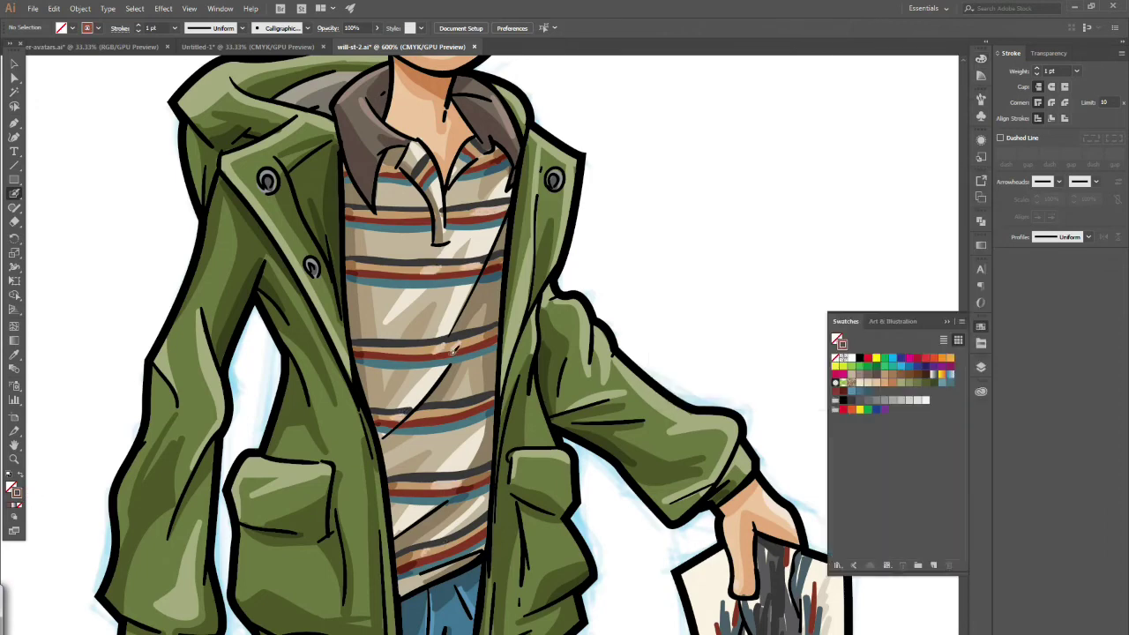
click(851, 396)
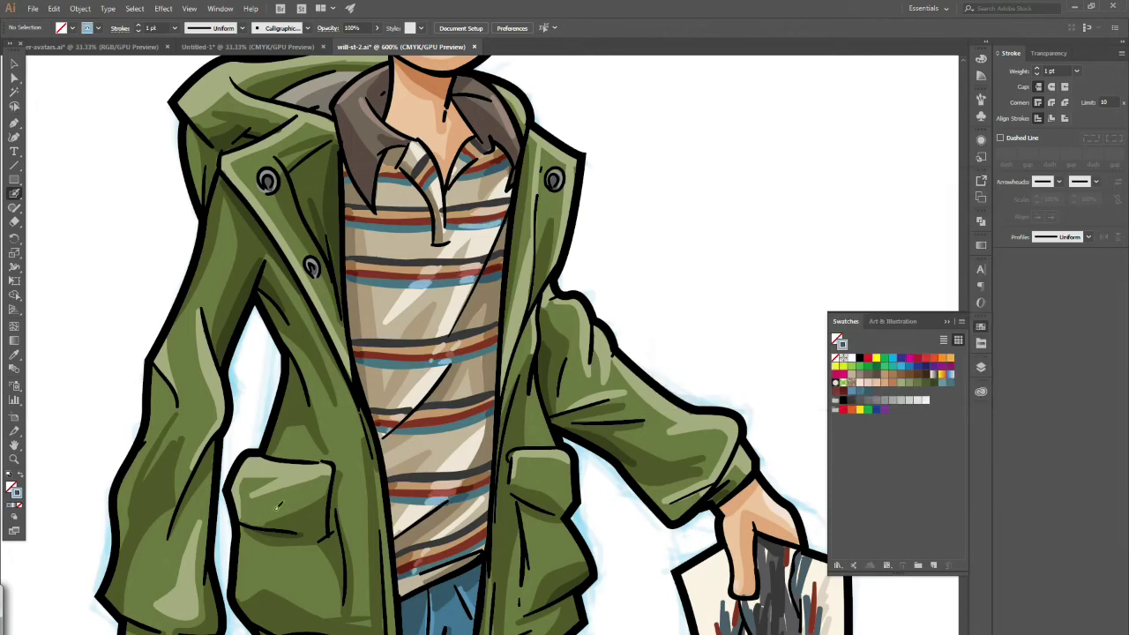
Step: Sample the red of a lower shirt stripe and touch up the red stripe on the upper chest
click(14, 355)
click(425, 493)
click(14, 193)
drag(467, 221, 495, 215)
Step: Recolour the large highlight shape on the shirt's chest with a softer light grey-beige fill
click(14, 458)
alt+click(492, 287)
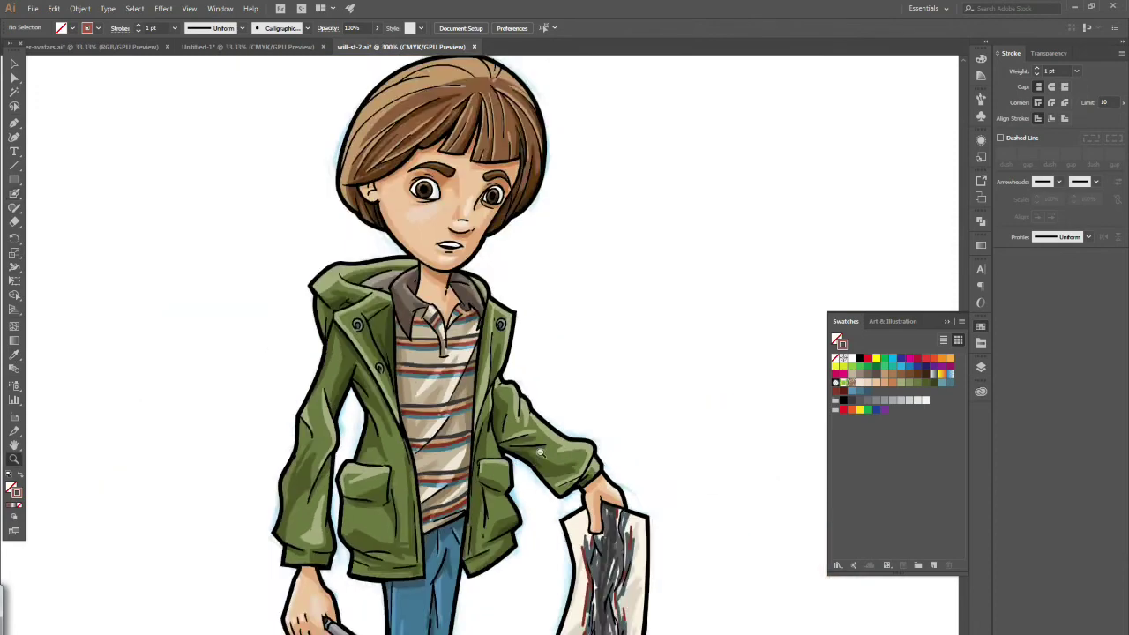
alt+click(506, 555)
click(454, 238)
click(465, 273)
click(468, 351)
click(14, 63)
click(451, 349)
double_click(11, 487)
click(684, 231)
click(947, 204)
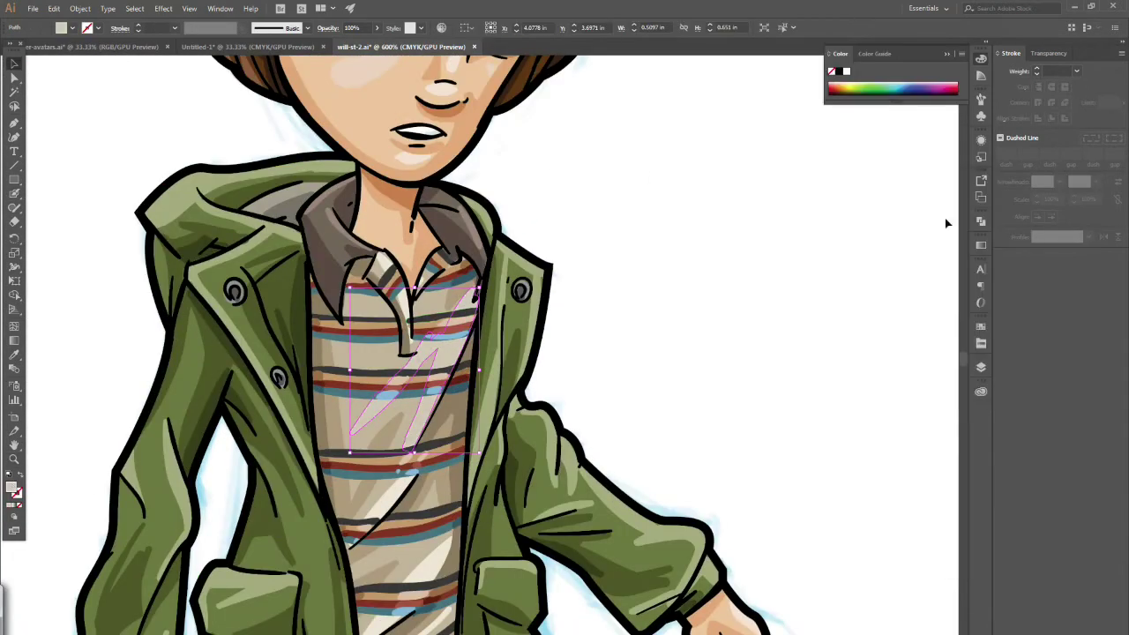
Step: Recolour the remaining highlight shapes on the shirt's middle and lower front with the grey-beige sampled from the chest highlight
click(404, 304)
click(14, 355)
click(441, 353)
click(397, 501)
shift+click(433, 568)
click(14, 356)
click(441, 352)
click(15, 64)
click(688, 265)
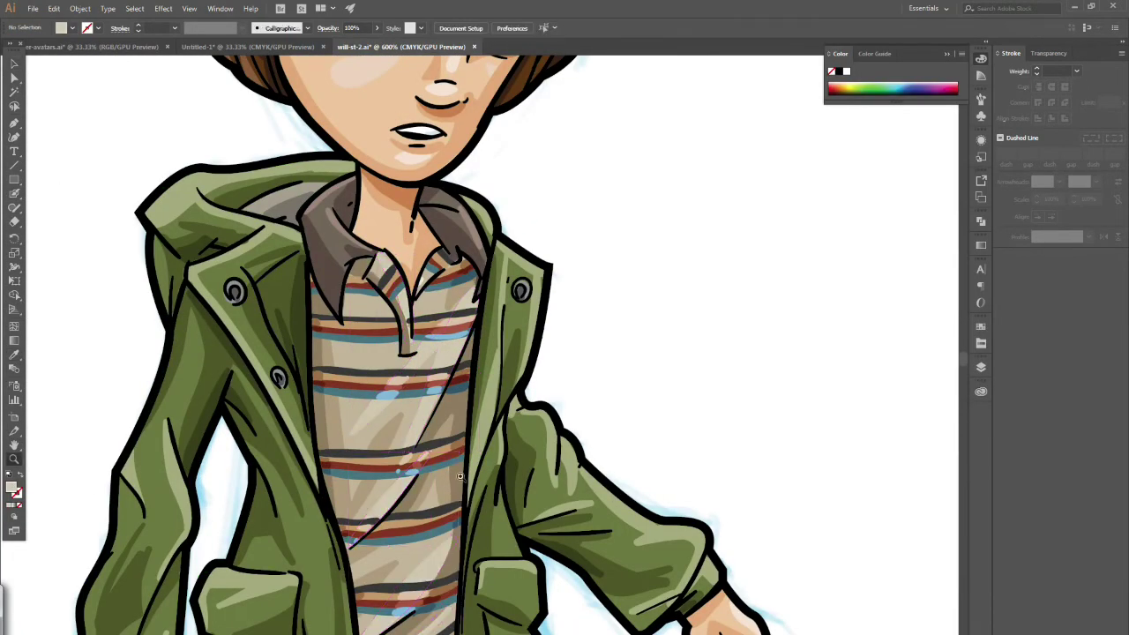
Step: Add a new layer above the lineart layer and accept its default options
click(14, 459)
alt+click(459, 291)
click(661, 264)
click(981, 326)
click(980, 367)
double_click(879, 380)
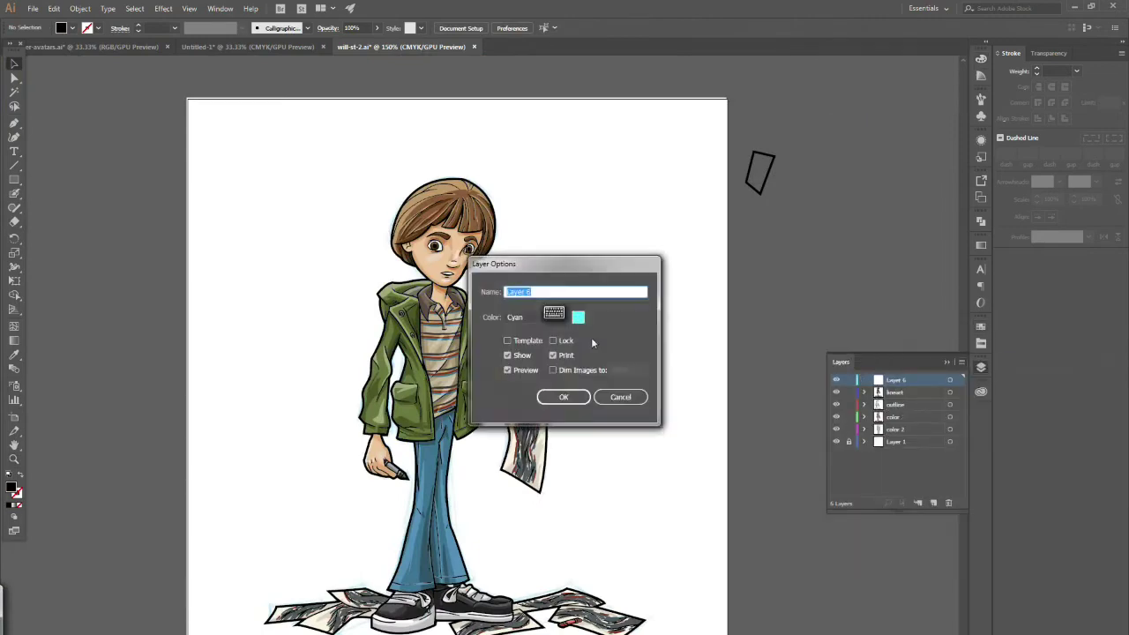
click(564, 396)
Step: Set a white stroke with no fill and paint small white glints in the character's eyes with the brush
click(9, 474)
click(19, 505)
click(20, 474)
click(14, 459)
click(475, 371)
click(469, 371)
key(b)
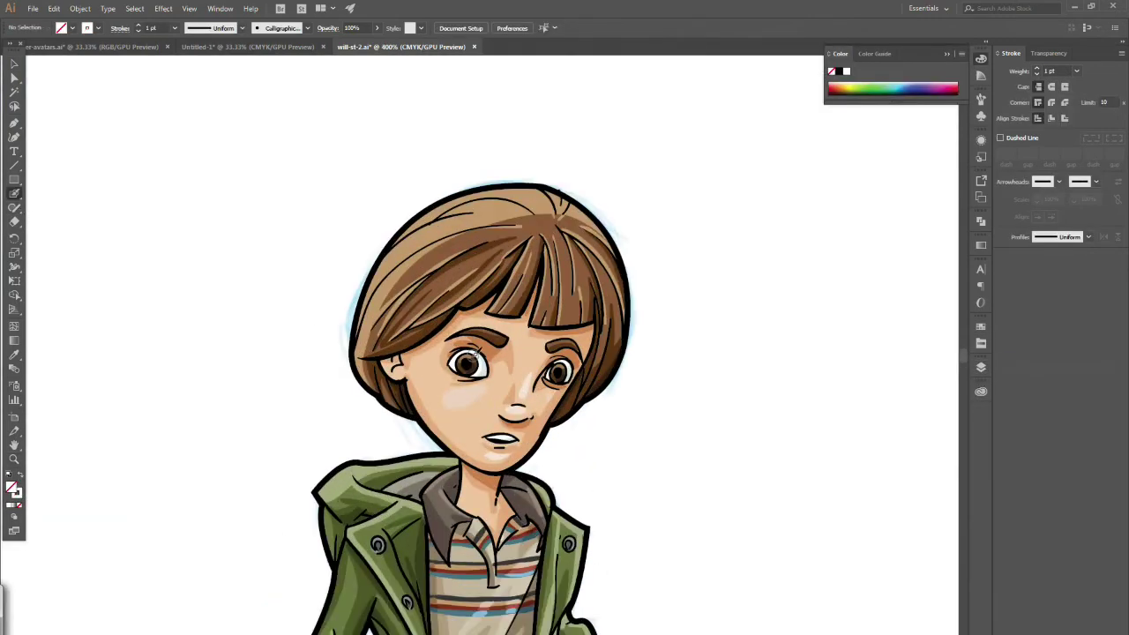
key(ctrl+minus)
key(ctrl+minus)
key(ctrl+minus)
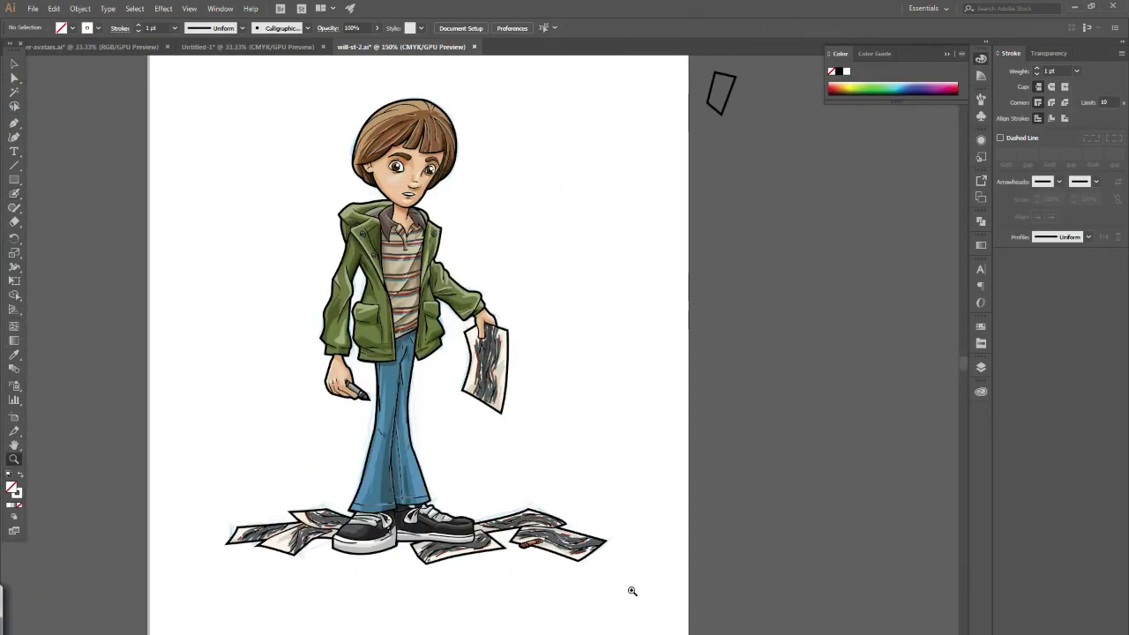
key(F6)
key(F7)
key(z)
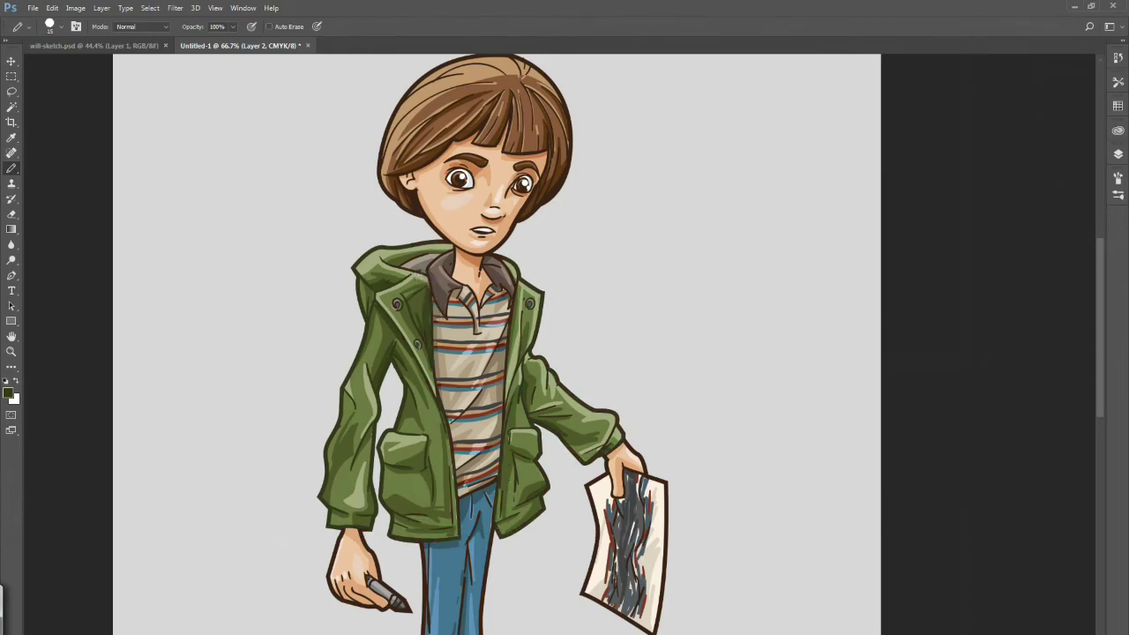
Step: In Photoshop, choose an orange-brown foreground colour and recolour the outlines of the face, ear, neck and hands with the Pencil tool
scroll(494, 344, up, 3)
click(11, 137)
click(445, 481)
click(9, 393)
click(515, 242)
click(682, 181)
click(12, 168)
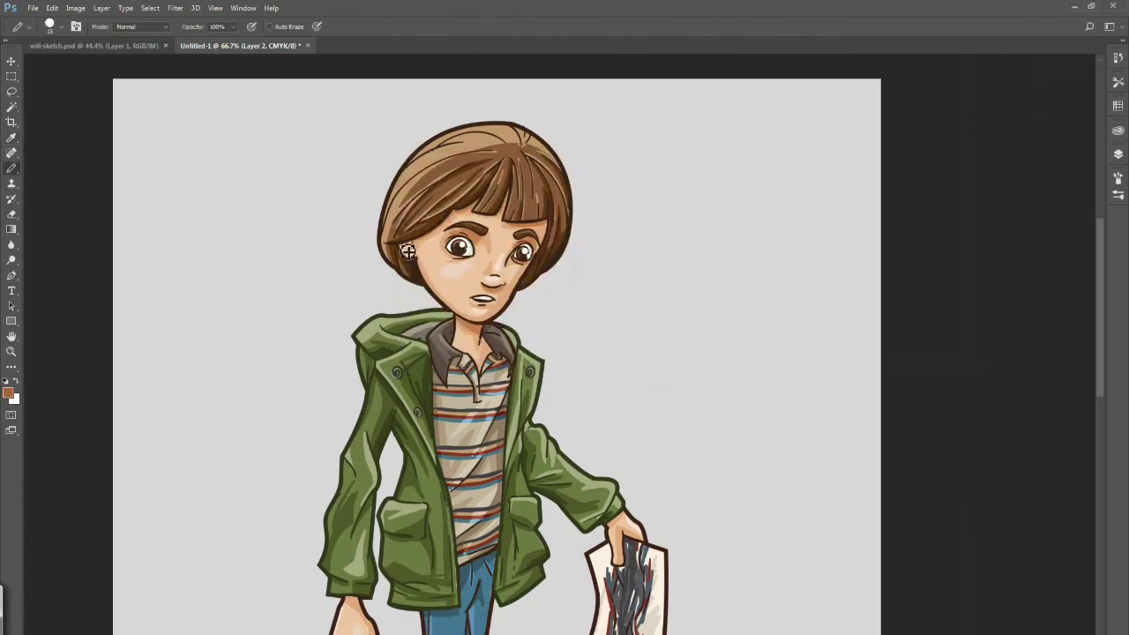
mouse_move(408, 252)
mouse_down()
mouse_move(480, 329)
mouse_move(461, 348)
mouse_move(503, 322)
mouse_up()
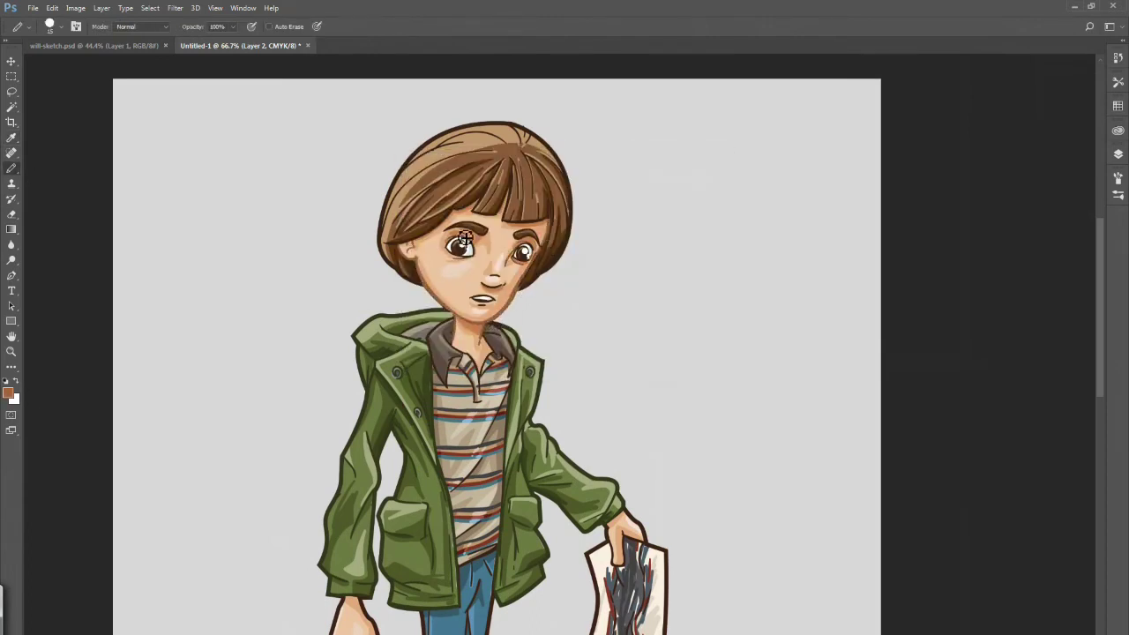
scroll(630, 518, down, 5)
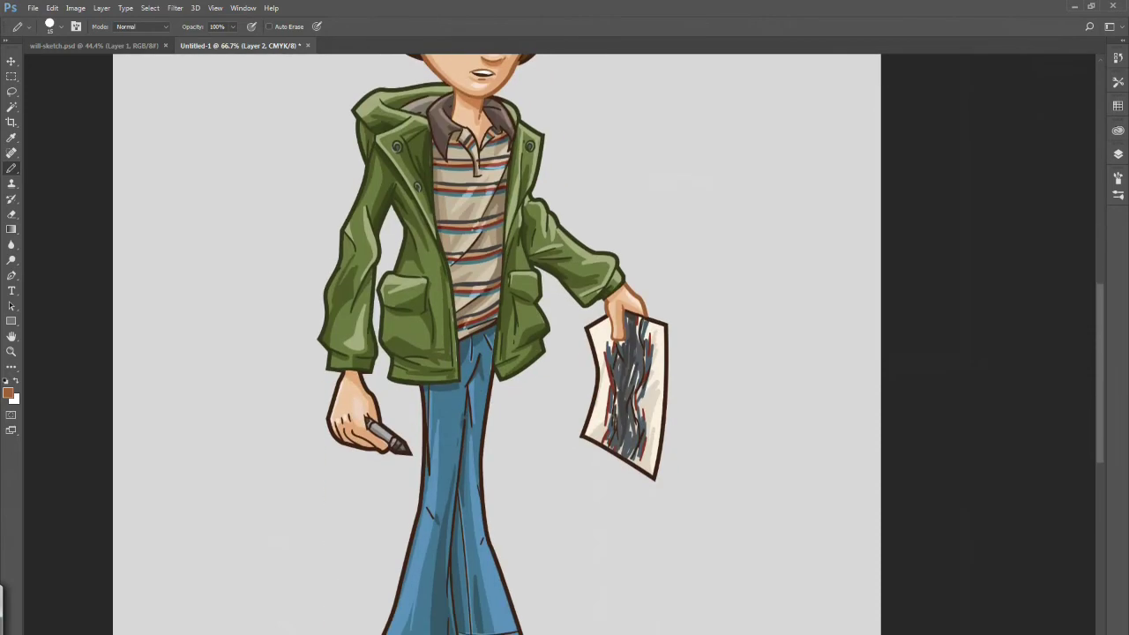
scroll(391, 457, up, 6)
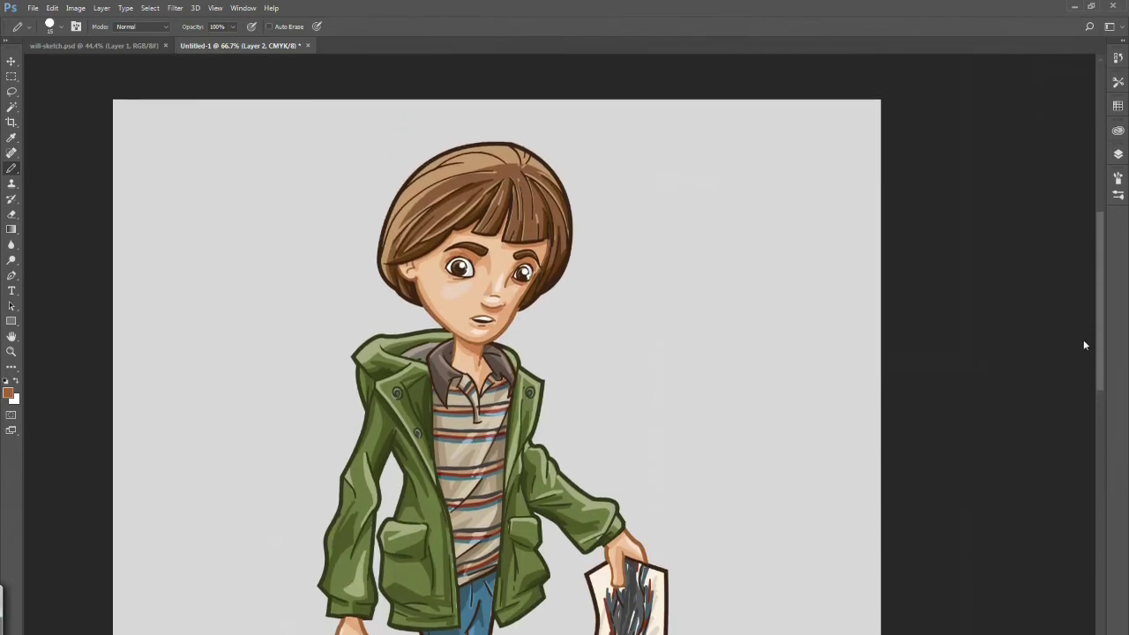
Step: Sample a grey-beige and recolour the outlines of the held paper and of the floor papers beside the character's extended-arm side
scroll(608, 407, down, 6)
key(i)
click(565, 264)
key(b)
mouse_move(589, 288)
mouse_down()
mouse_move(588, 410)
mouse_move(659, 447)
mouse_move(667, 295)
mouse_up()
drag(1099, 369, 1099, 425)
mouse_move(608, 457)
mouse_down()
mouse_move(702, 437)
mouse_move(744, 445)
mouse_move(730, 468)
mouse_move(648, 475)
mouse_move(785, 523)
mouse_move(832, 511)
mouse_move(802, 479)
mouse_up()
drag(510, 526, 633, 477)
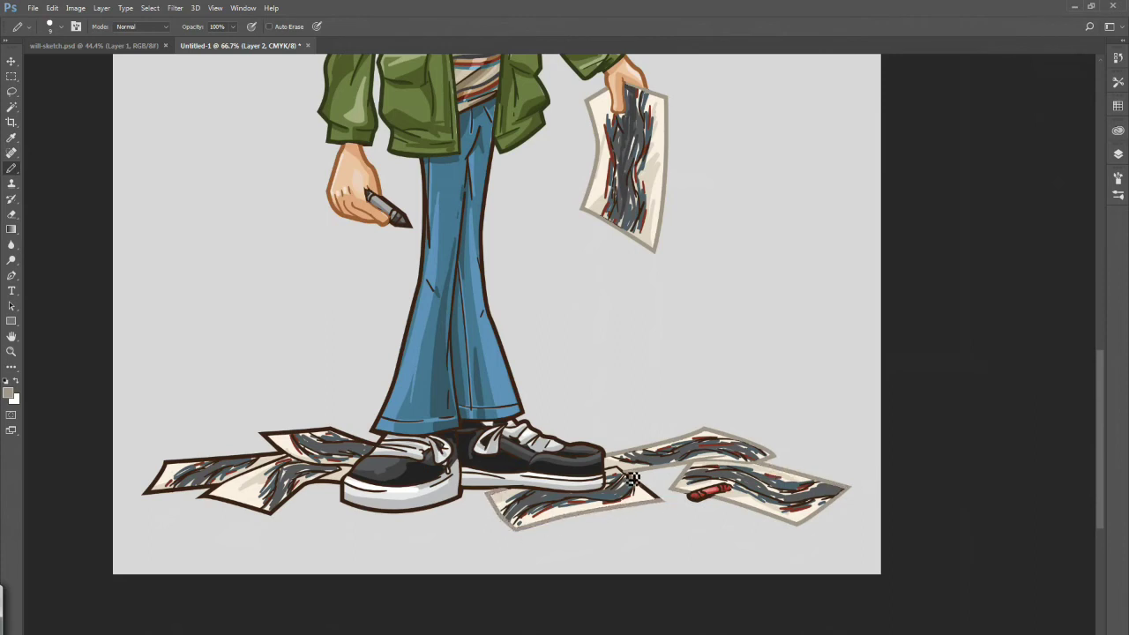
Step: Recolour the outlines of the three floor papers on the marker-hand side with the same grey-beige
drag(350, 482, 271, 512)
mouse_move(305, 465)
mouse_down()
mouse_move(314, 436)
mouse_move(293, 439)
mouse_move(376, 444)
mouse_up()
drag(165, 461, 264, 454)
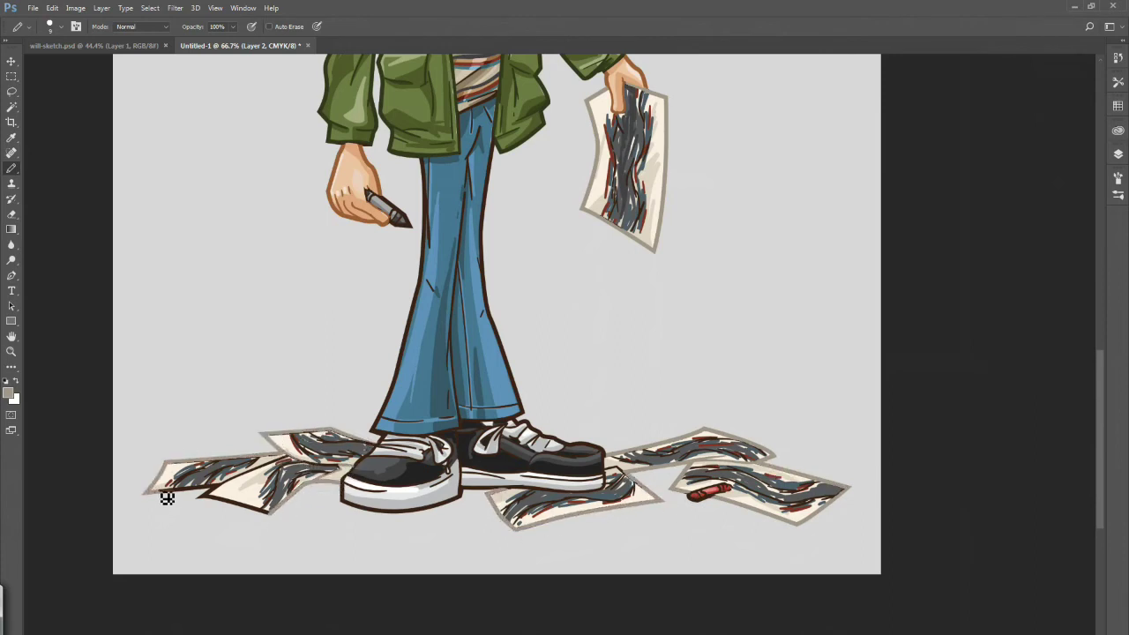
drag(163, 493, 221, 485)
drag(202, 496, 284, 455)
drag(202, 497, 269, 513)
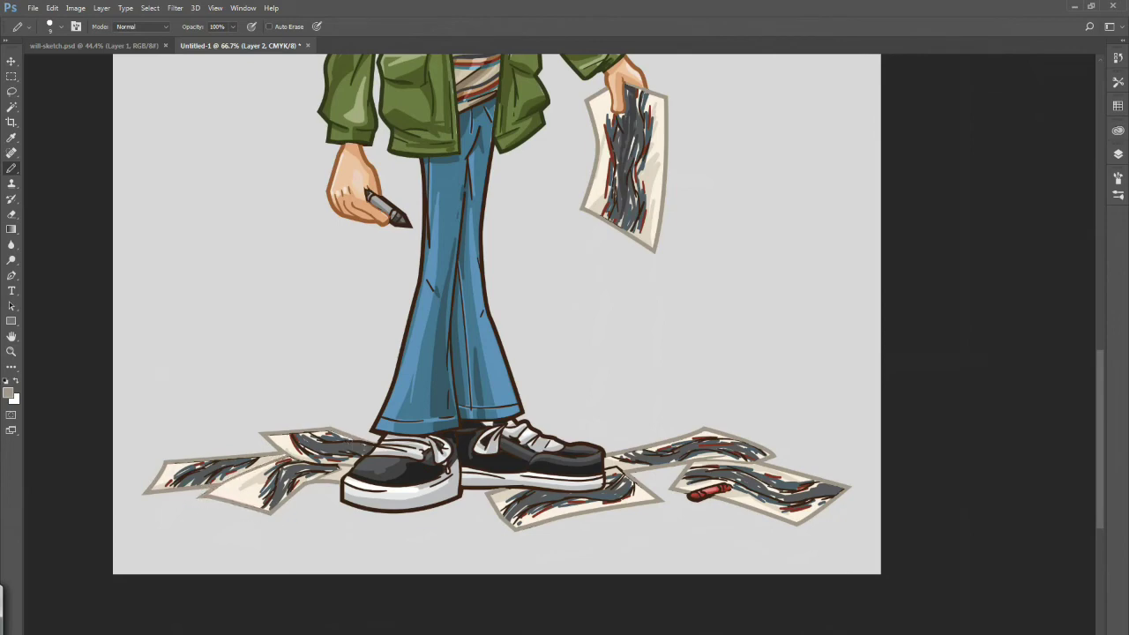
Step: Choose a dark red foreground colour for recolouring the outline of the red crayon on the floor
click(1117, 106)
click(1101, 218)
click(975, 191)
click(8, 392)
click(560, 284)
click(680, 182)
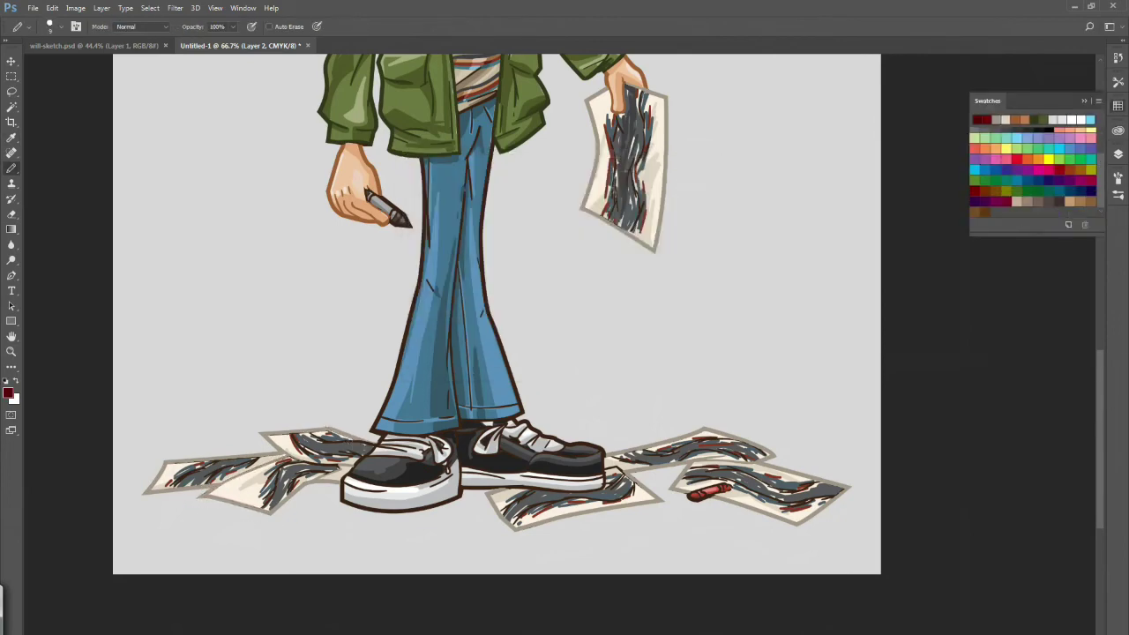
Step: Recolour the jeans' outlines dark blue and the outlines of the black shoe parts and marker tip black
scroll(483, 286, up, 5)
alt+click(483, 286)
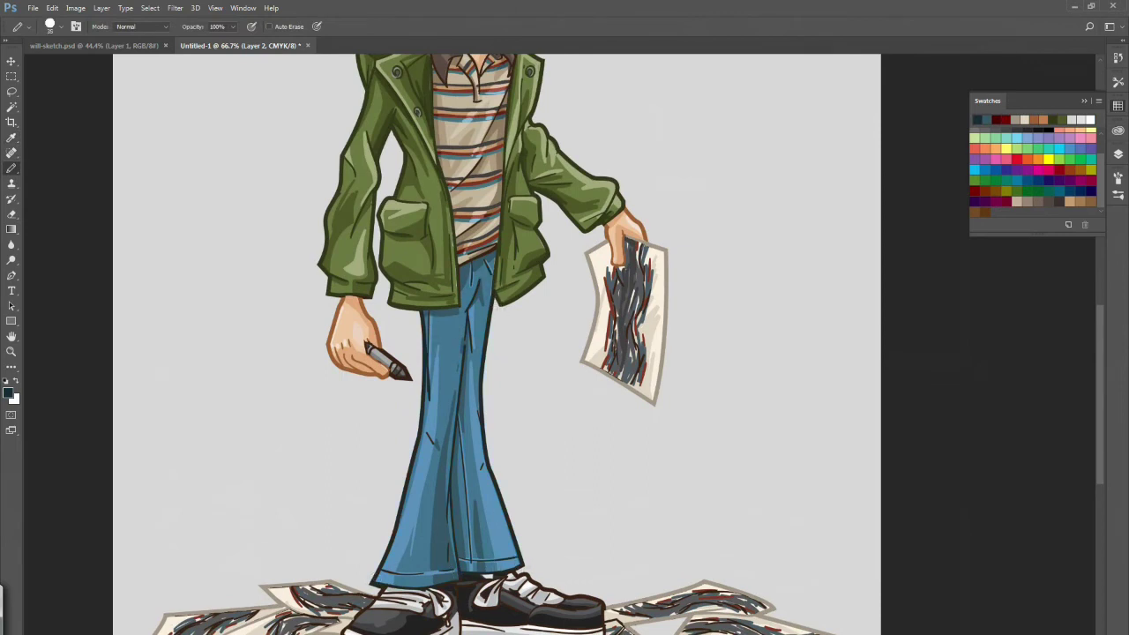
drag(1101, 180, 1101, 161)
click(1048, 153)
drag(603, 619, 571, 601)
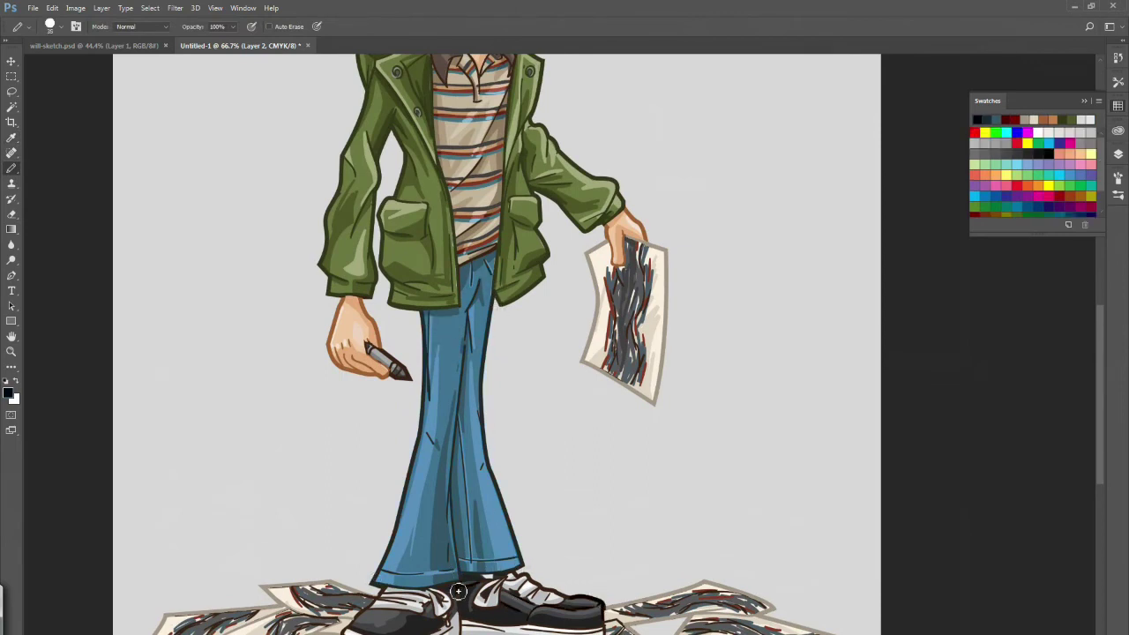
mouse_move(392, 377)
mouse_down()
mouse_move(410, 379)
mouse_move(402, 374)
mouse_up()
Step: Recolour the linework of the marker body, shoelaces, shoe soles and coat buttons with dark grey
alt+click(395, 366)
drag(1100, 415, 1100, 448)
click(976, 154)
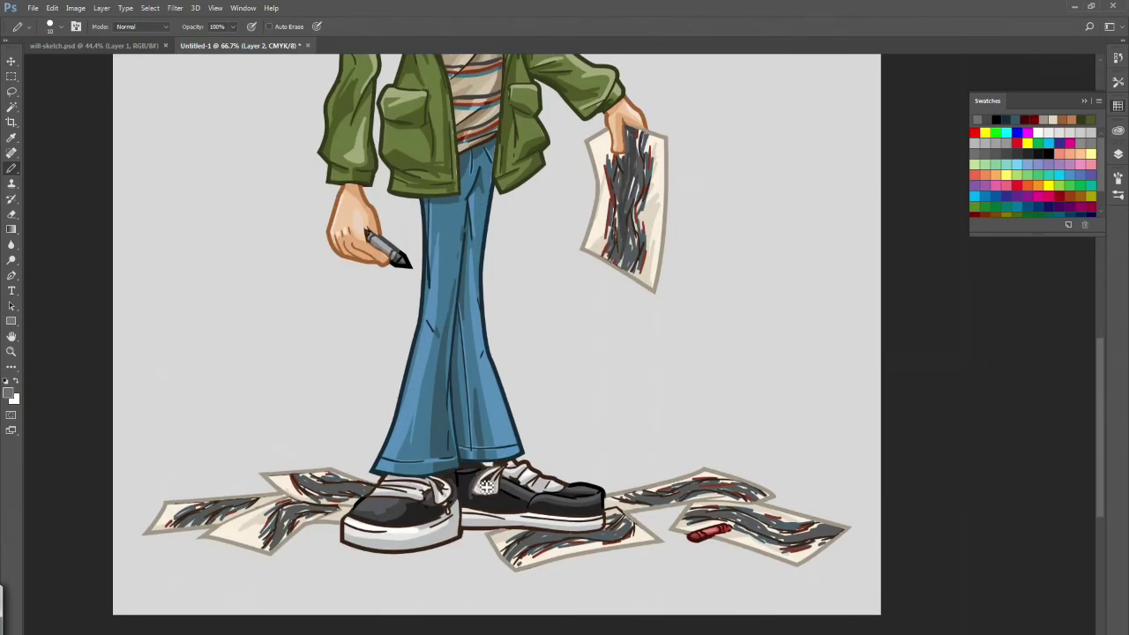
mouse_move(507, 476)
mouse_down()
mouse_move(527, 467)
mouse_move(563, 489)
mouse_up()
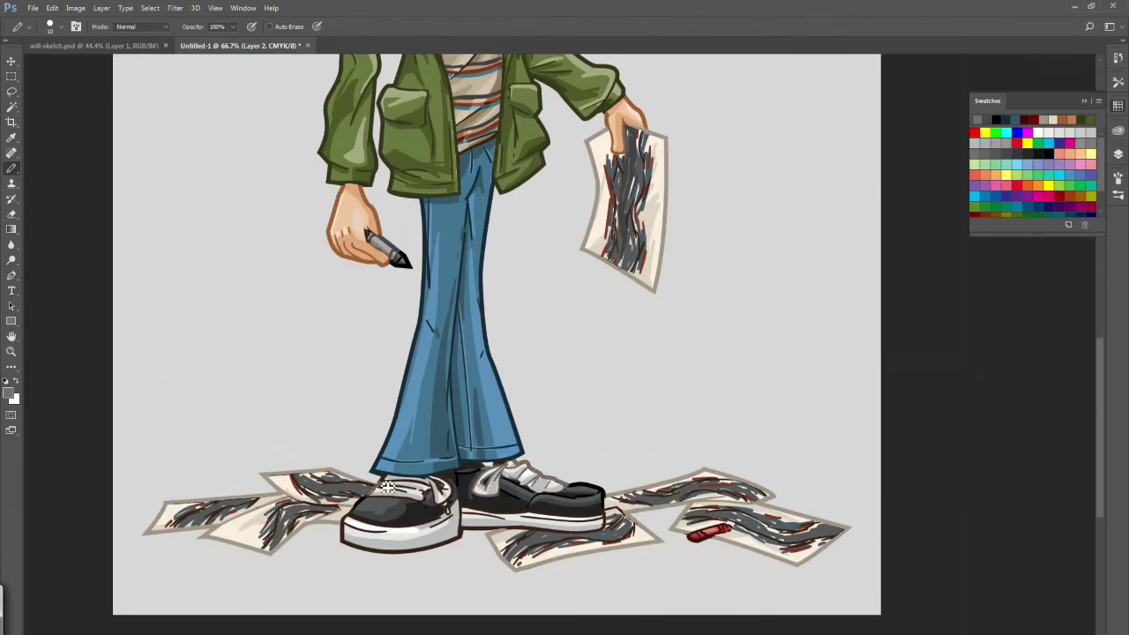
mouse_move(381, 485)
mouse_down()
mouse_move(443, 484)
mouse_move(448, 508)
mouse_move(438, 488)
mouse_move(394, 491)
mouse_move(429, 508)
mouse_move(347, 525)
mouse_move(413, 533)
mouse_move(466, 518)
mouse_move(347, 546)
mouse_move(378, 559)
mouse_move(474, 518)
mouse_move(465, 514)
mouse_move(592, 537)
mouse_move(499, 526)
mouse_up()
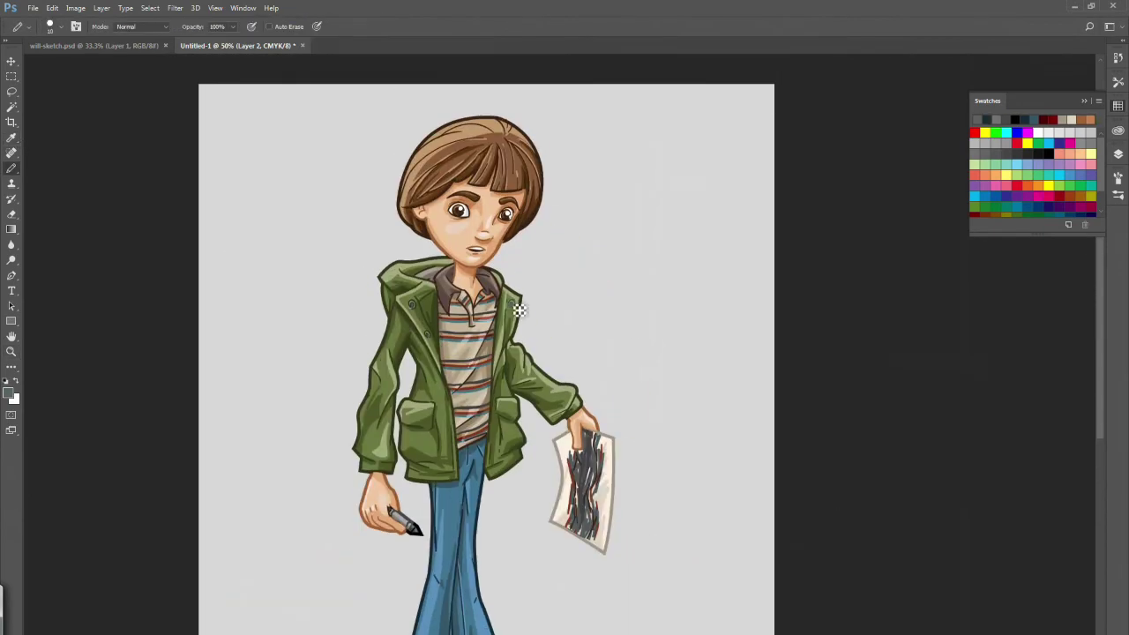
click(412, 304)
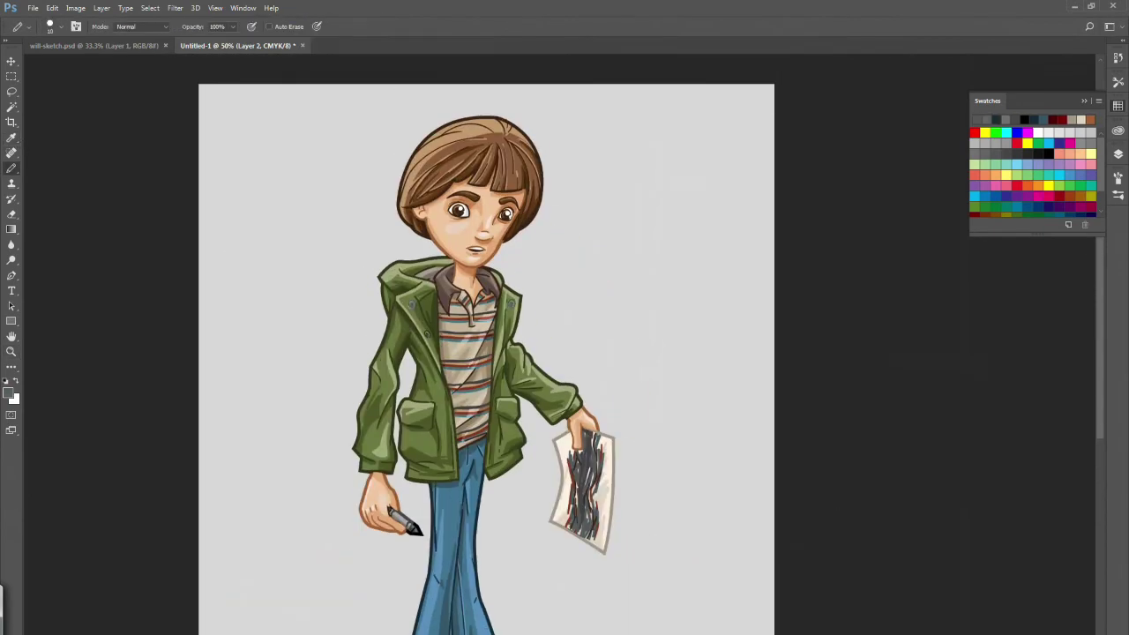
Step: Create a new layer with default options and place it beneath the character artwork in Layer 1
click(1118, 154)
click(1010, 243)
click(1098, 149)
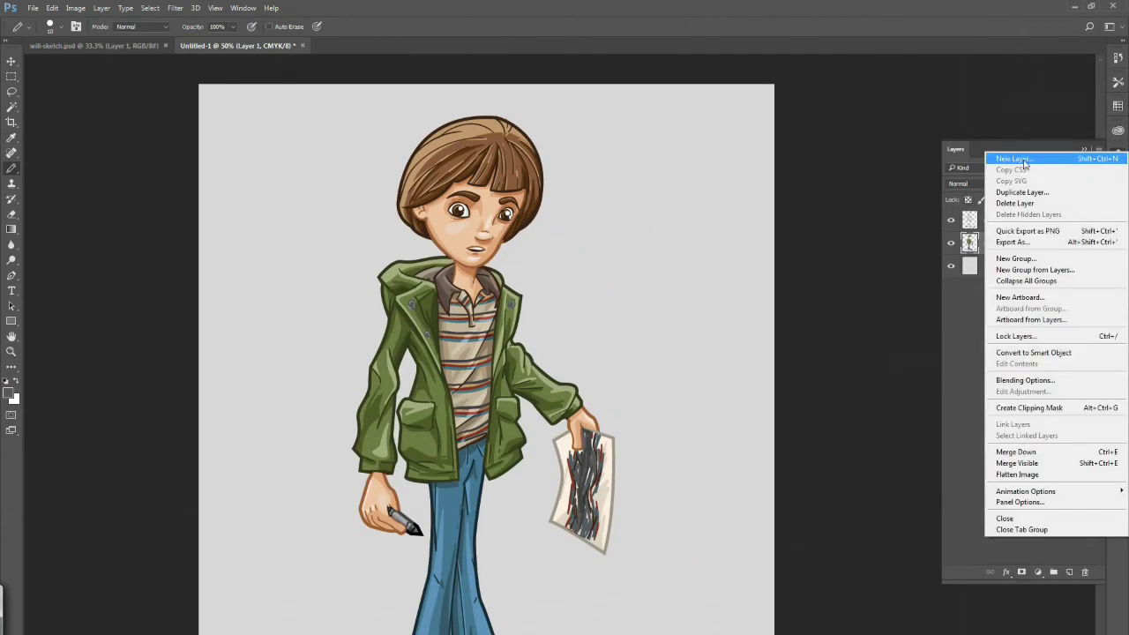
click(1020, 160)
key(Return)
drag(1010, 244, 1004, 278)
Step: Isolate the character's silhouette from Layer 1 with the Magic Wand, fill it white on the new layer and deselect
click(12, 108)
click(1006, 245)
click(705, 308)
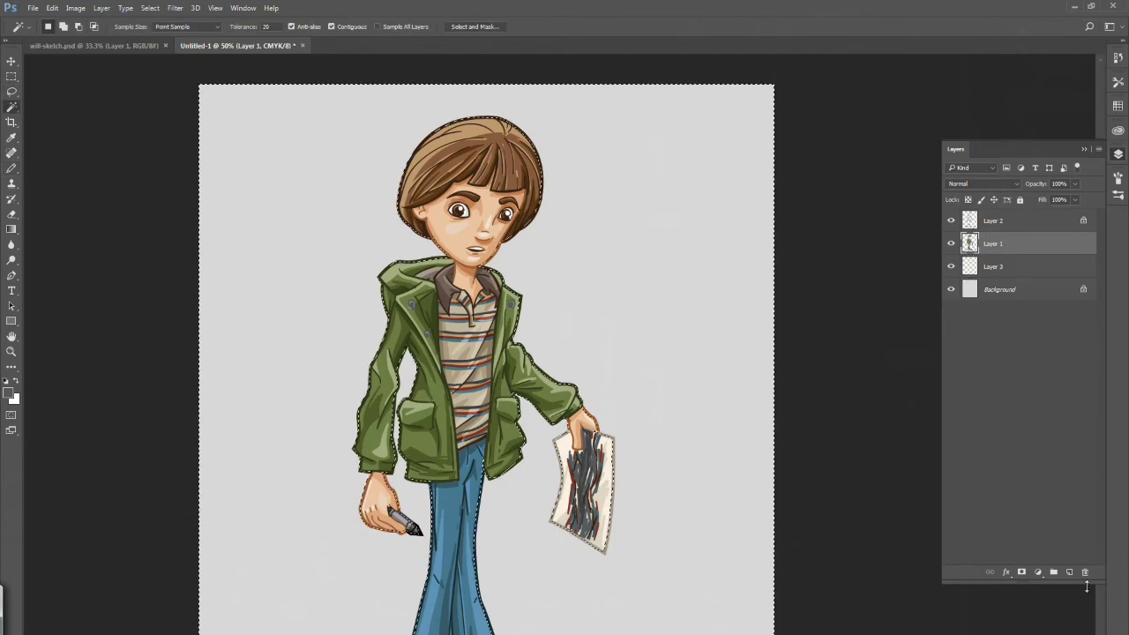
drag(1100, 598, 1100, 628)
click(12, 351)
alt+click(530, 344)
click(1013, 270)
key(ctrl+d)
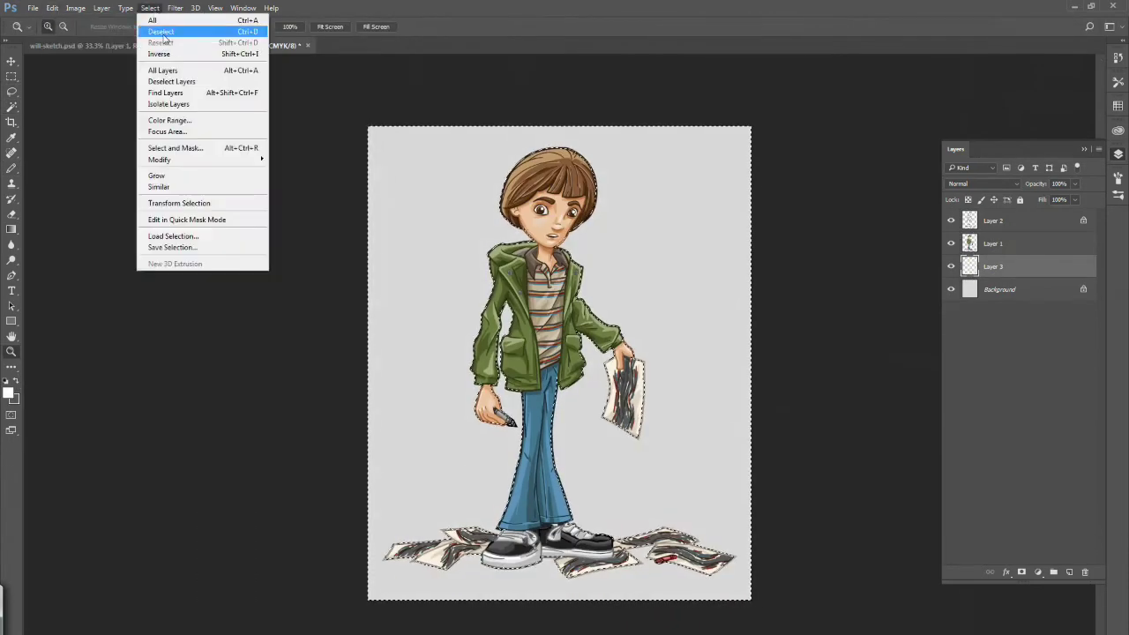
key(m)
key(ctrl+shift+d)
key(w)
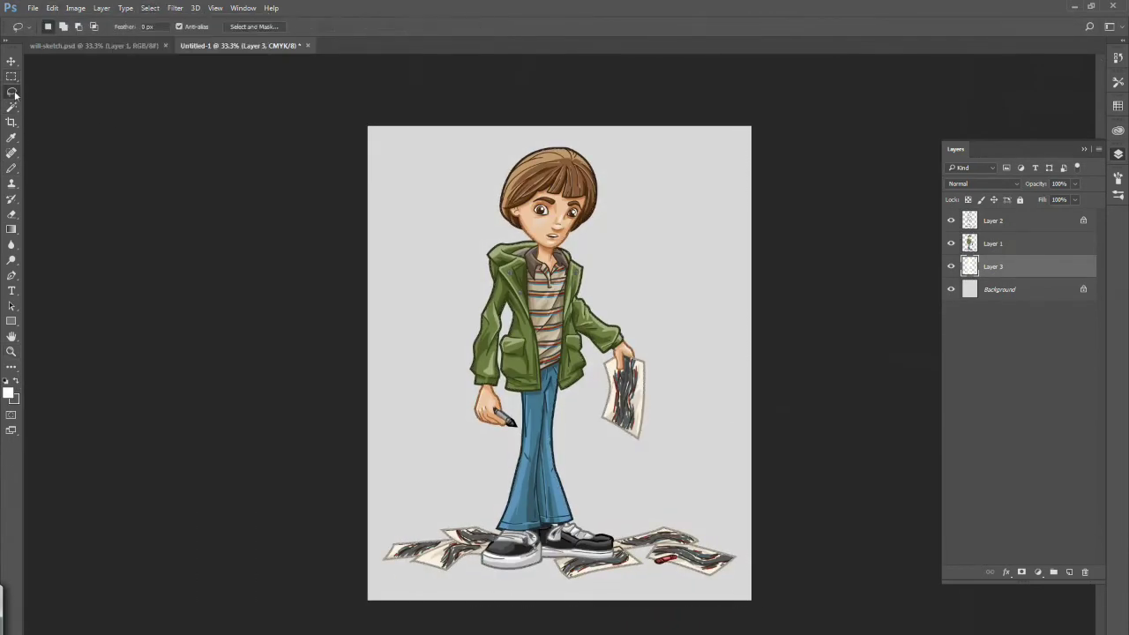
key(ctrl+d)
key(m)
Step: Give the silhouette layer a white stroke and a Multiply drop shadow with distance 10 px, spread 39% and size 50 px
click(102, 7)
mouse_move(123, 121)
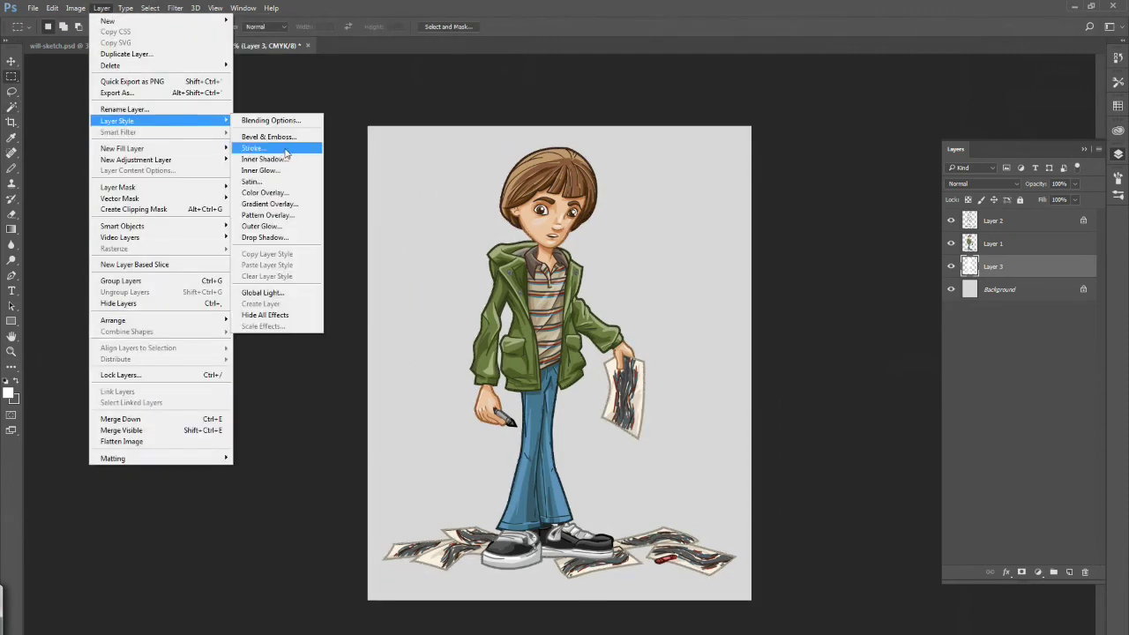
click(286, 149)
drag(379, 438, 377, 492)
click(173, 619)
click(196, 619)
click(575, 421)
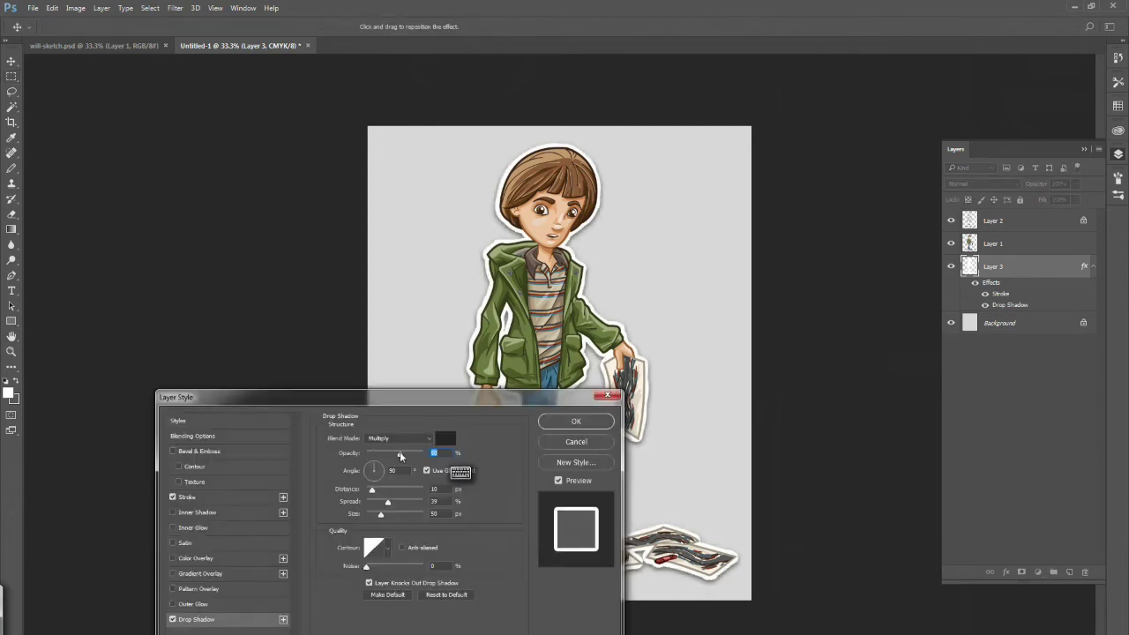
key(Return)
key(z)
click(826, 605)
key(ctrl+minus)
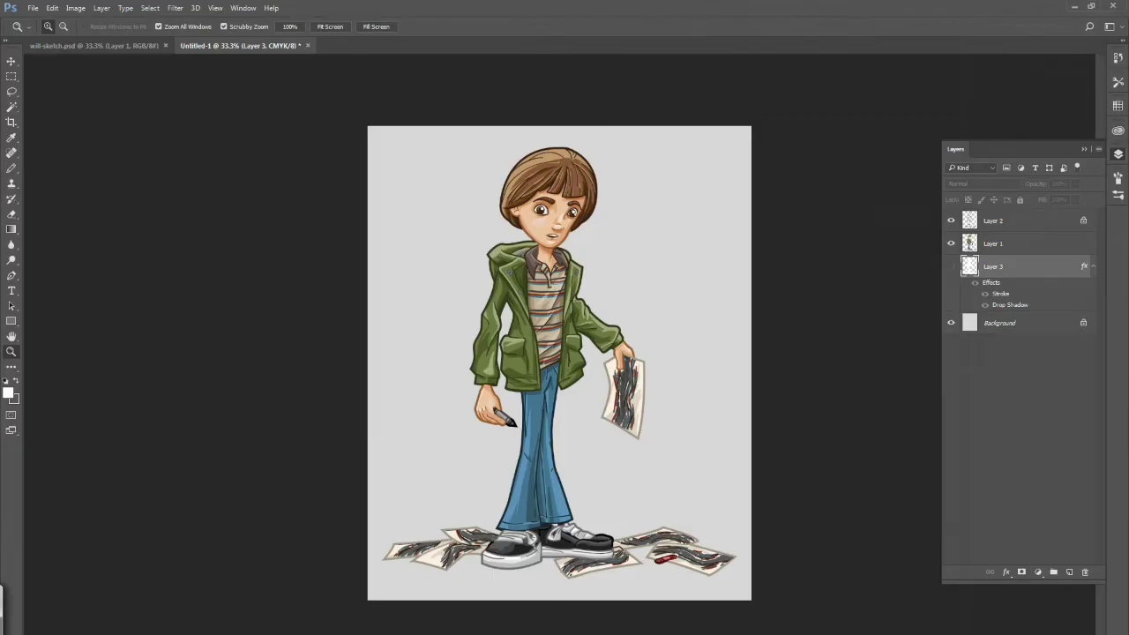
Step: Place the white outline shape on its own layer beneath the character and apply a drop shadow to it
key(ctrl+t)
key(Return)
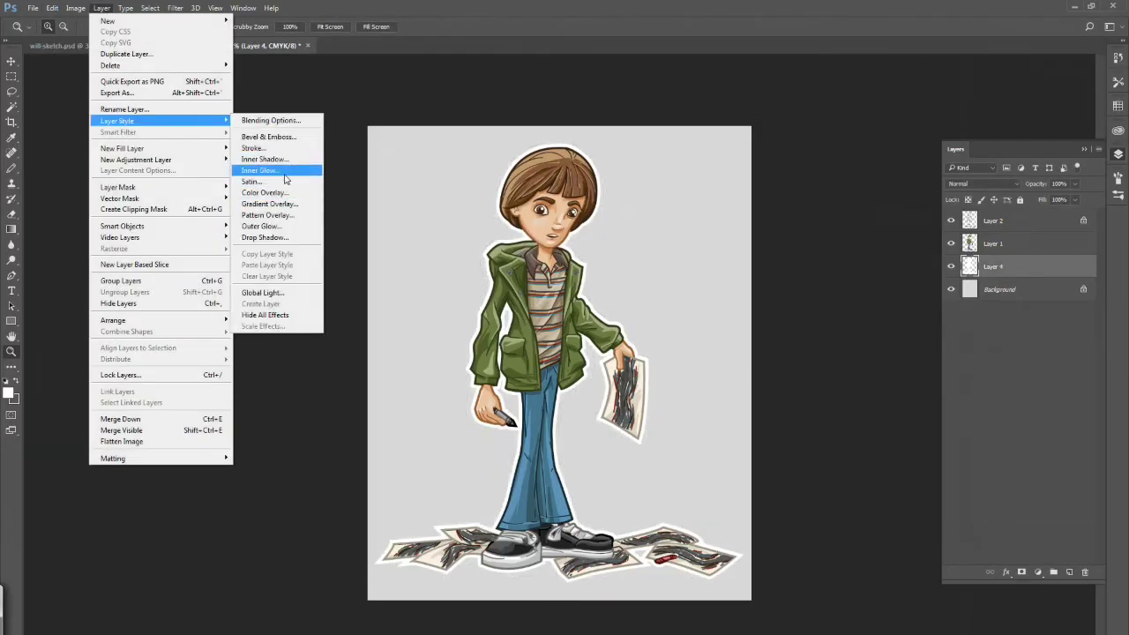
click(283, 240)
key(Return)
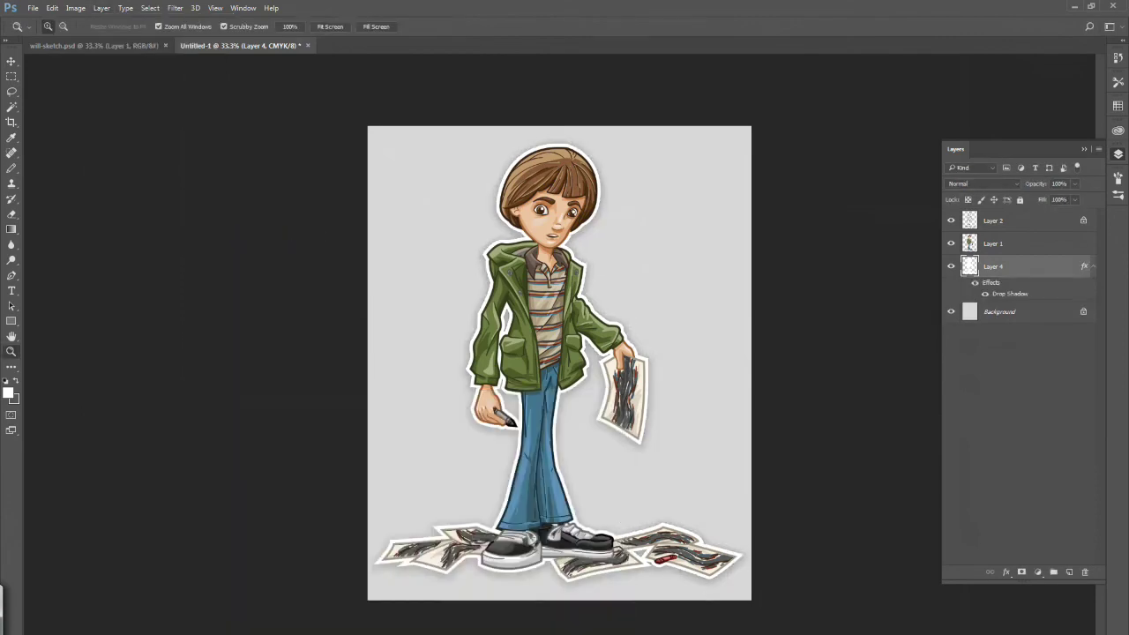